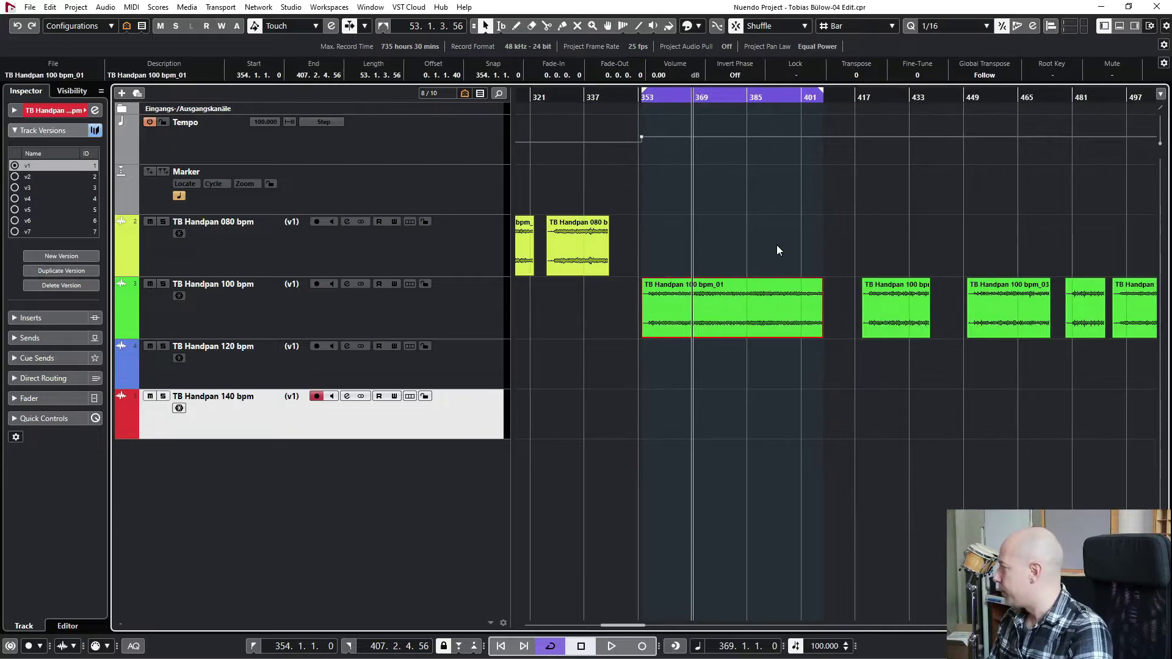
Play the long 100 bpm take and set the cycle range from bar 371 to bar 375.
key(space)
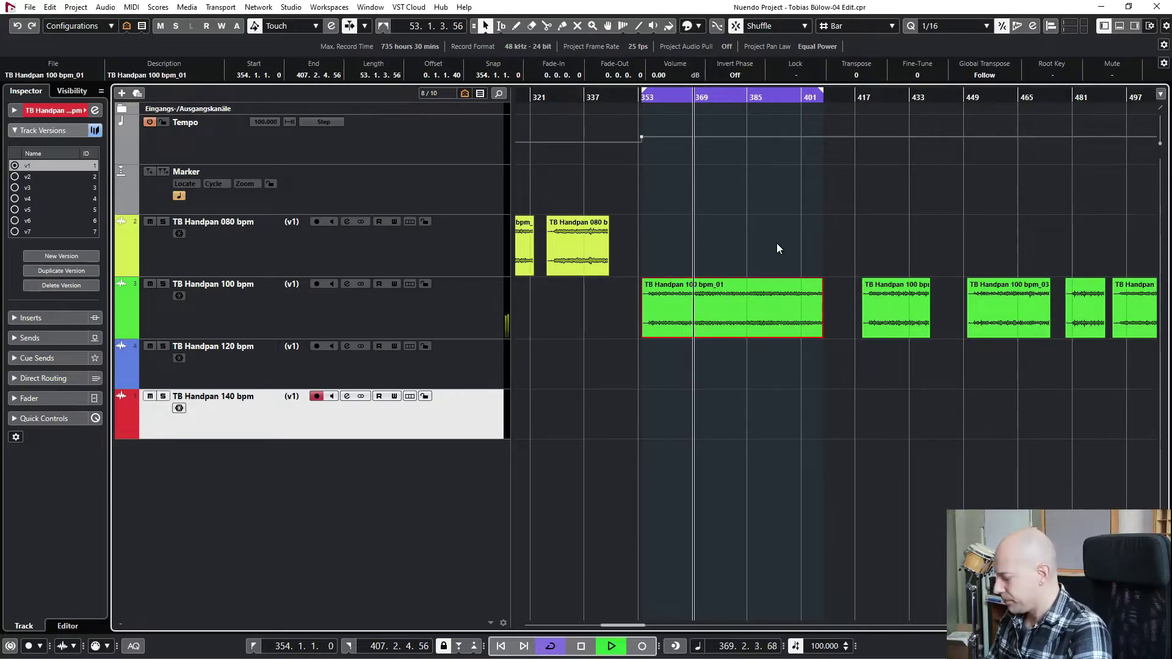
key(h)
key(h)
key(h)
key(h)
key(h)
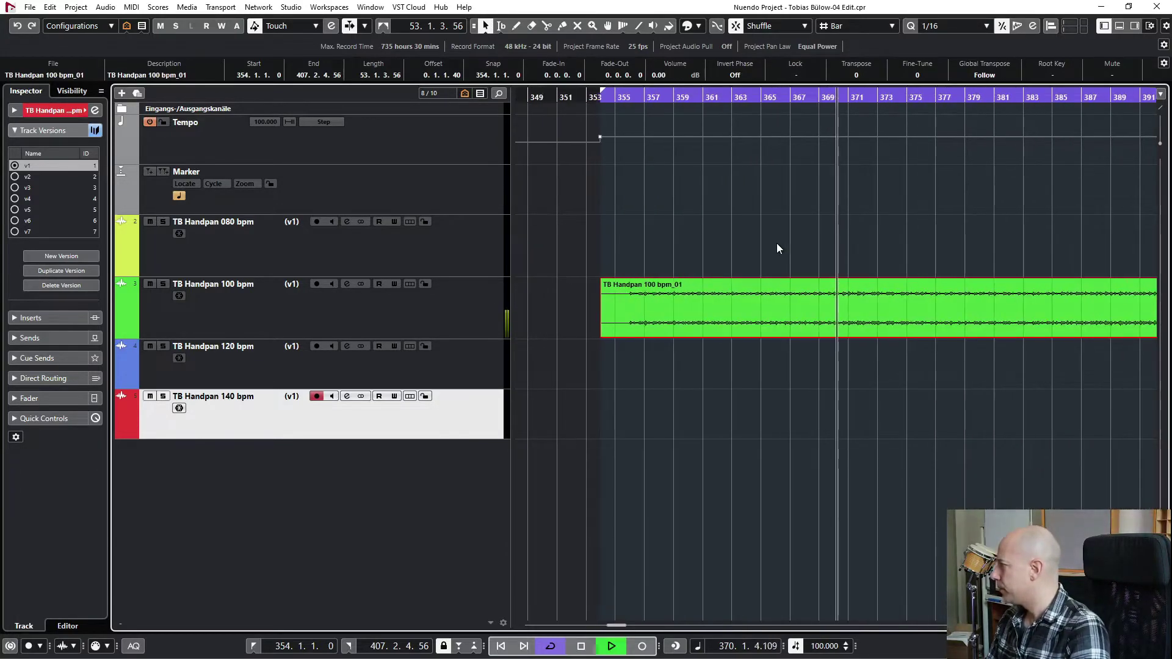
ctrl+click(853, 91)
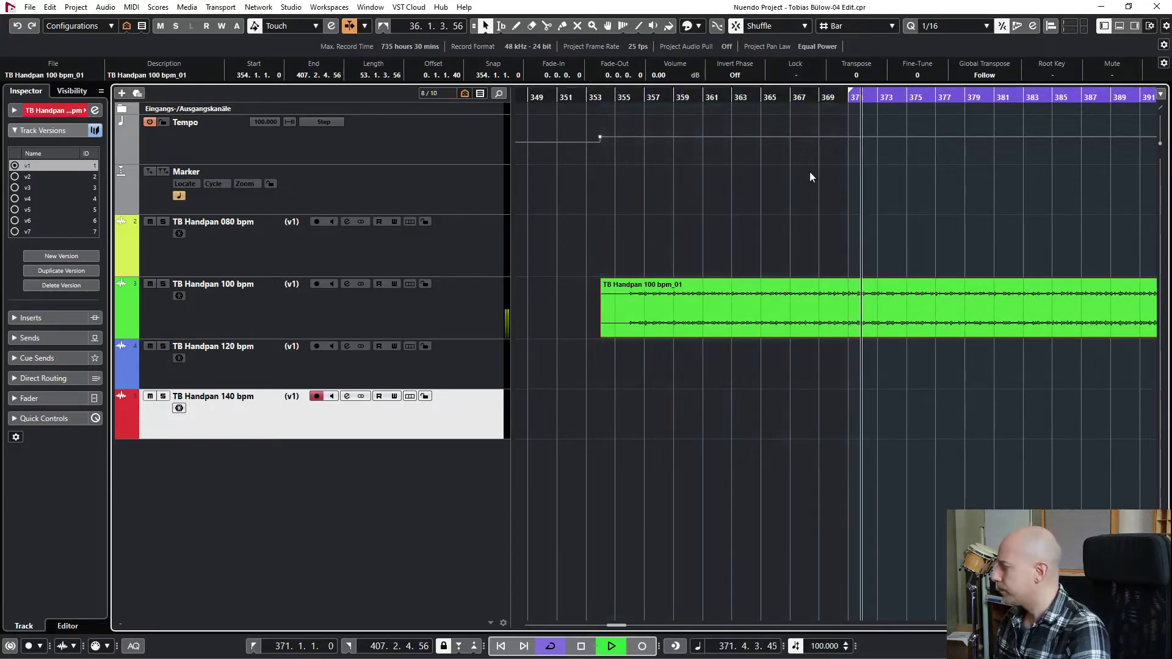
scroll(785, 207, right, 2)
scroll(785, 207, right, 1)
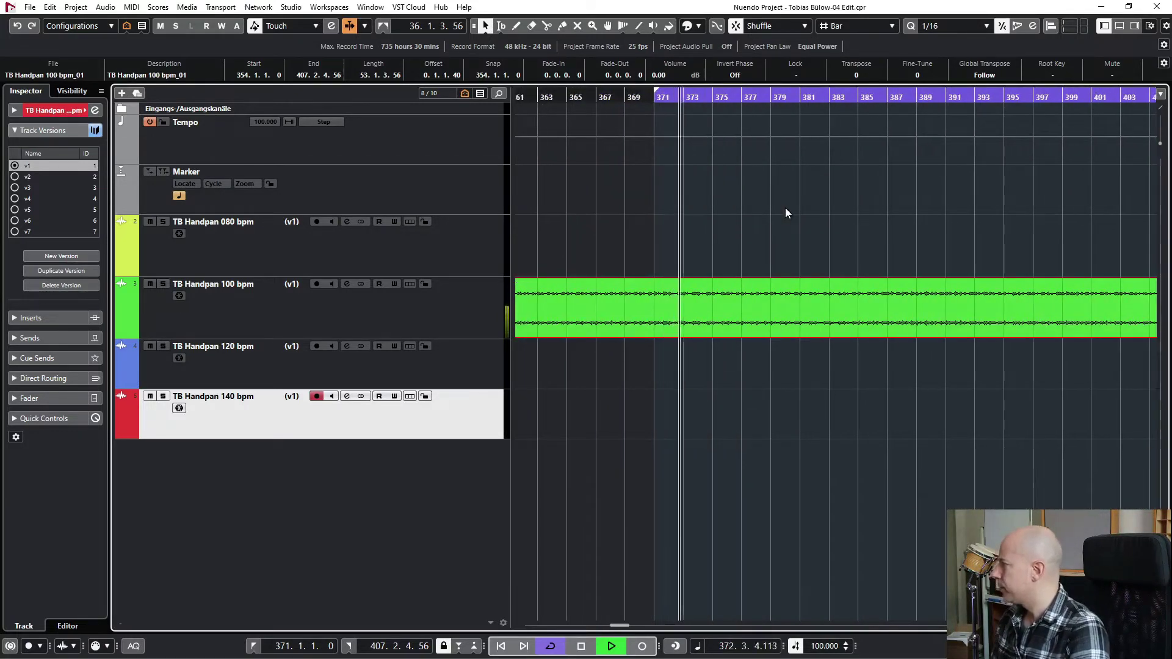
key(space)
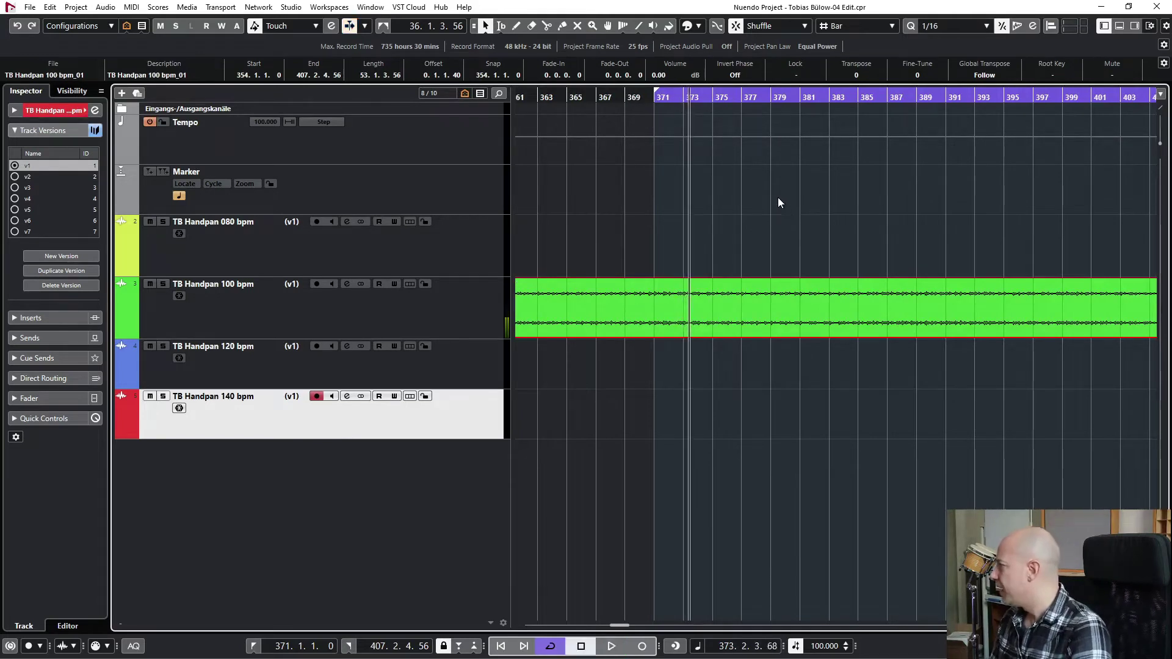
alt+click(711, 96)
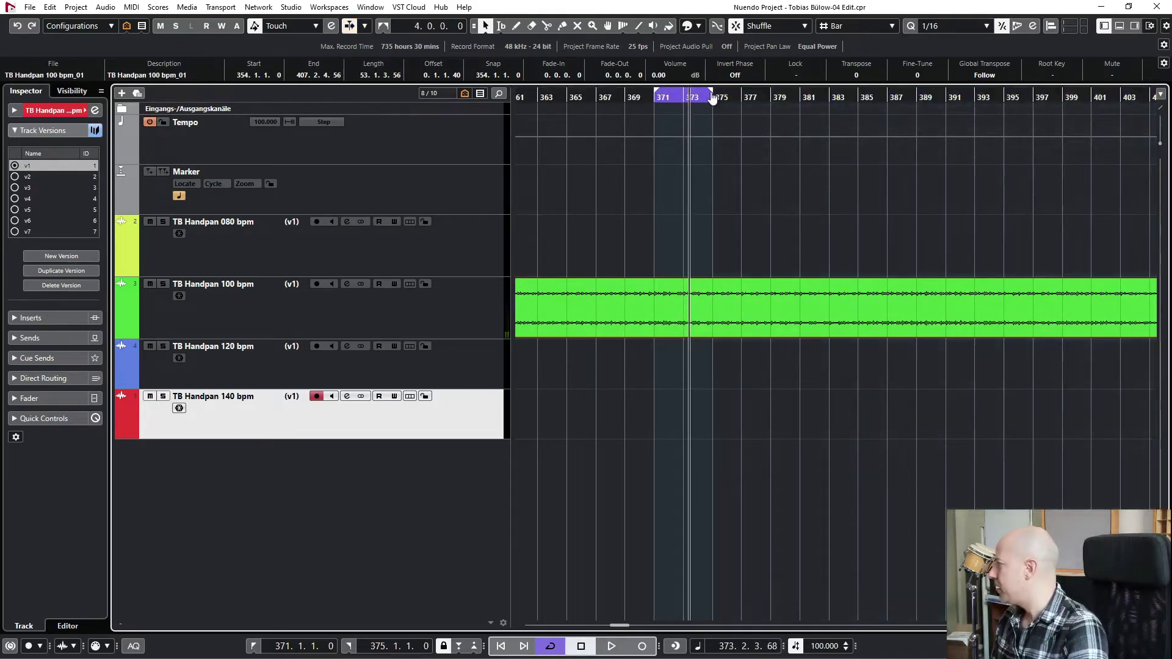
Play the four-bar loop from bar 371 to check how it cycles.
key(KP_1)
key(space)
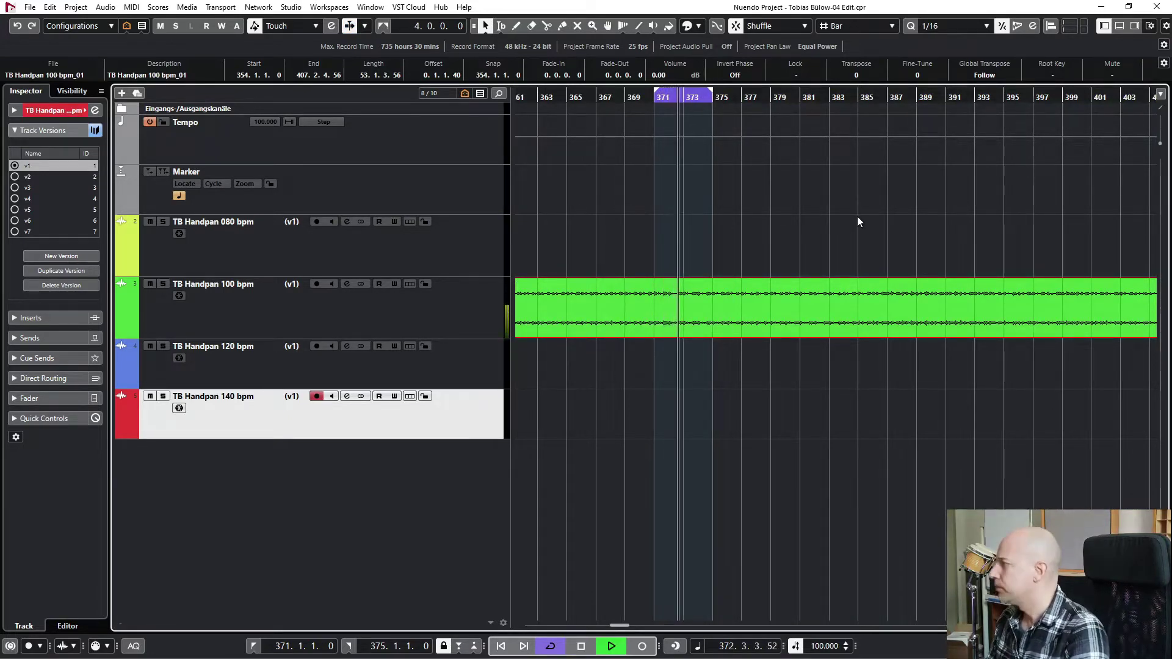
key(h)
key(h)
key(h)
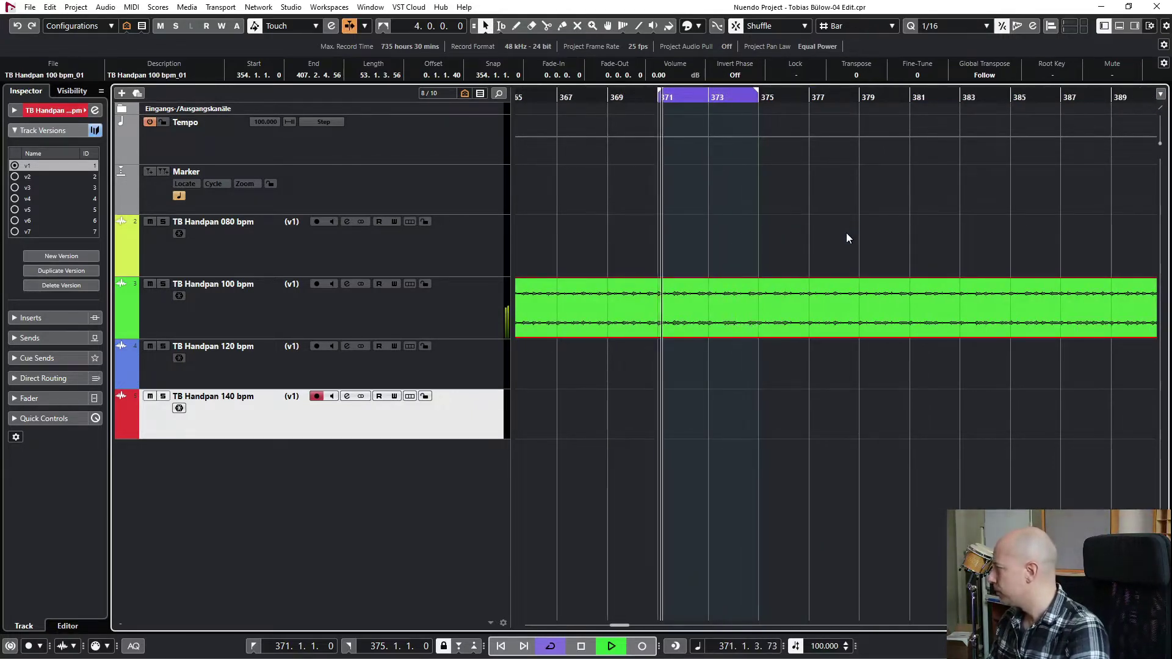
key(space)
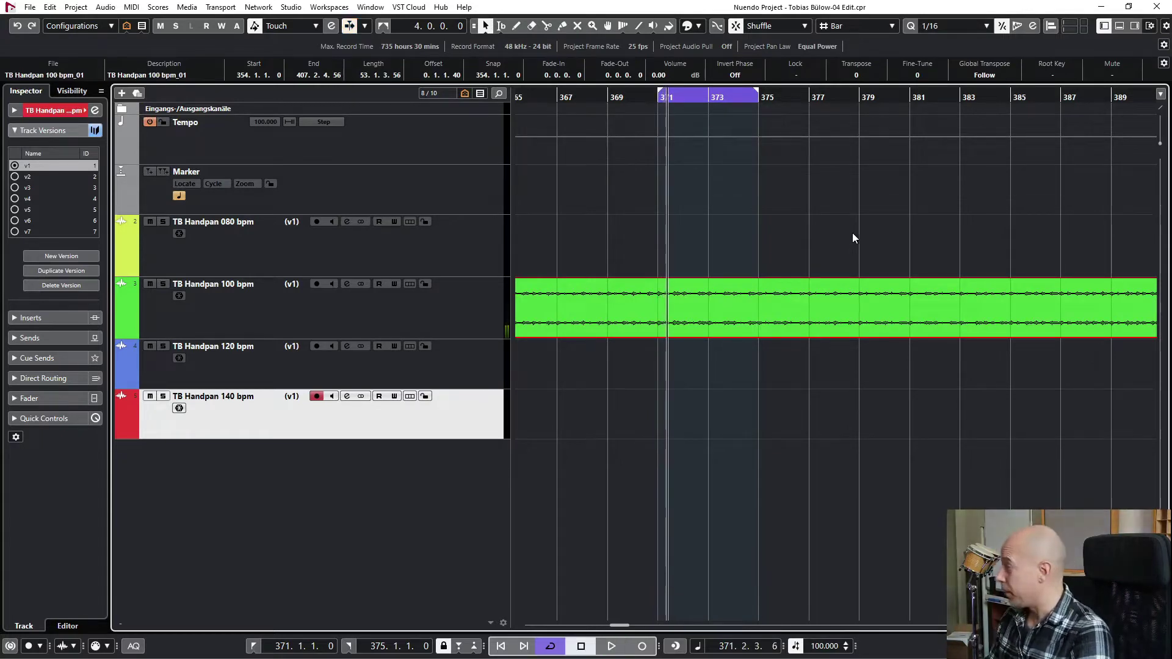
Set the snap type to Grid and split the 100 bpm event at bars 370, 371, 375 and 376.
key(3)
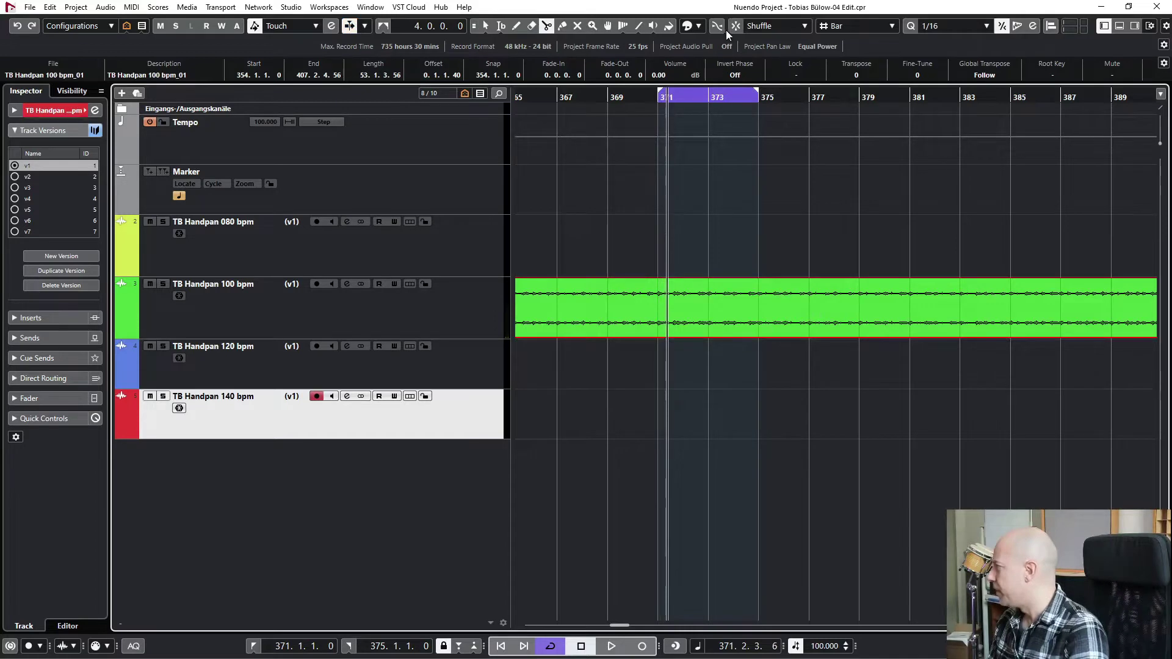
click(764, 26)
click(764, 41)
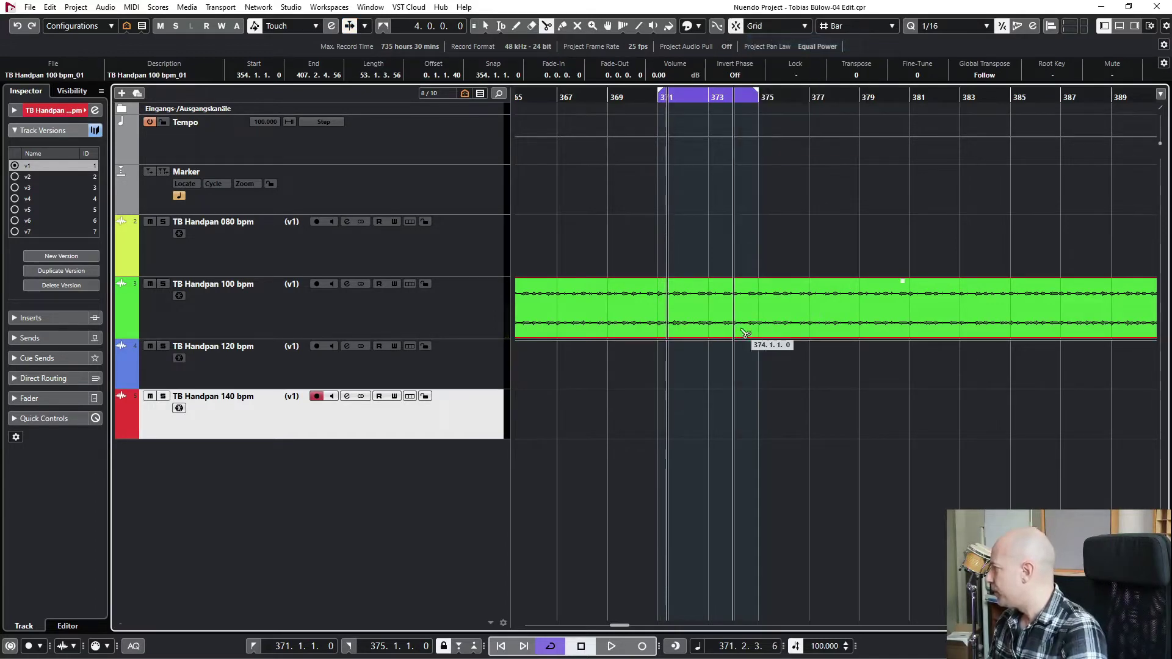
click(758, 316)
click(660, 312)
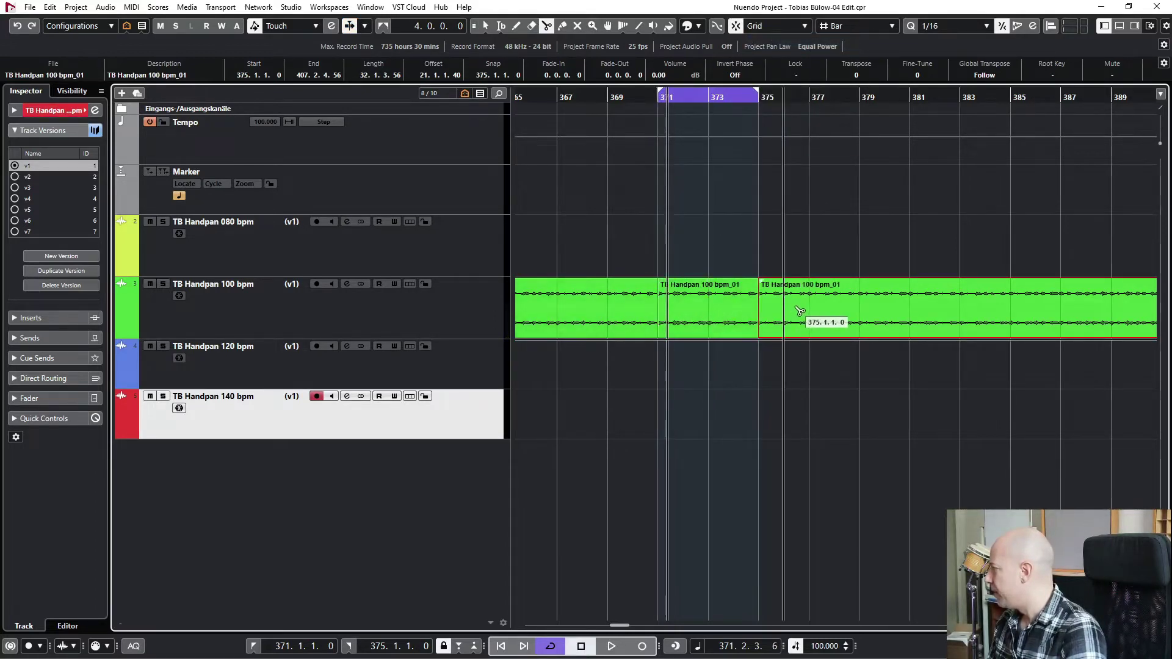
click(788, 311)
click(642, 313)
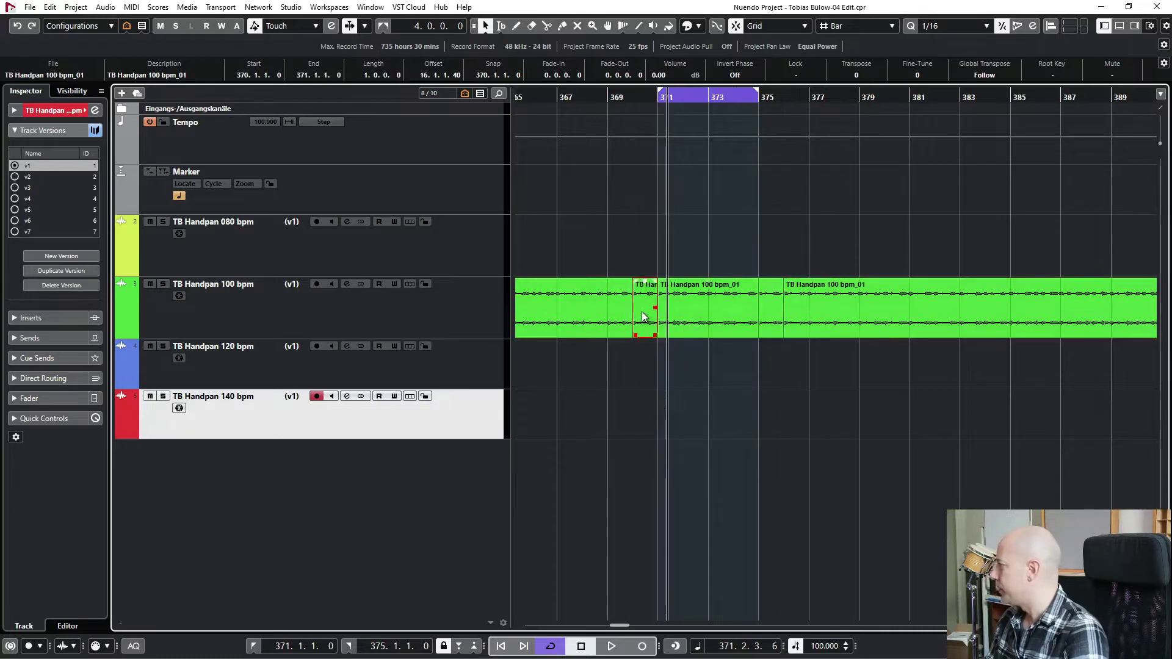
Delete the one-bar pieces directly before and after the four-bar loop event.
key(Delete)
key(1)
click(773, 312)
key(Delete)
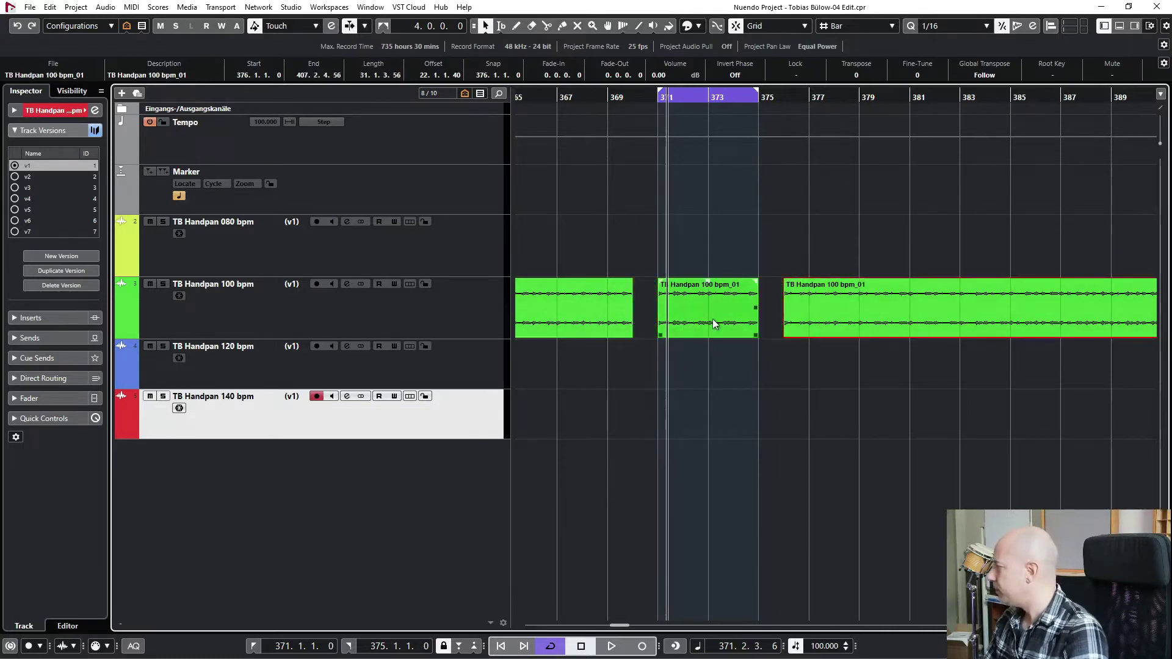
Set the four-bar event's fade-in and fade-out to 0.0.0.1 and play the loop to check its edges.
click(712, 318)
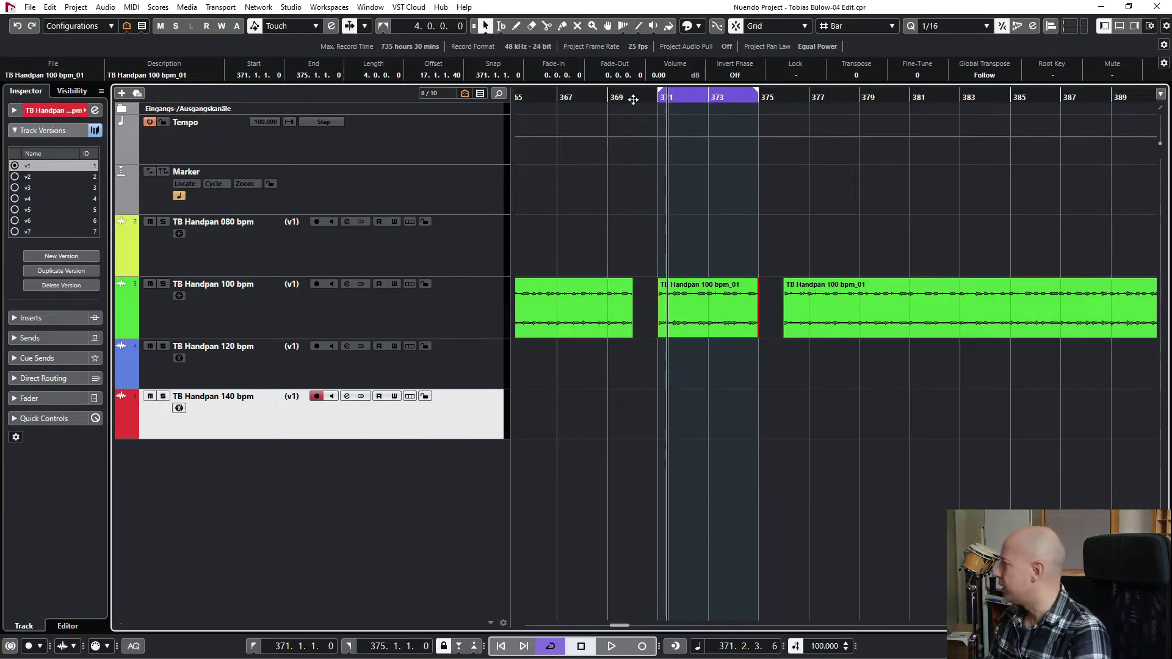
scroll(642, 76, up, 1)
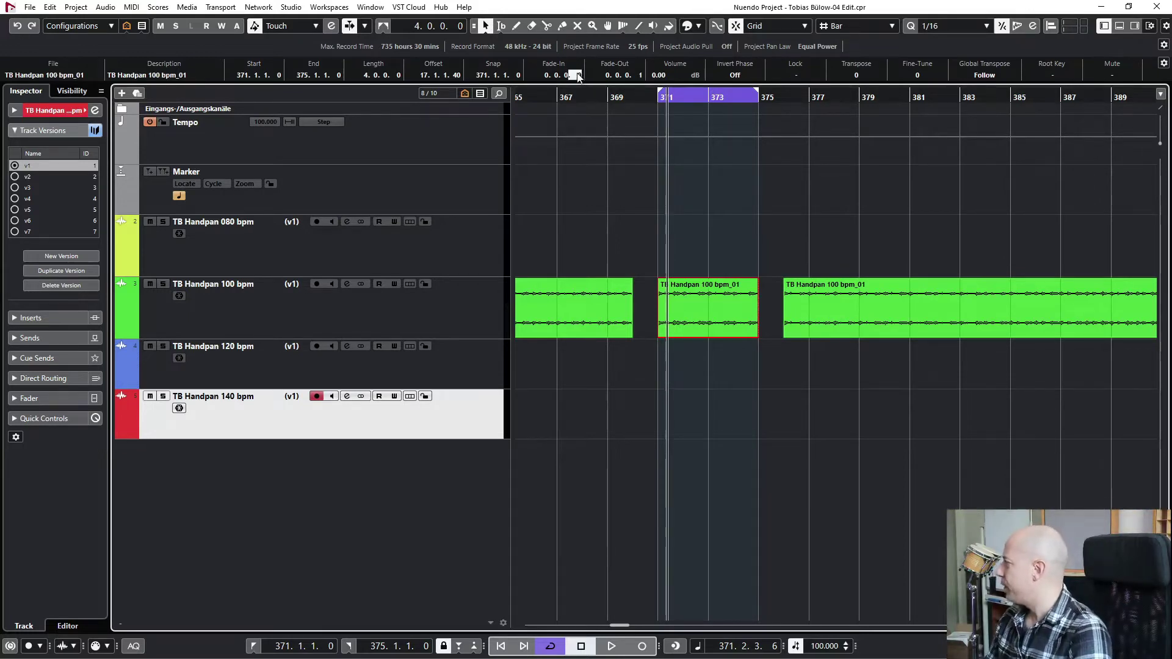
click(734, 97)
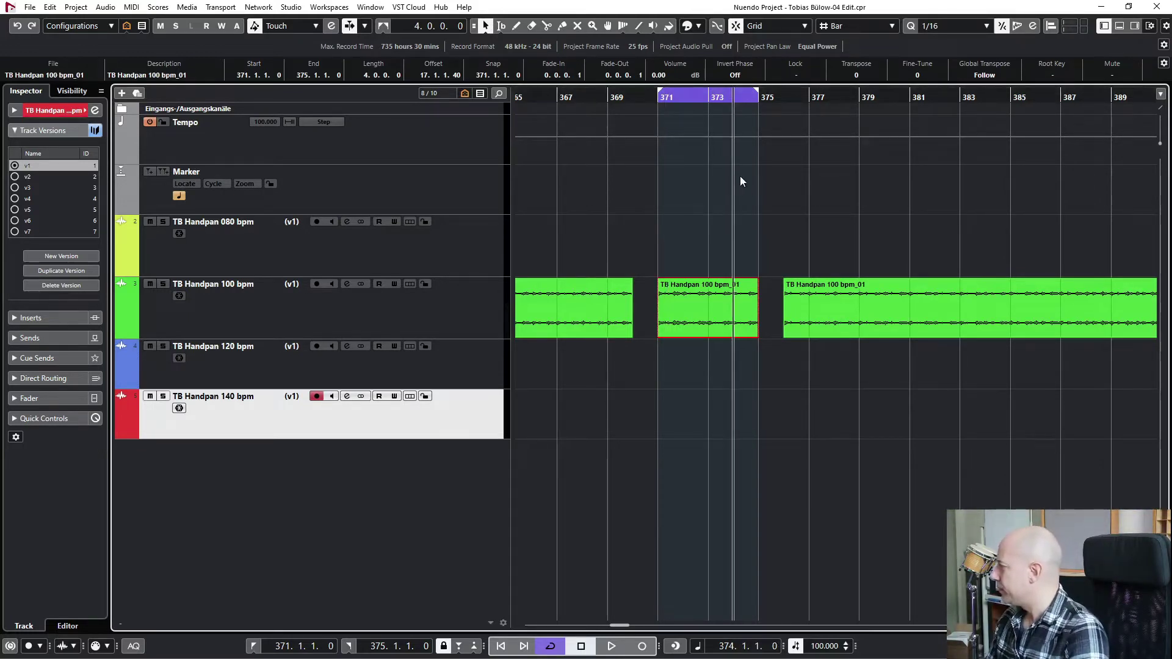
key(space)
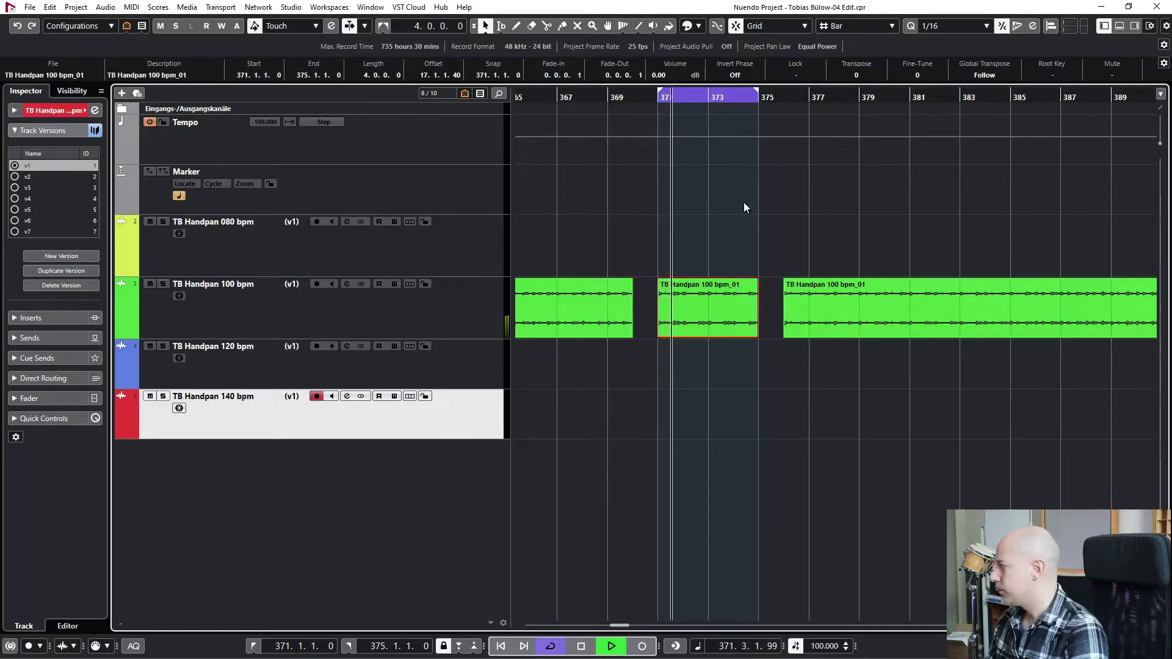
key(space)
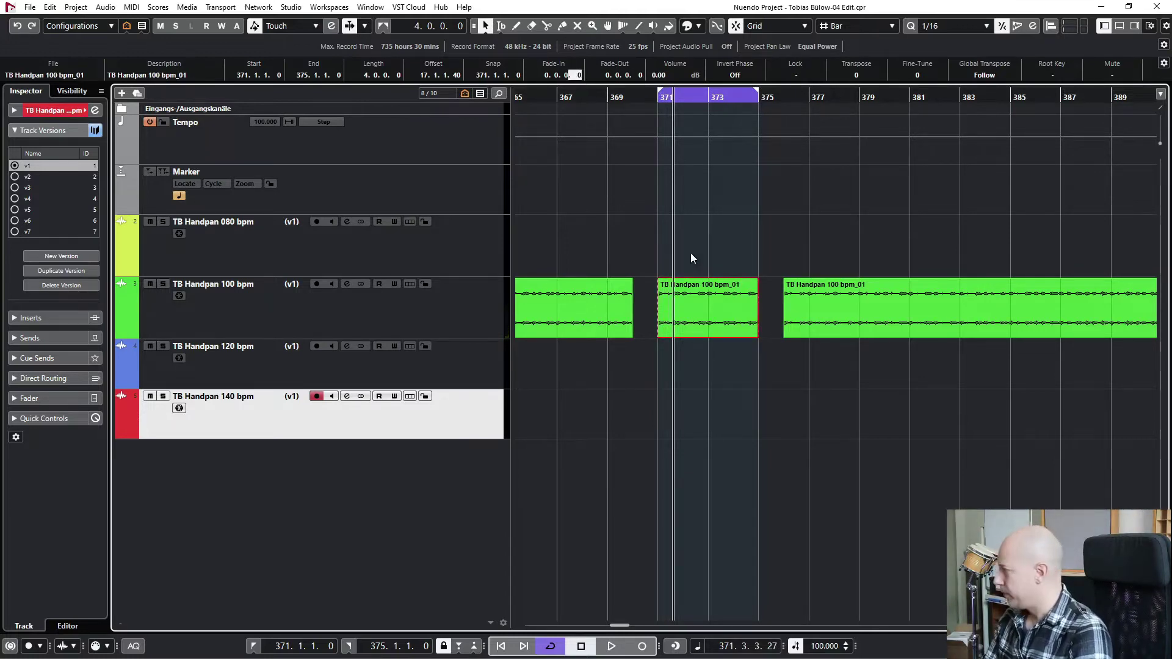
Split the four-bar event at bar 373 and swap its two halves using the Shuffle snap type.
alt+click(727, 317)
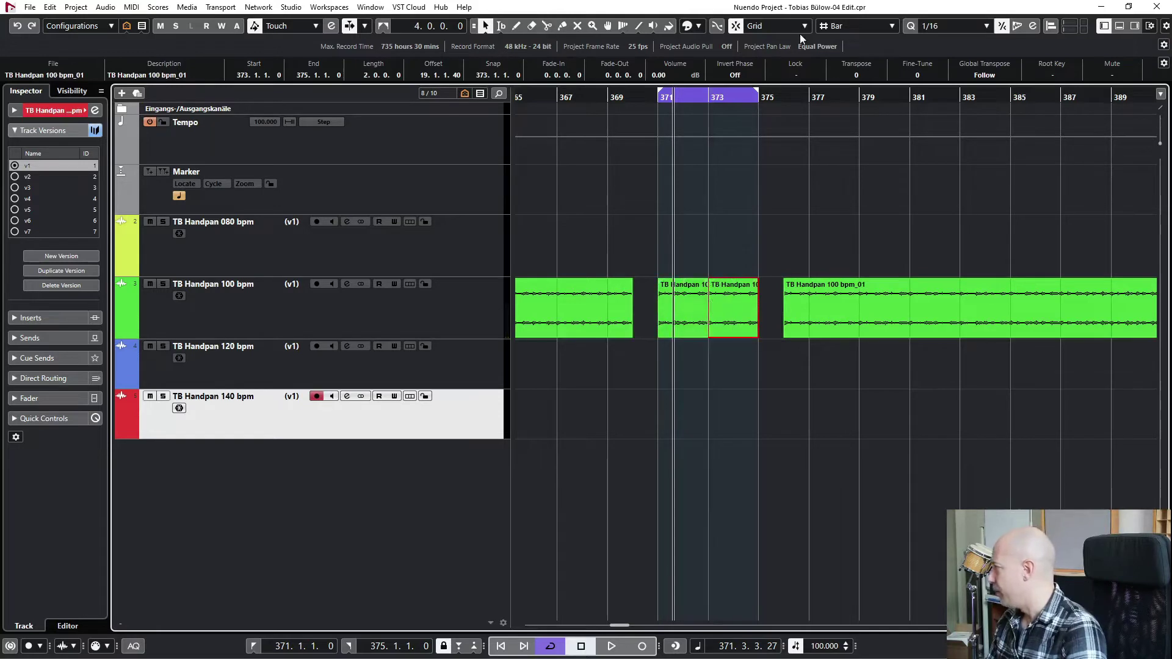
click(778, 27)
click(781, 79)
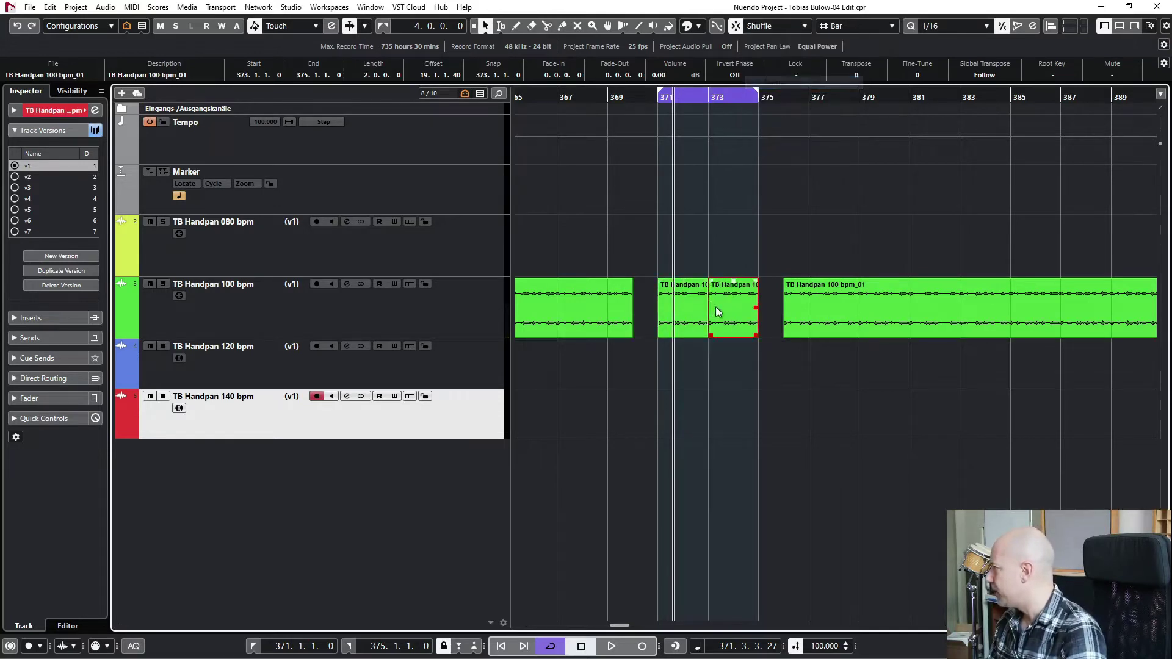
drag(730, 298, 672, 307)
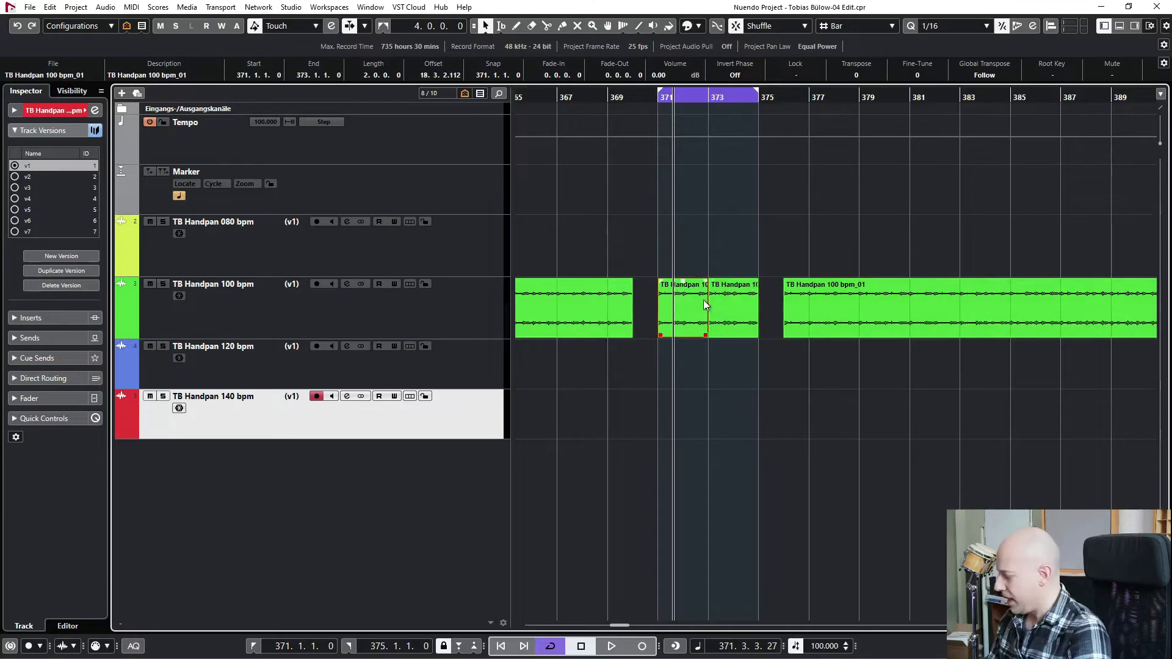
Colour the loop's second half magenta and shuffle it ahead of the first half, to bar 371.
click(718, 305)
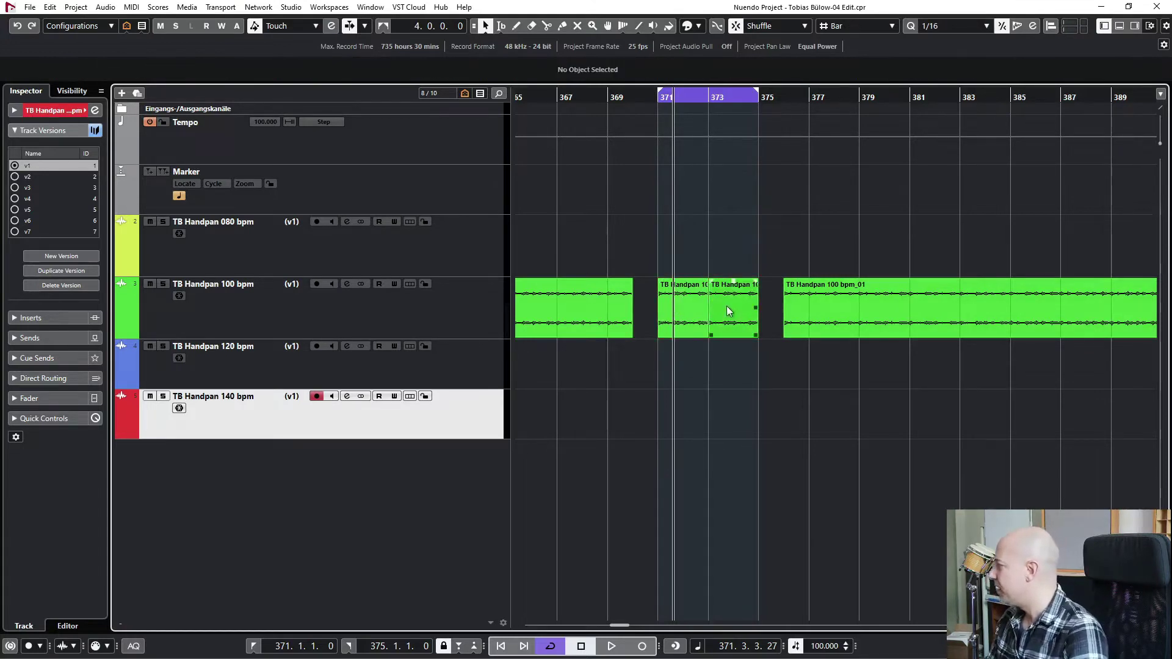
click(698, 27)
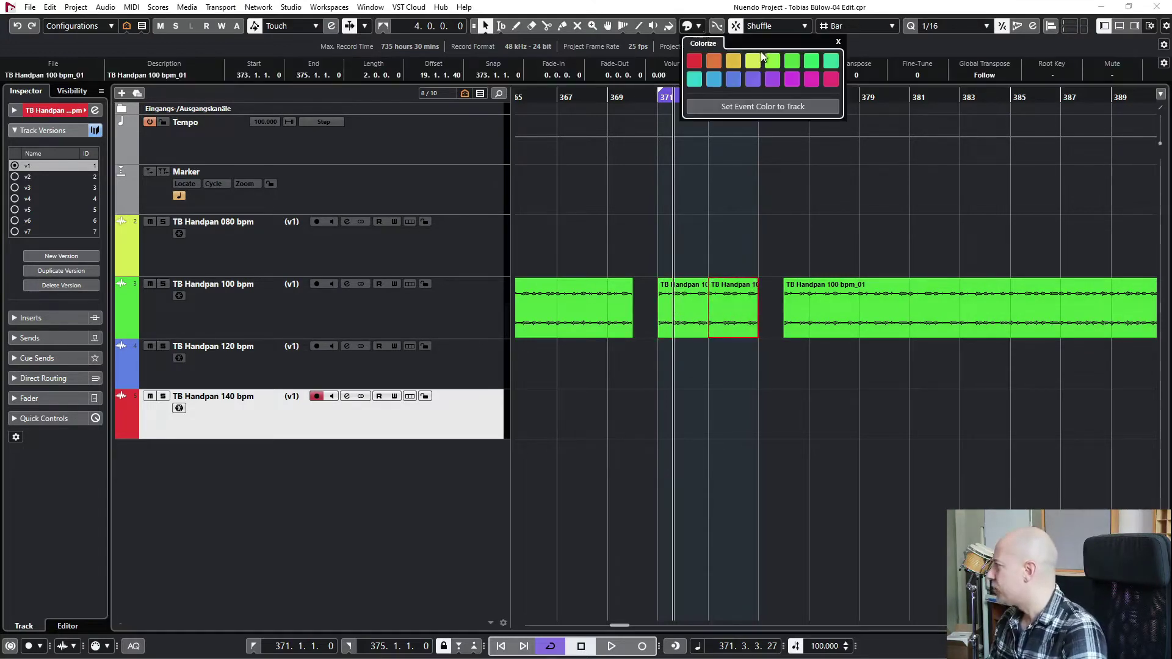
click(831, 61)
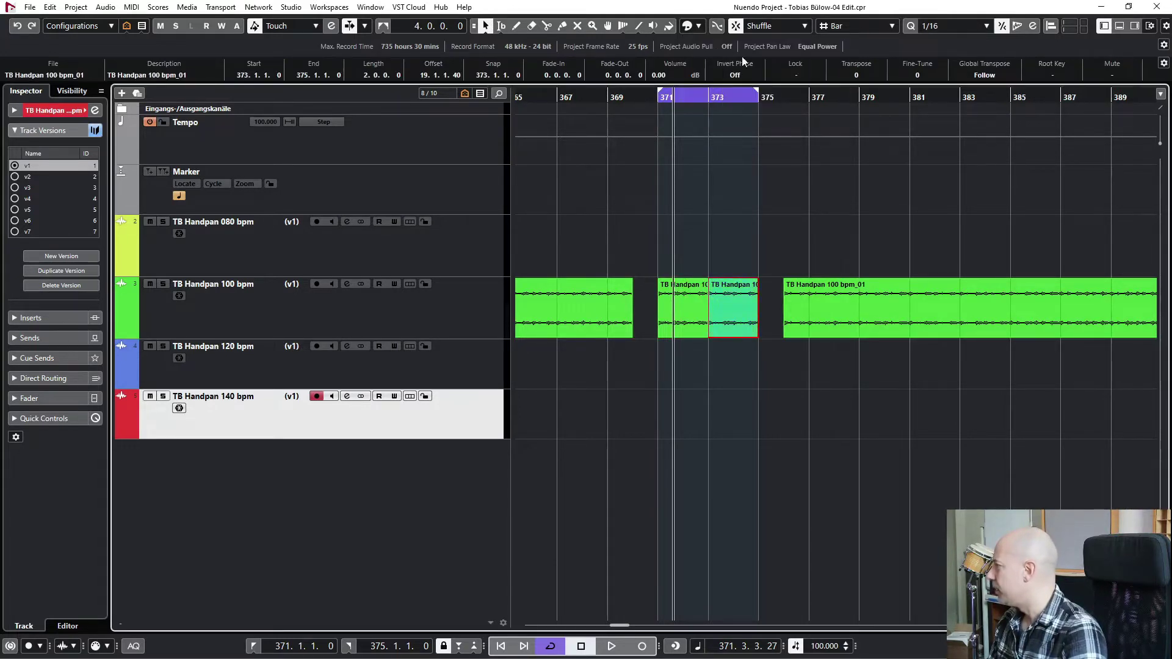
click(698, 27)
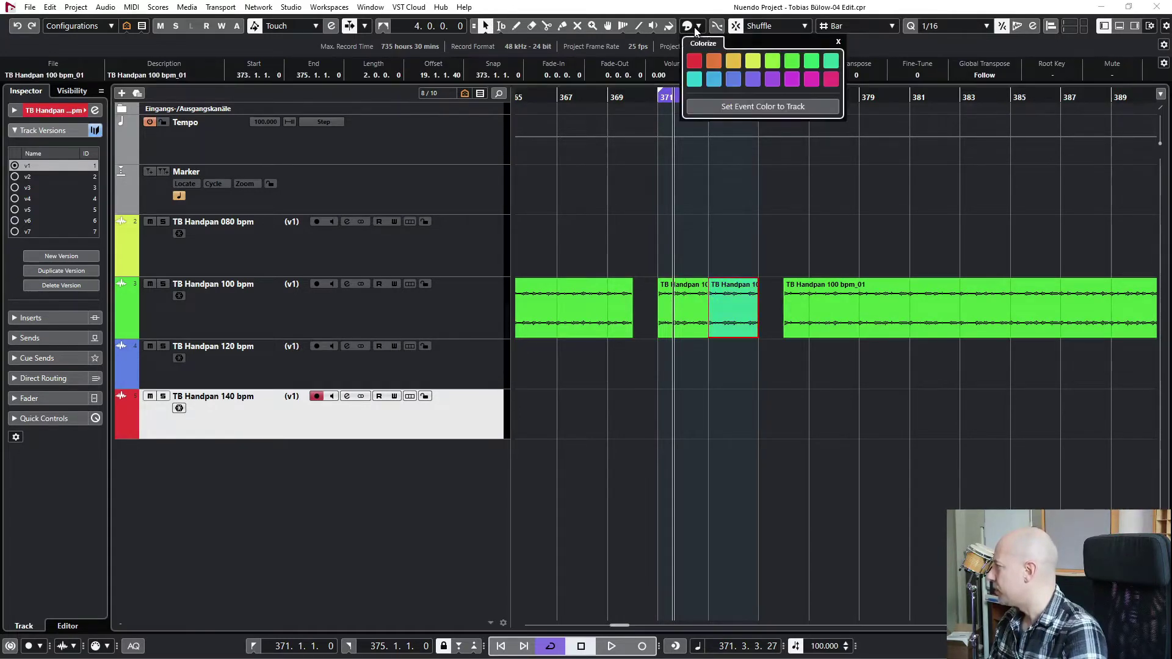
click(831, 80)
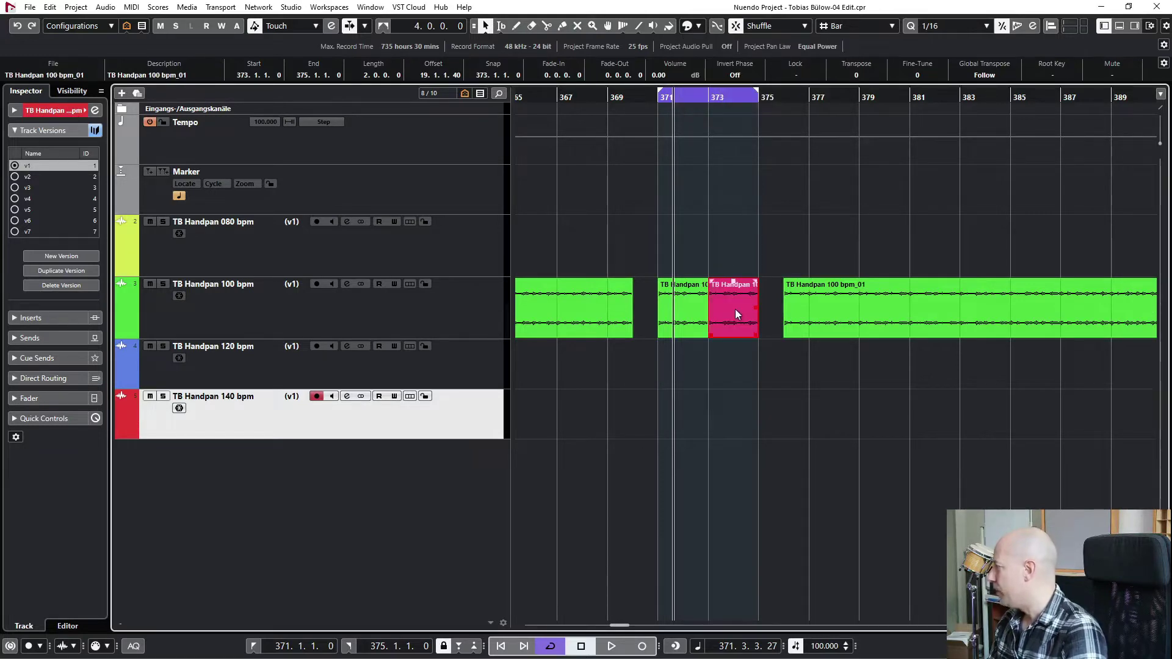
drag(735, 310, 670, 308)
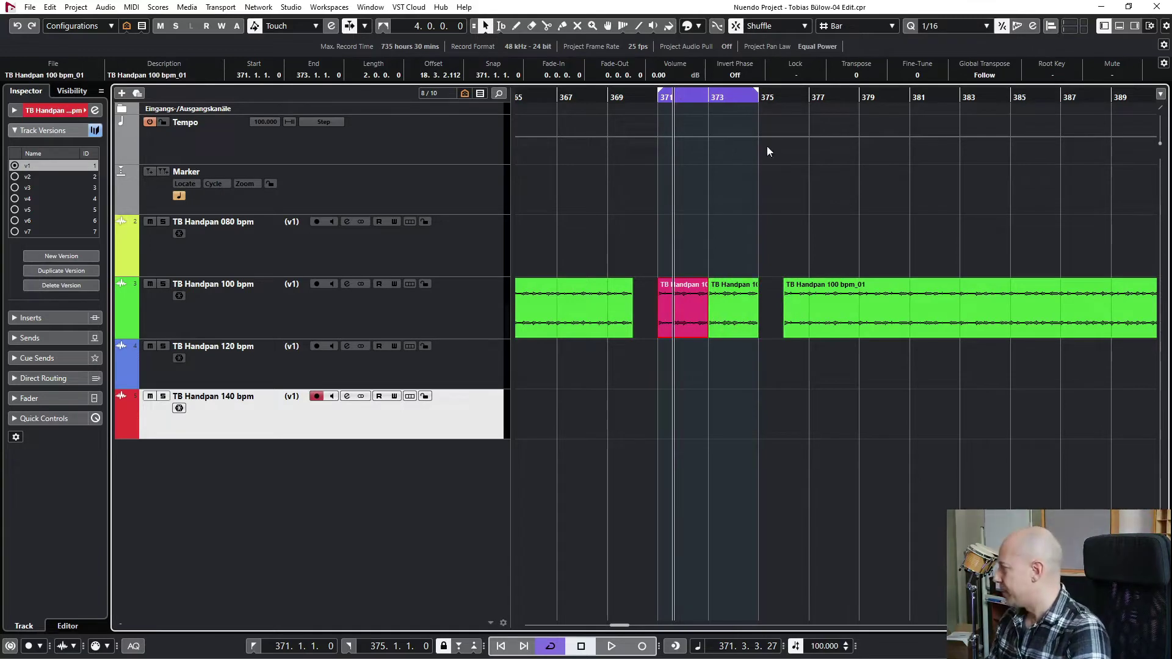
Play the rearranged loop and listen to the transitions at the cycle boundary and at bar 373.
click(747, 307)
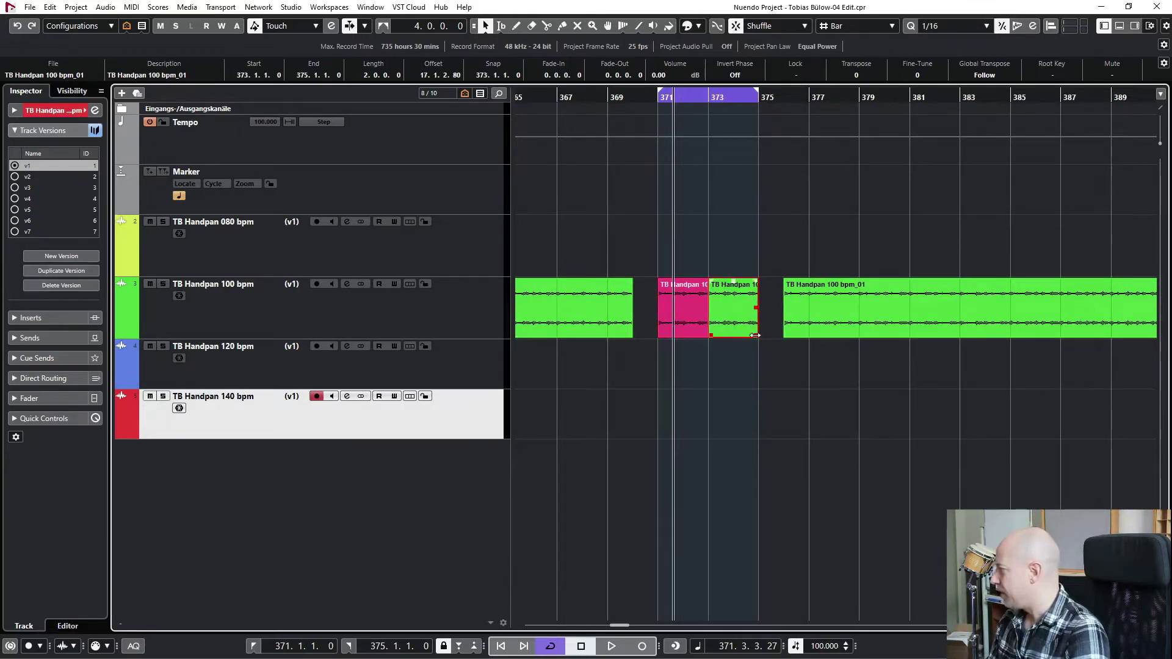
click(733, 97)
key(space)
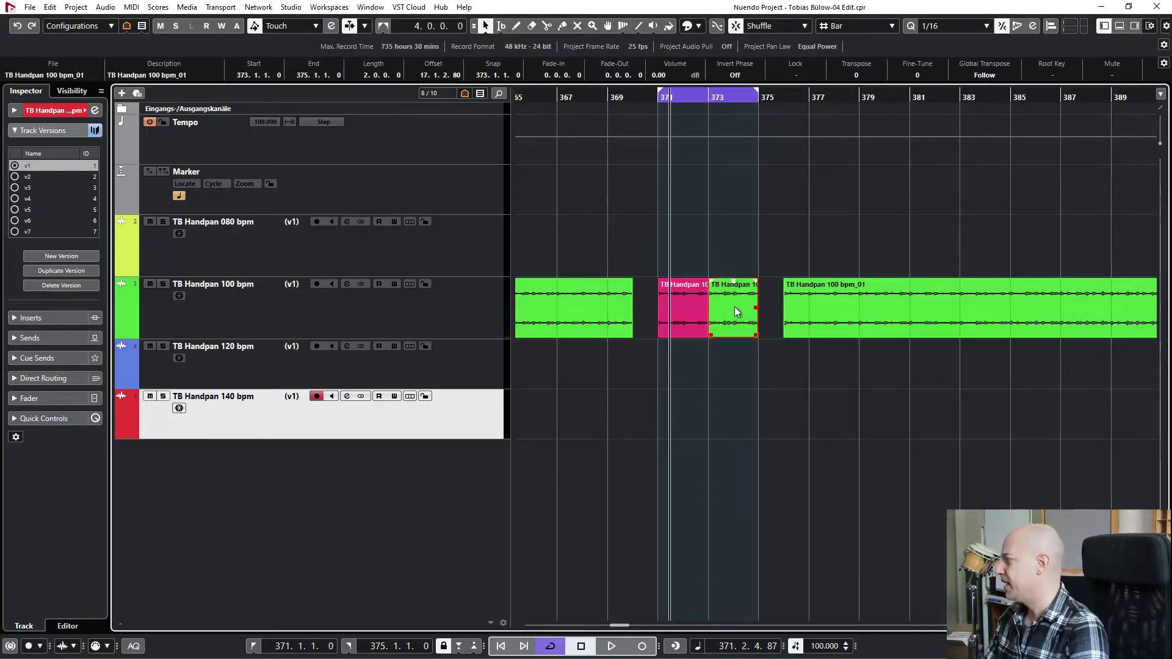
click(692, 96)
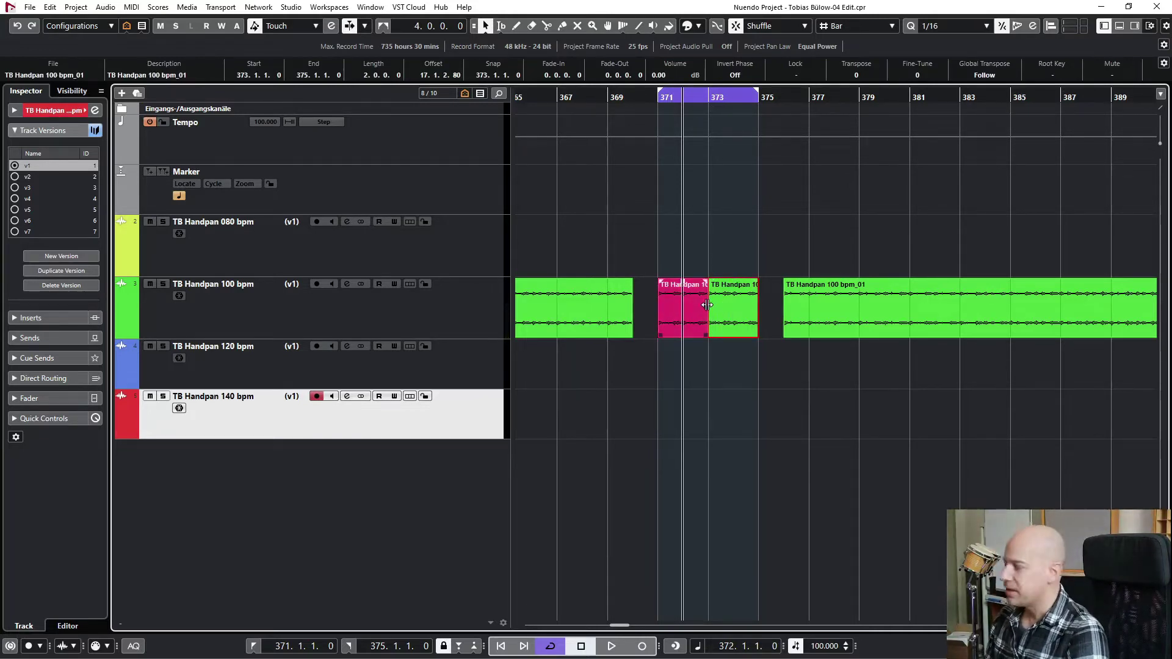
key(space)
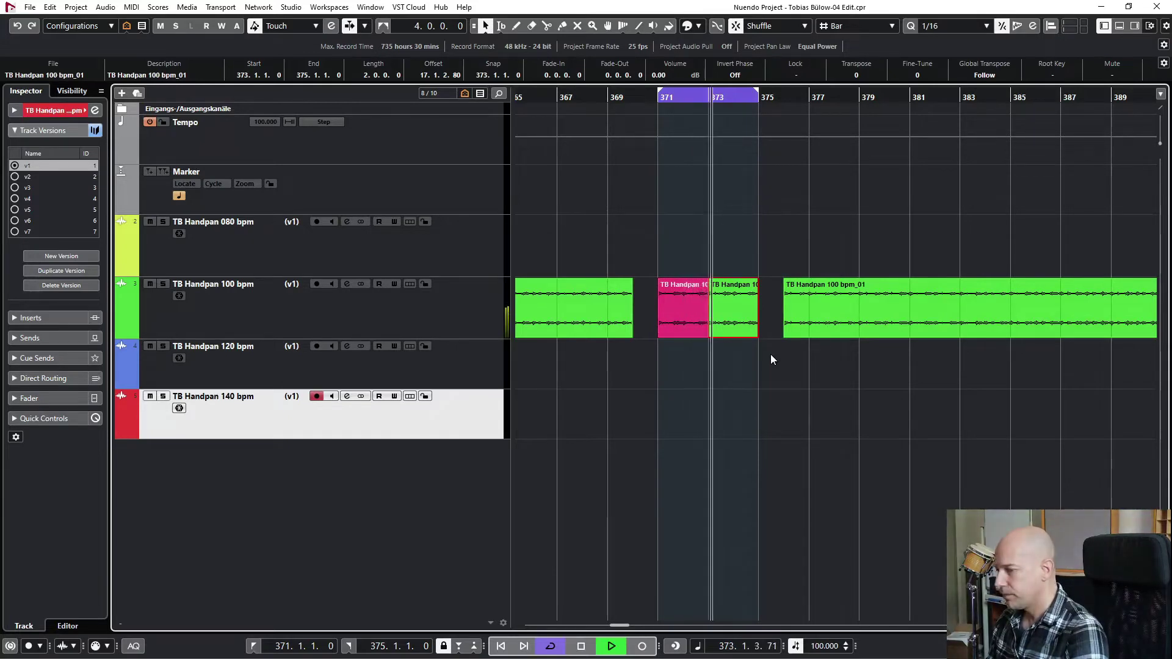
key(space)
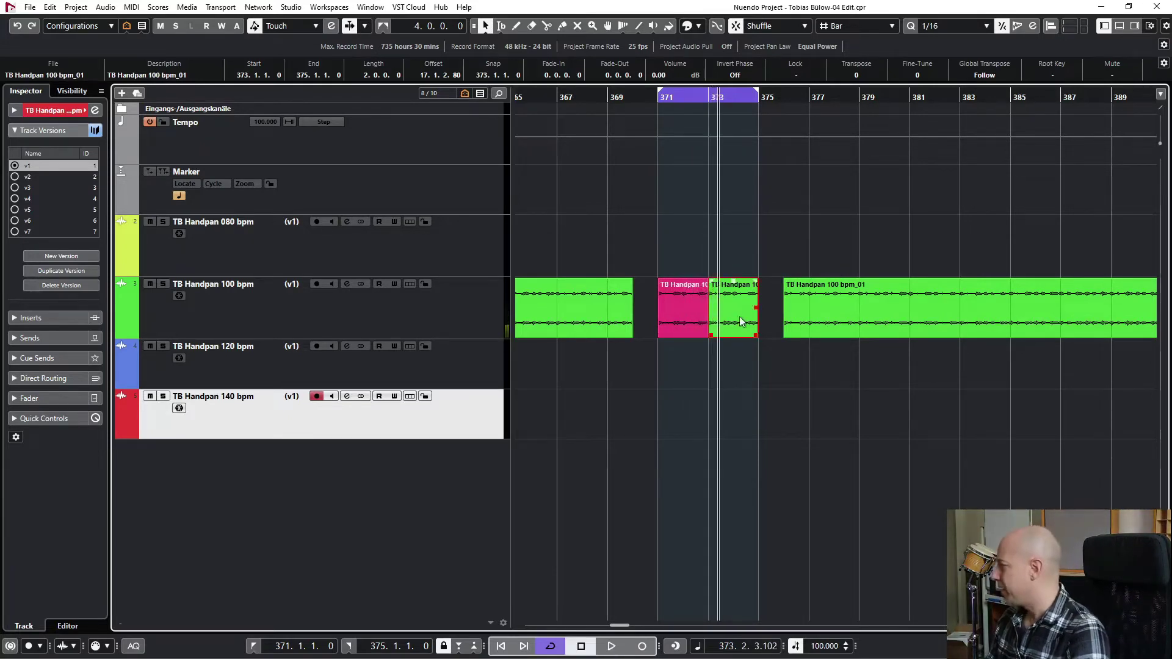
Crossfade the magenta event into the green event that follows it at bar 373.
click(701, 318)
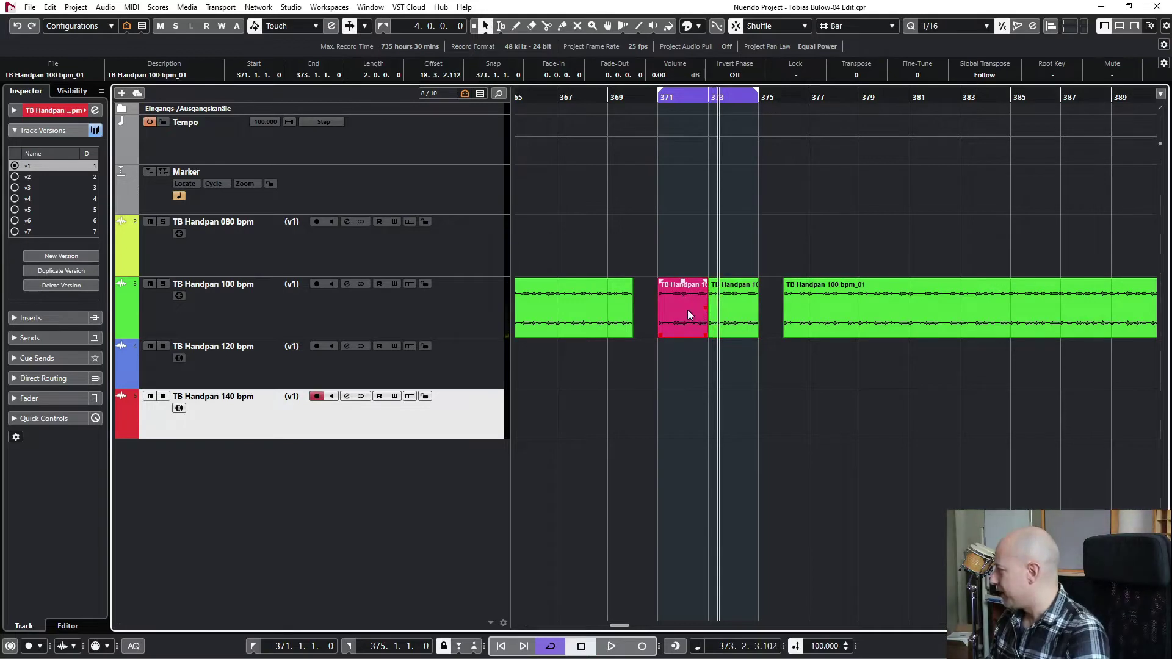
key(x)
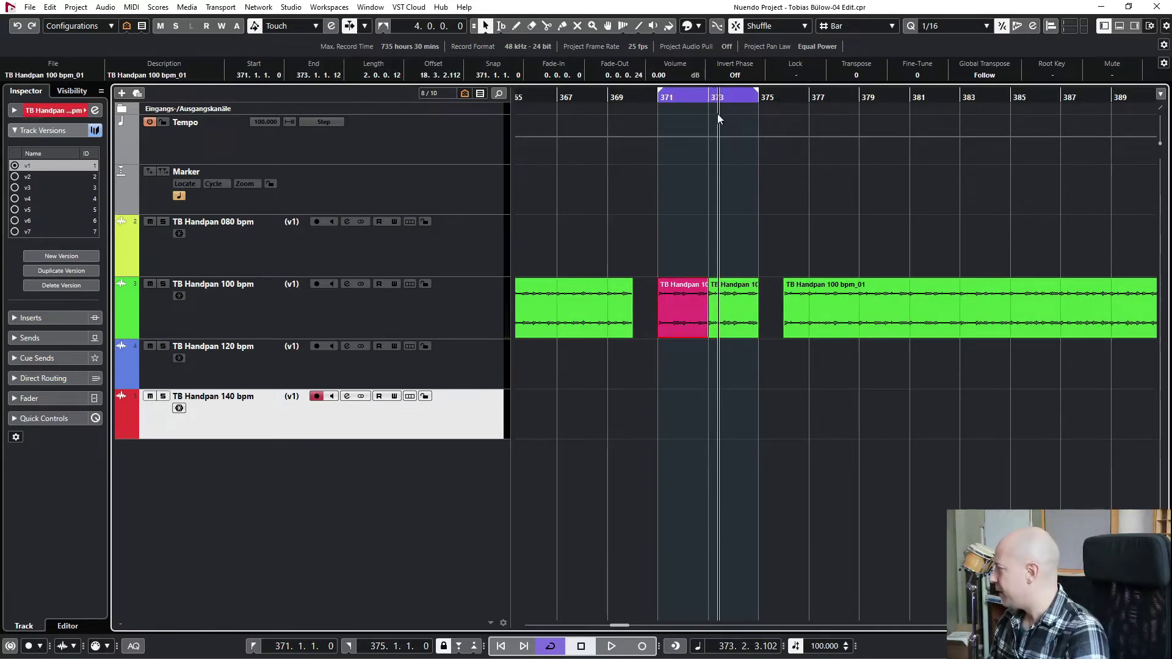
Play the loop from bar 372 across the crossfaded joint at bar 373 and listen to the transition repeatedly.
click(684, 97)
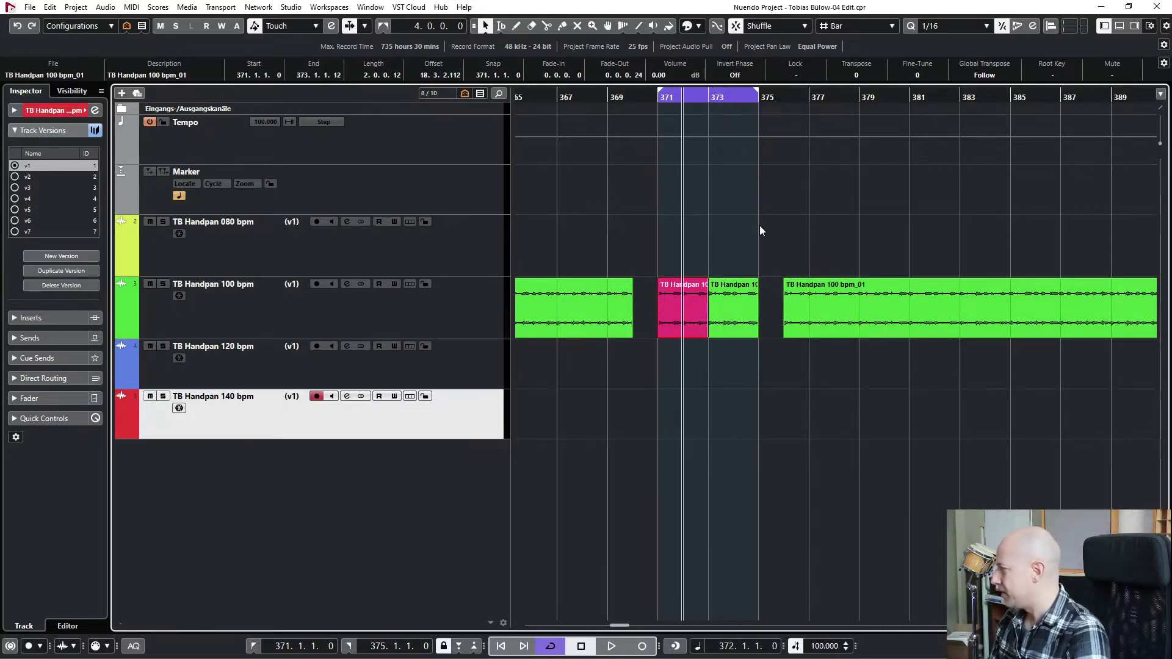
key(space)
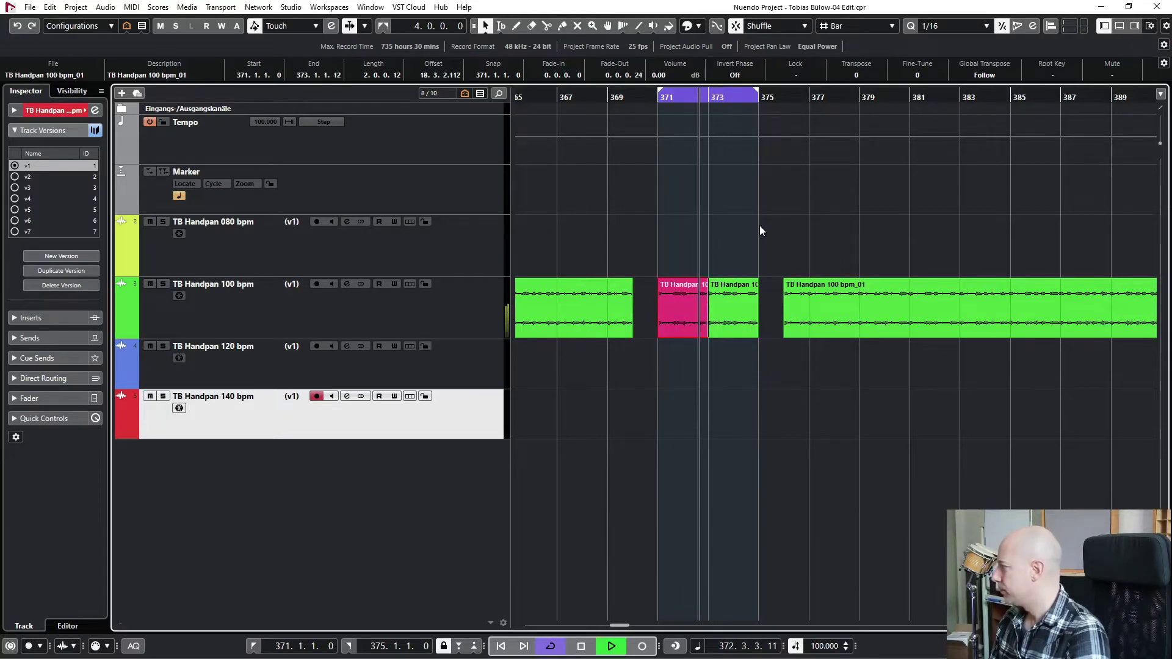
key(space)
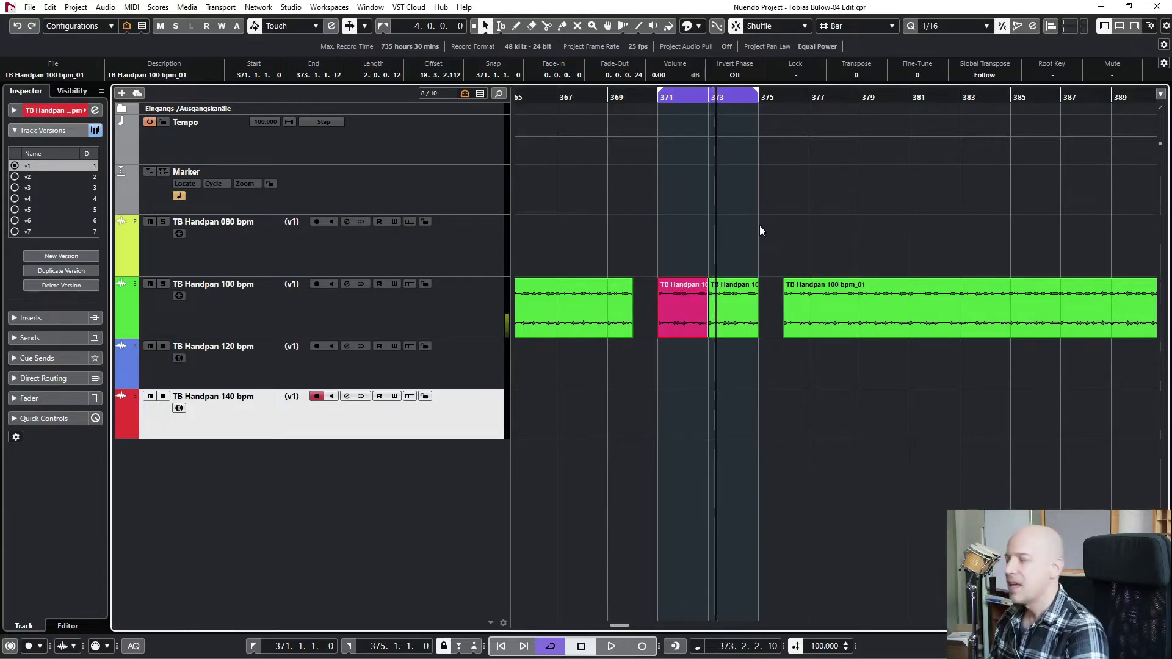
click(698, 97)
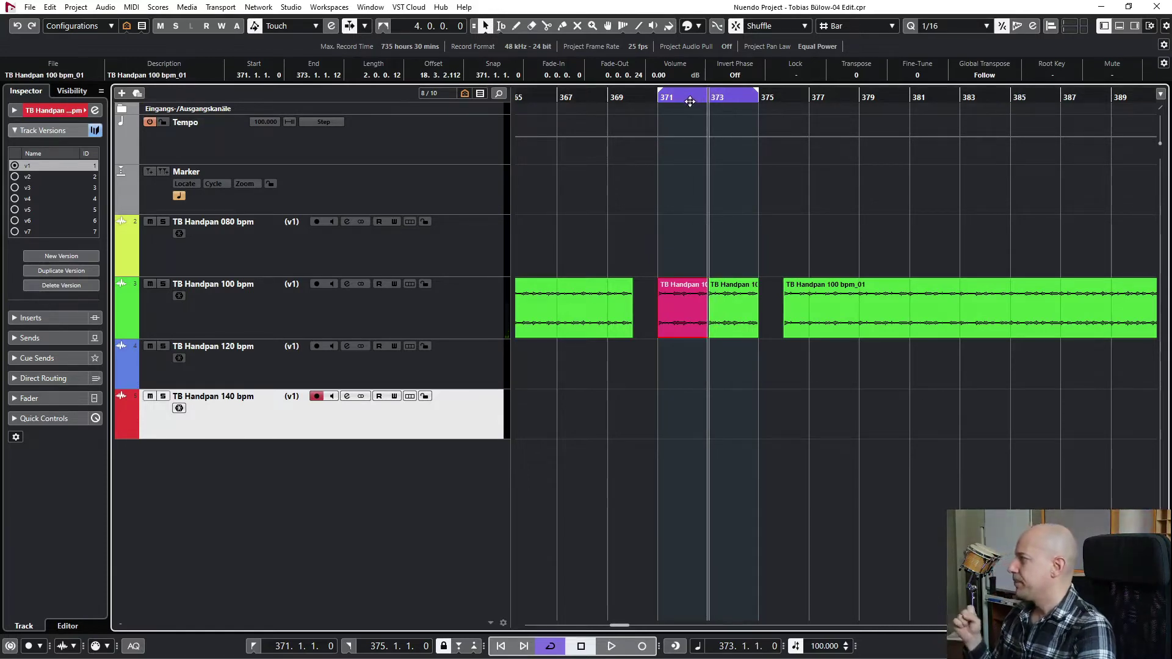
click(689, 99)
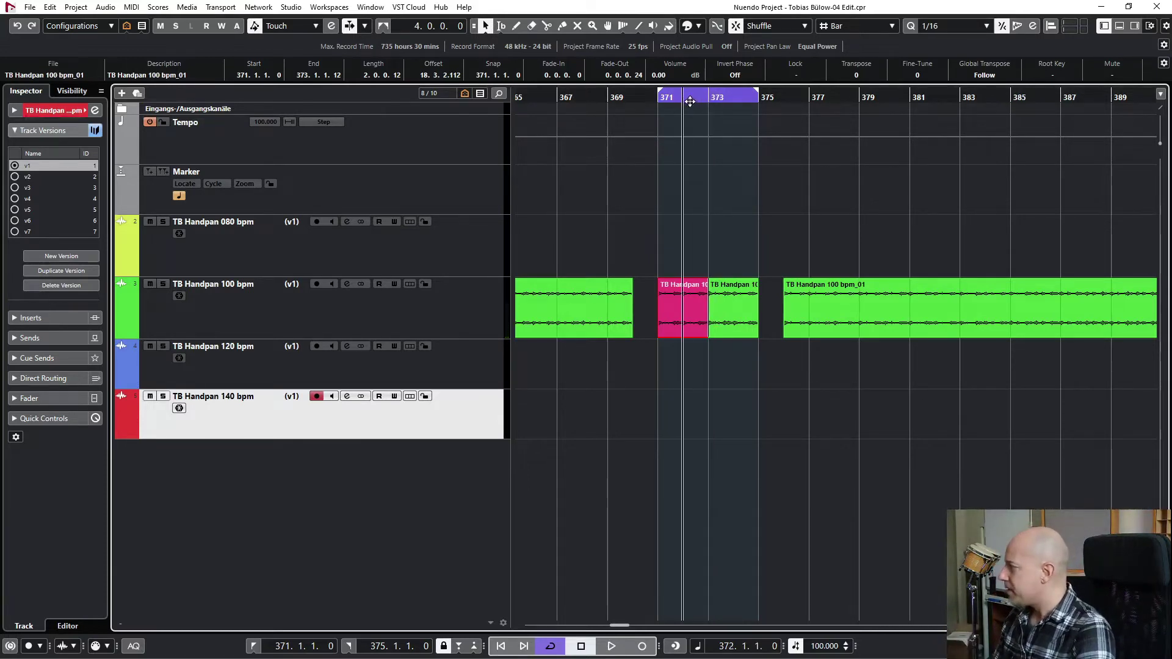
key(space)
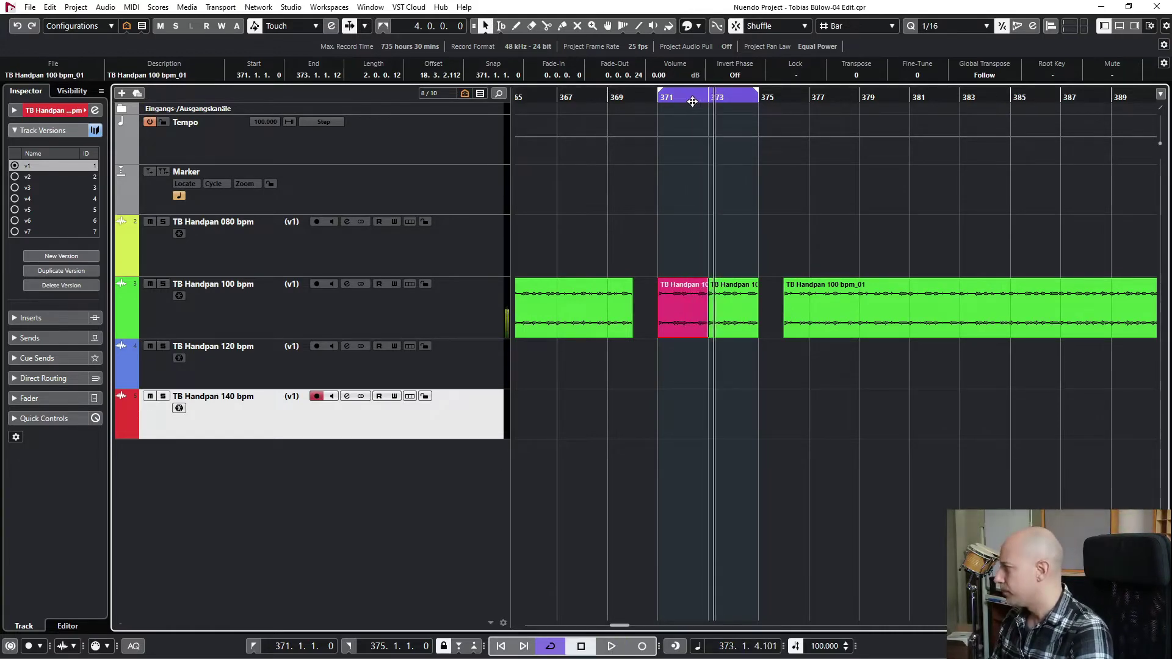
key(space)
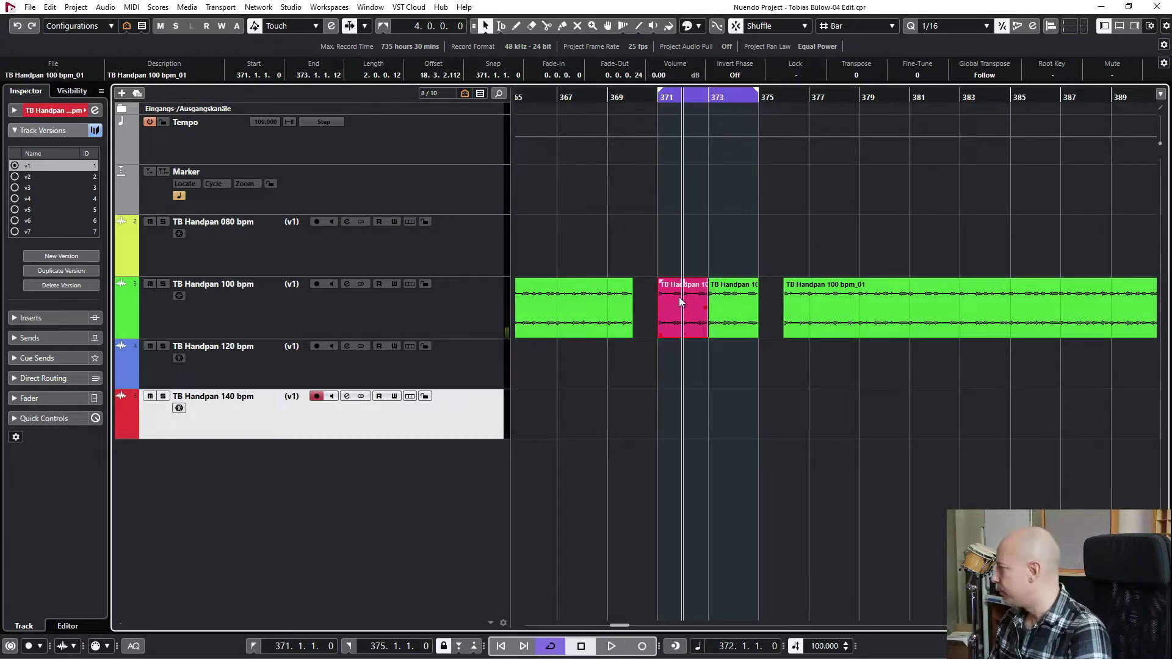
Open the crossfade editor for the joint at bar 373 and shift the crossfade ahead of the attack, to 372.4.4.98.
key(x)
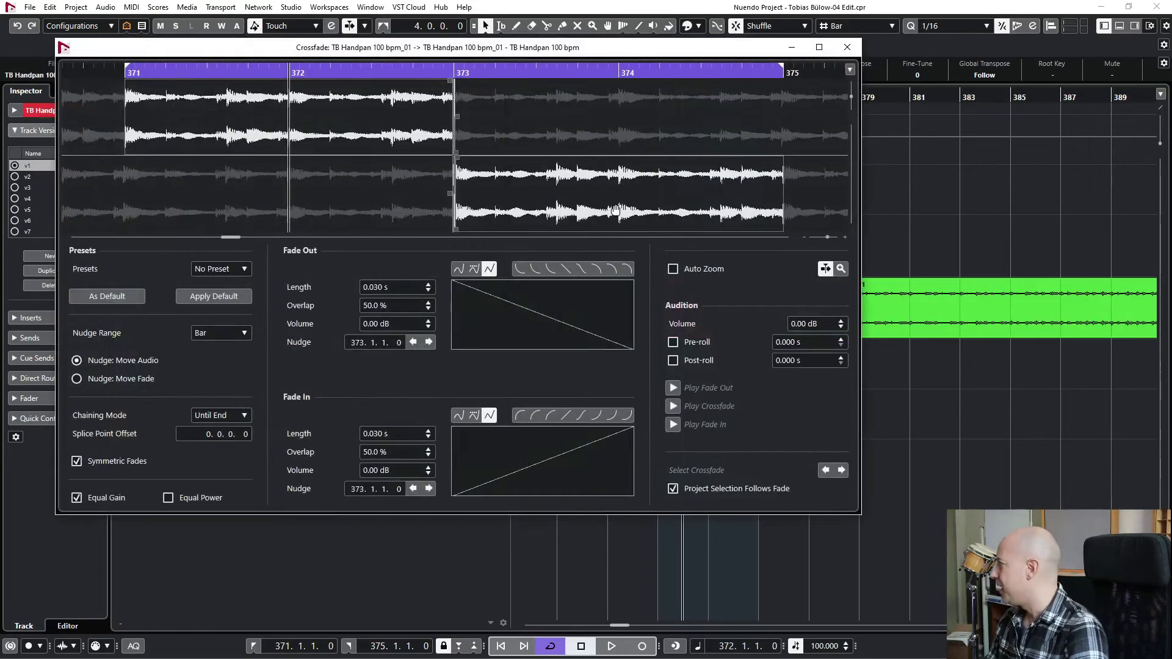
drag(501, 48, 510, 63)
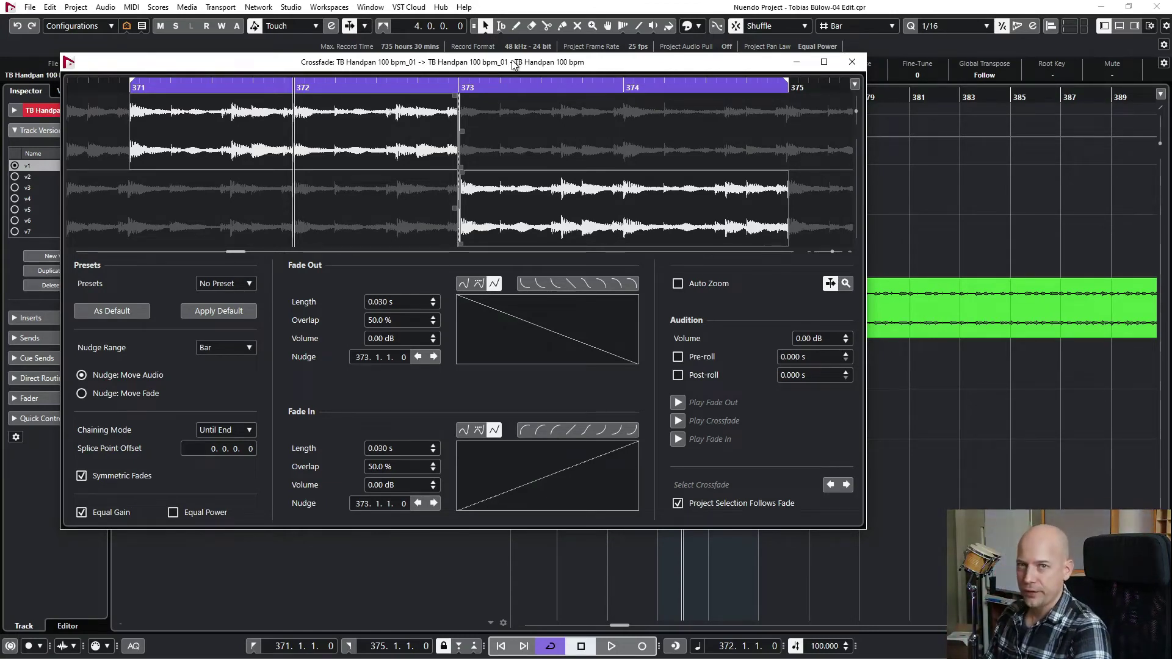
drag(514, 65, 503, 56)
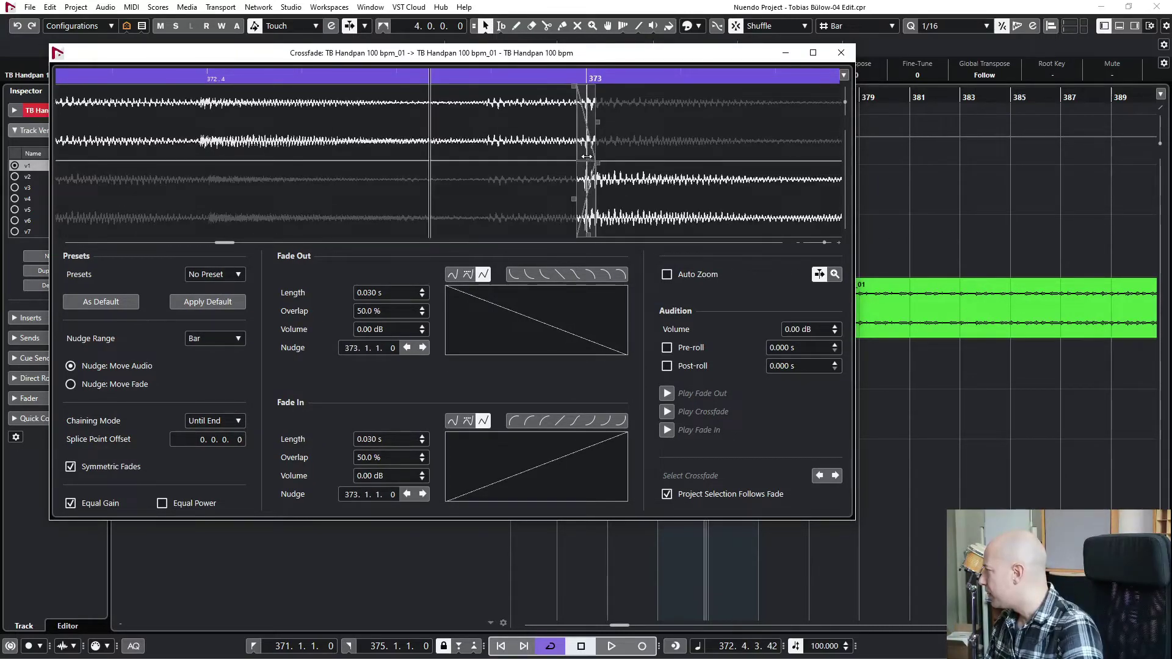
drag(586, 157, 662, 156)
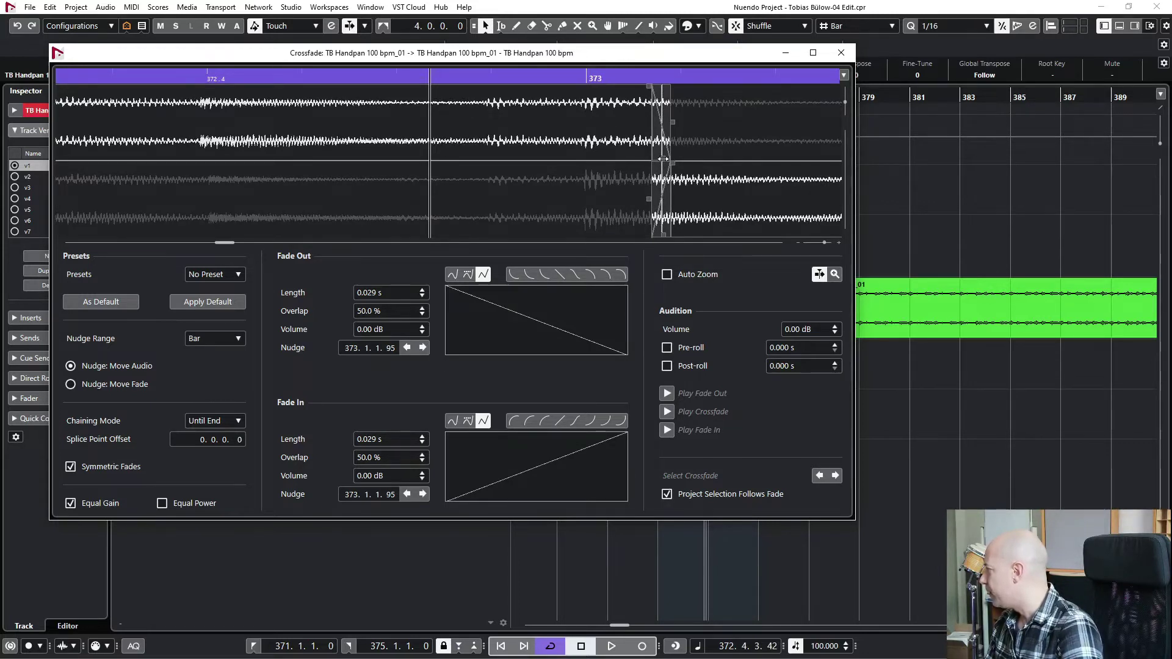
drag(663, 159, 570, 177)
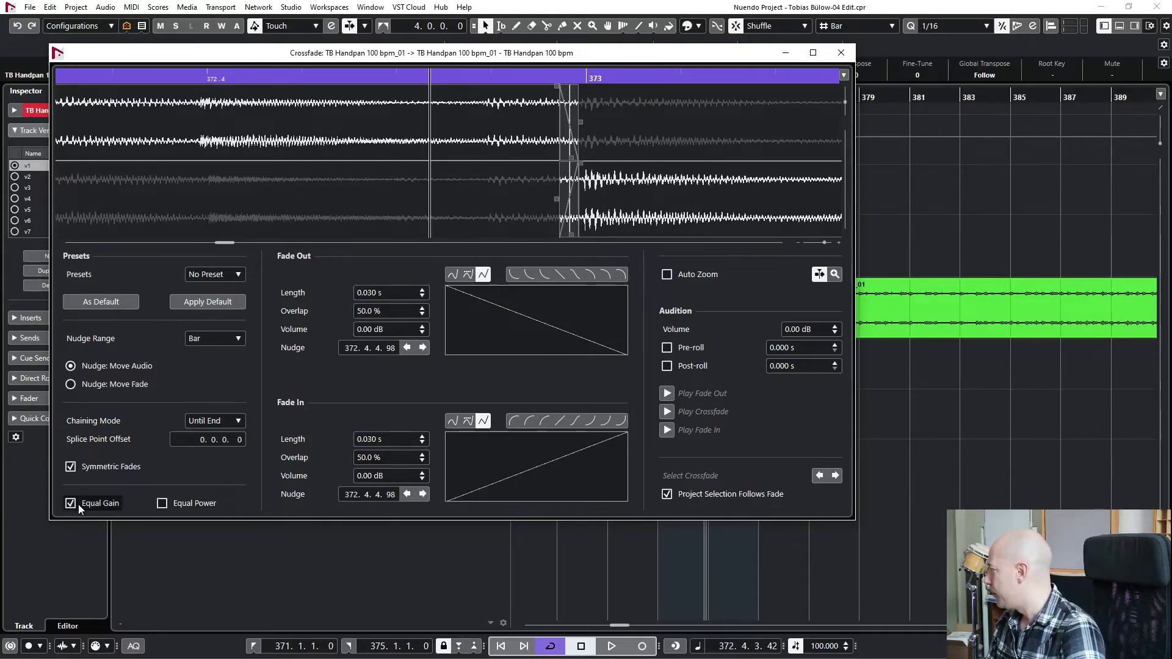
Switch the crossfade from Equal Gain to Equal Power and play across the joint.
click(164, 504)
scroll(203, 100, down, 2)
key(space)
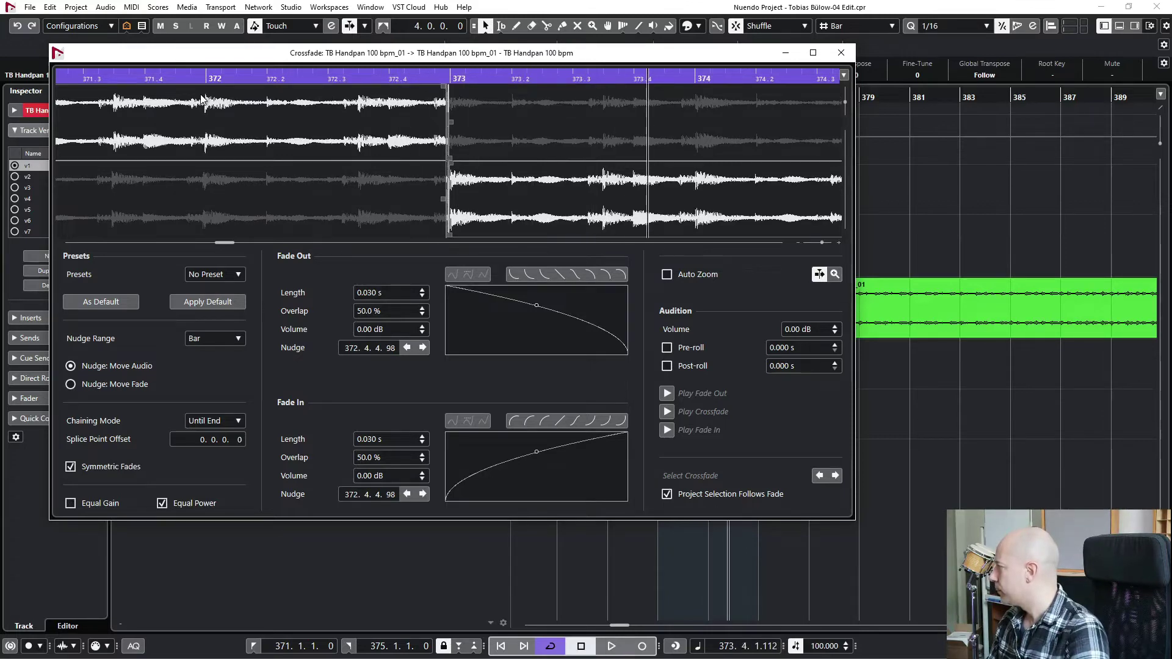
Lengthen the crossfade to 0.098 s so it ends before the attack at bar 373, and audition it from bar 372.
scroll(452, 134, up, 5)
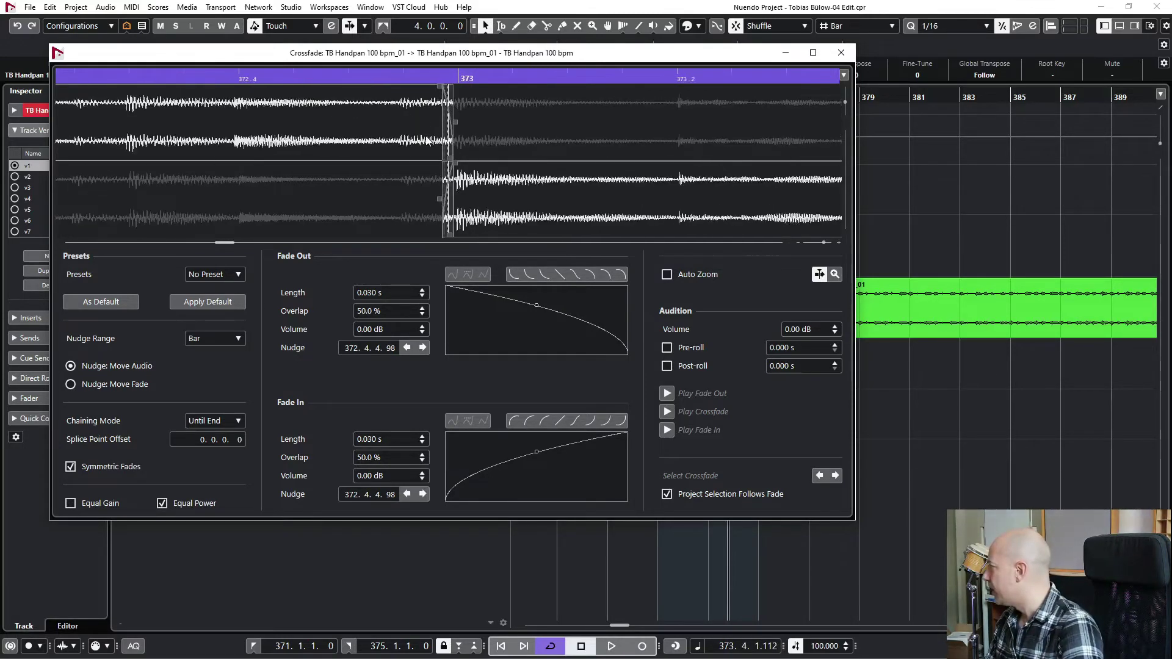
scroll(426, 164, up, 3)
drag(418, 201, 354, 200)
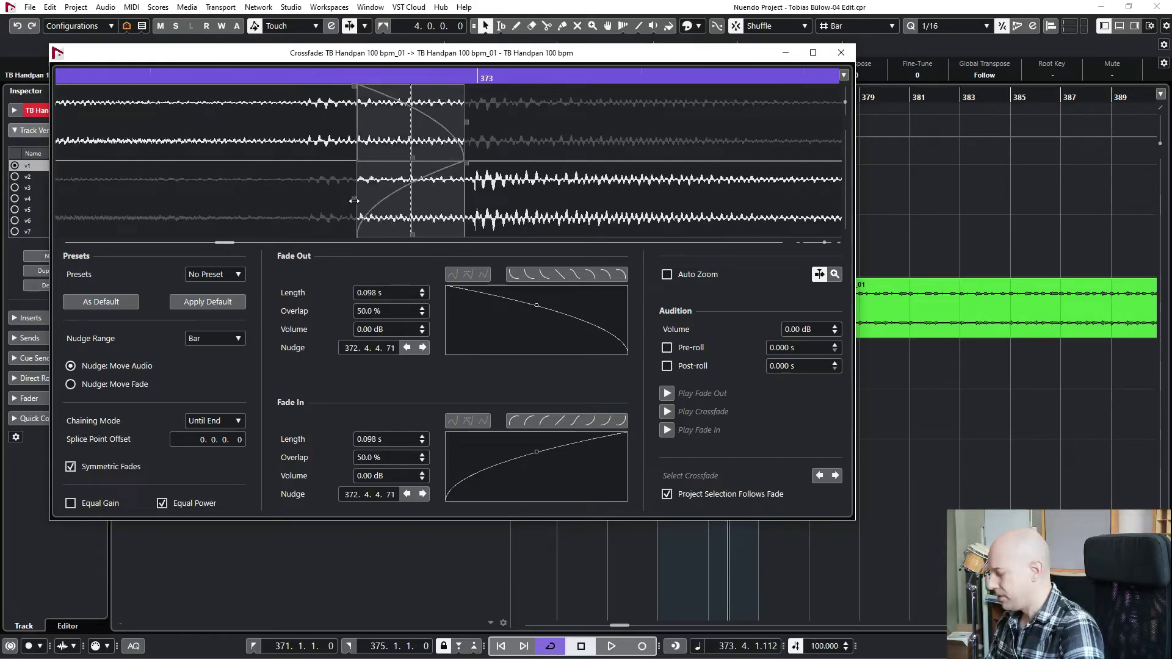
scroll(262, 85, down, 8)
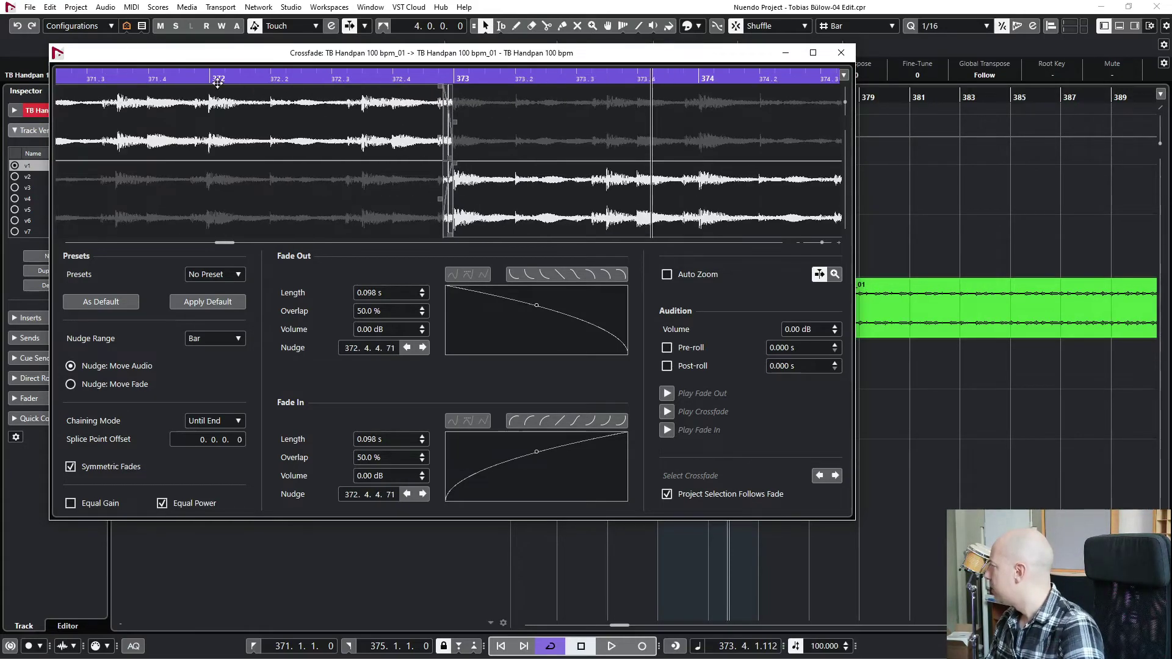
click(218, 79)
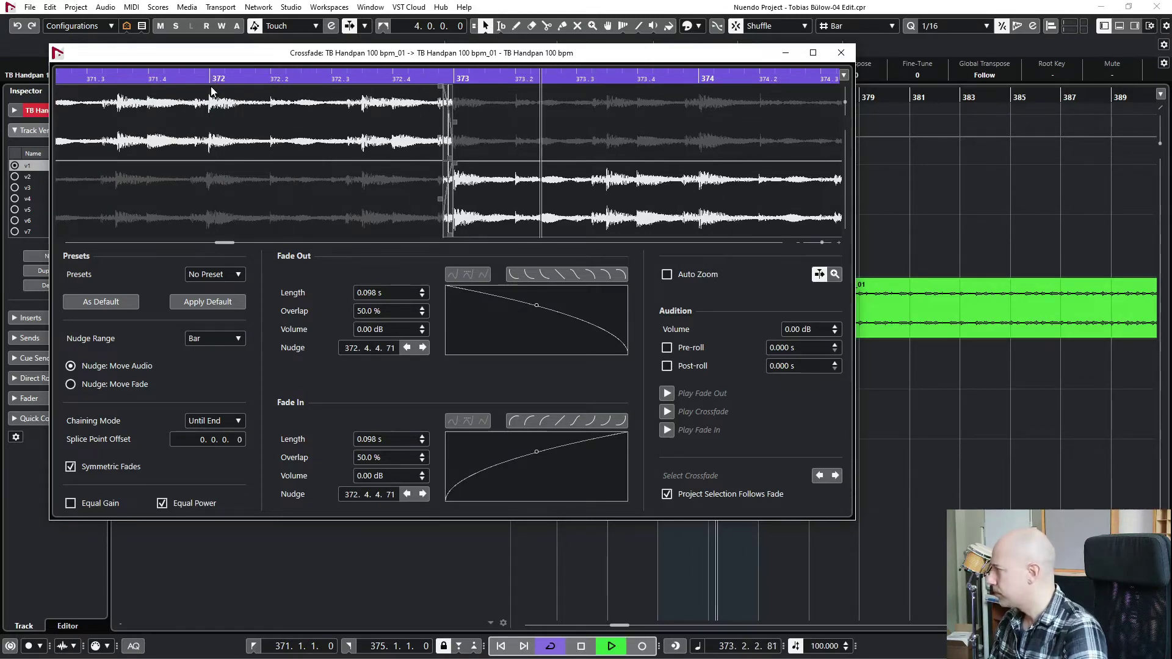
click(841, 53)
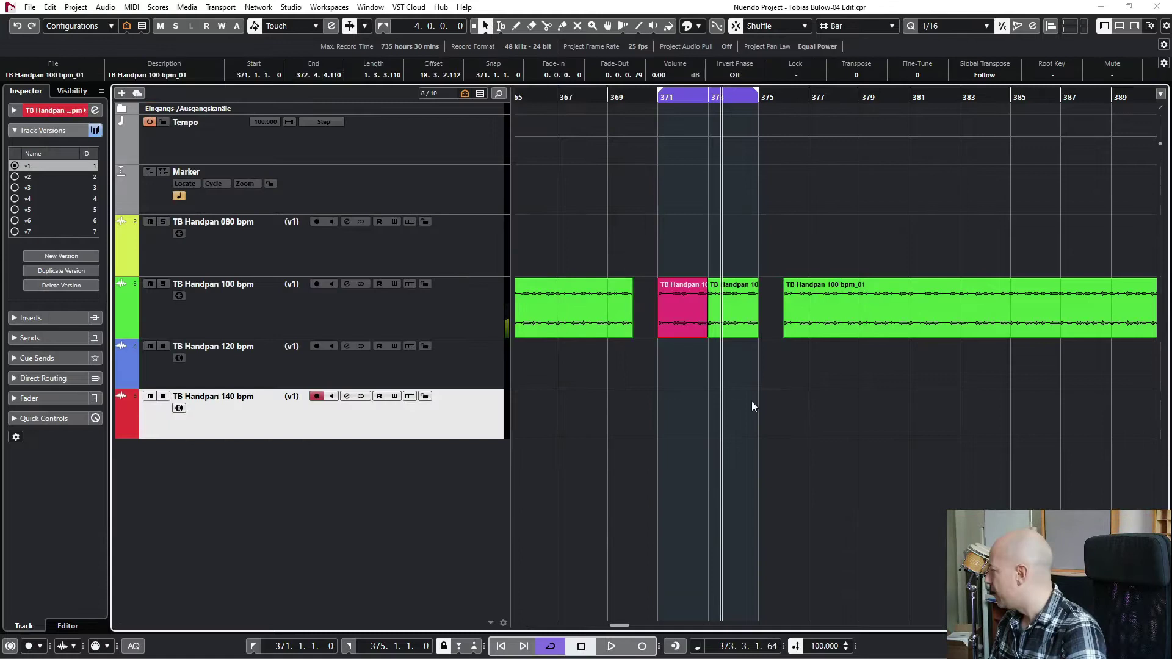
click(767, 395)
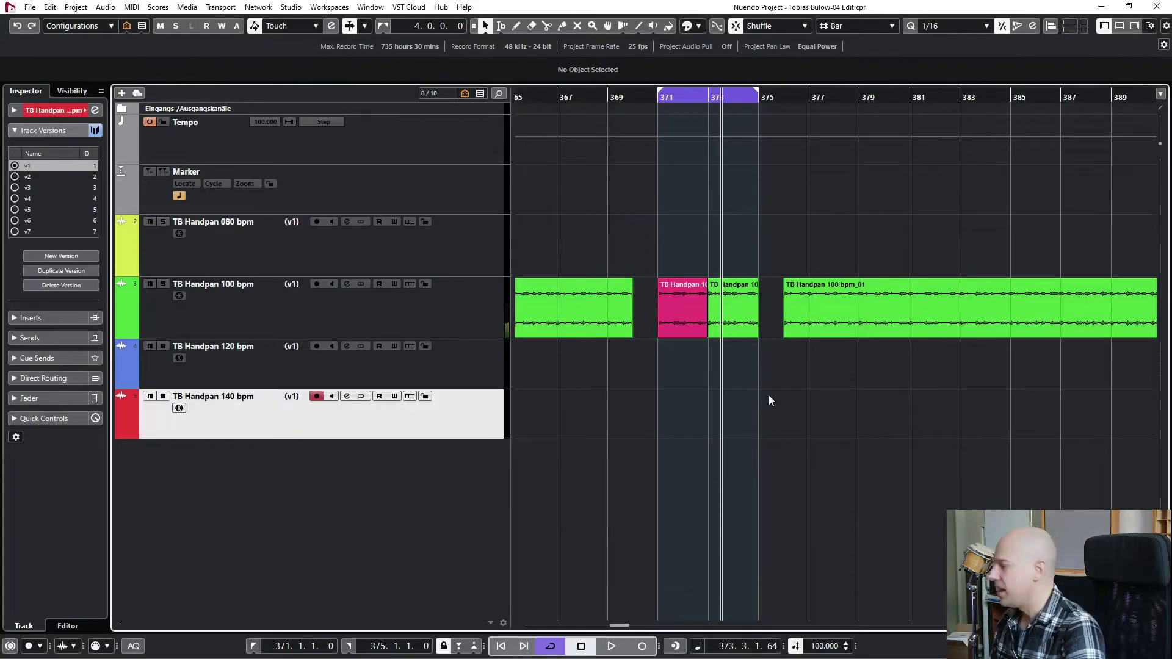
click(753, 293)
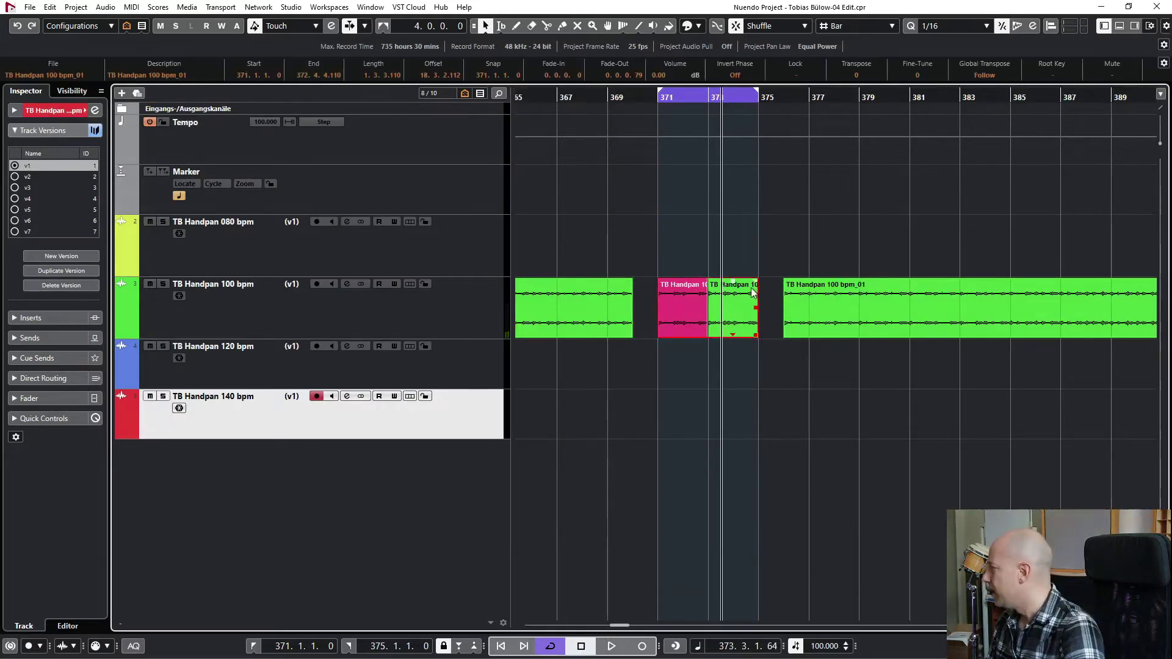
right_click(686, 302)
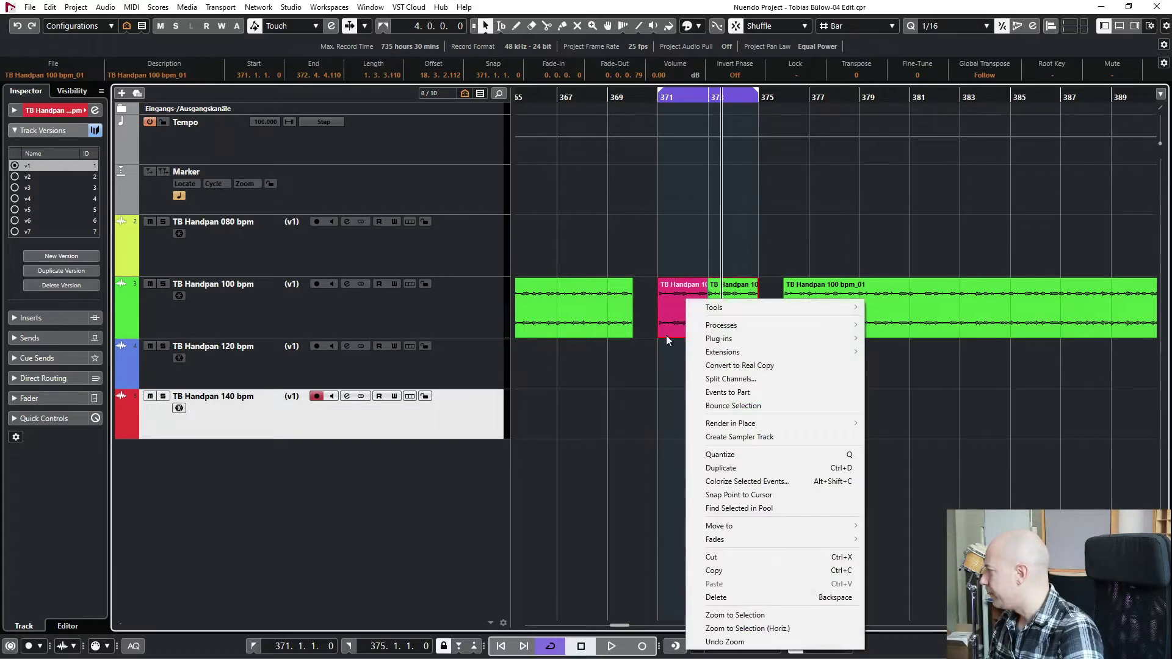
click(644, 368)
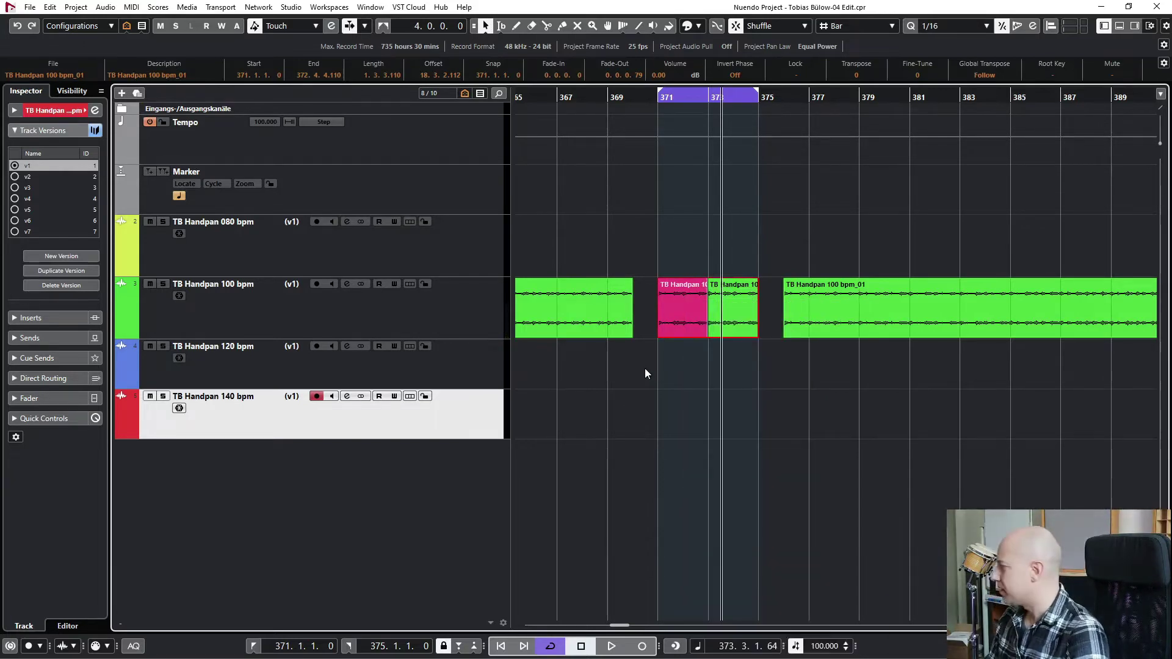
Play the whole loop from bar 371 through the cycle boundary and listen to how it repeats.
key(KP_1)
click(724, 371)
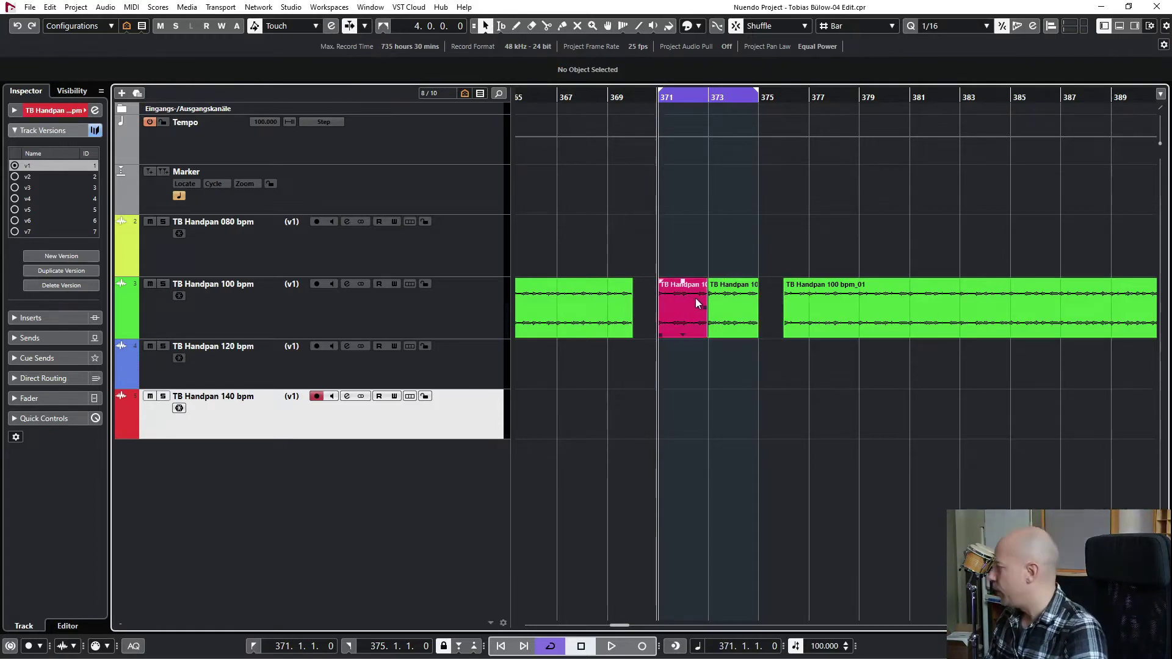
key(space)
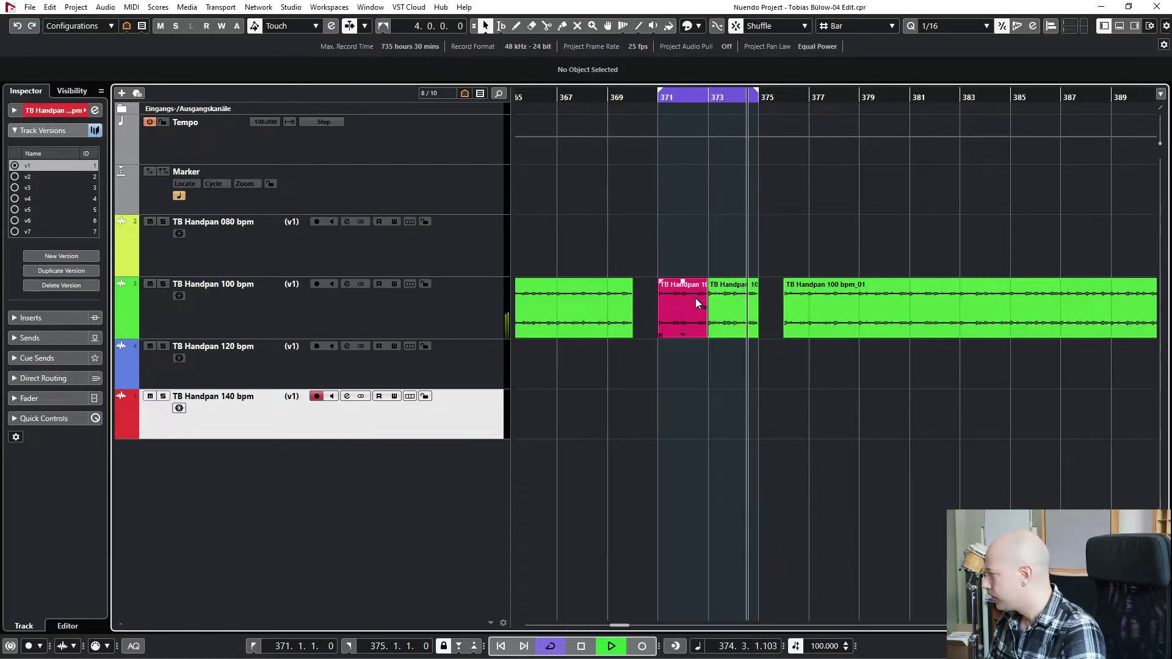
key(space)
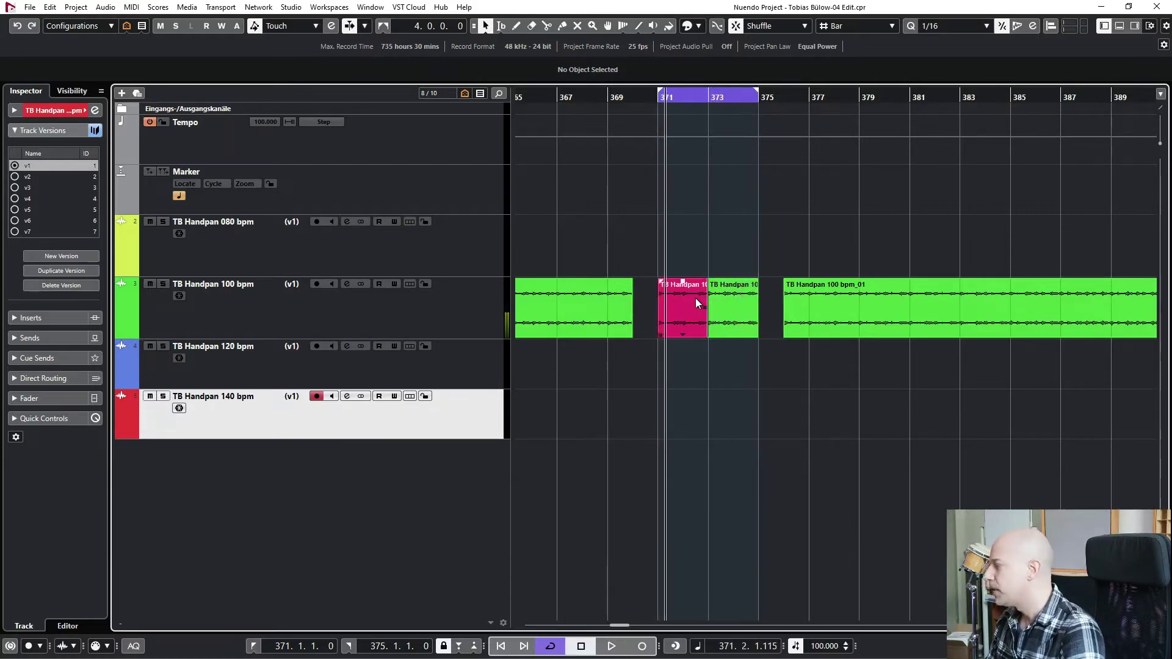
Open the magenta event in the Sample Editor, create warp markers from its hitpoints, and enable Free Warp.
double_click(696, 299)
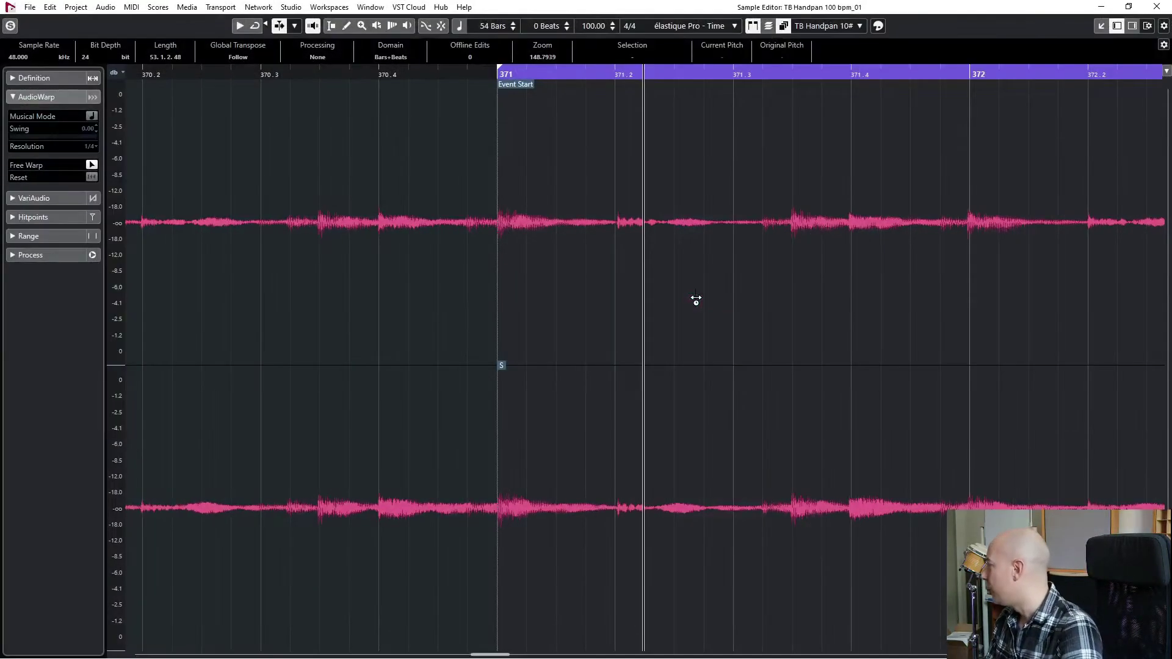
click(50, 216)
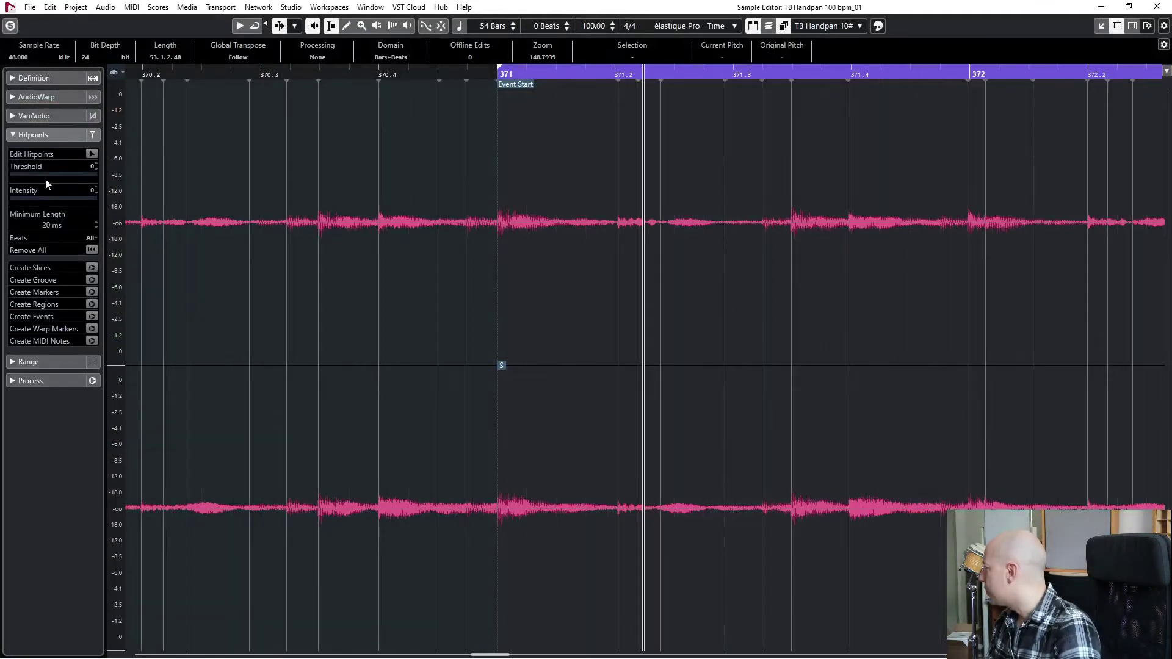
click(92, 155)
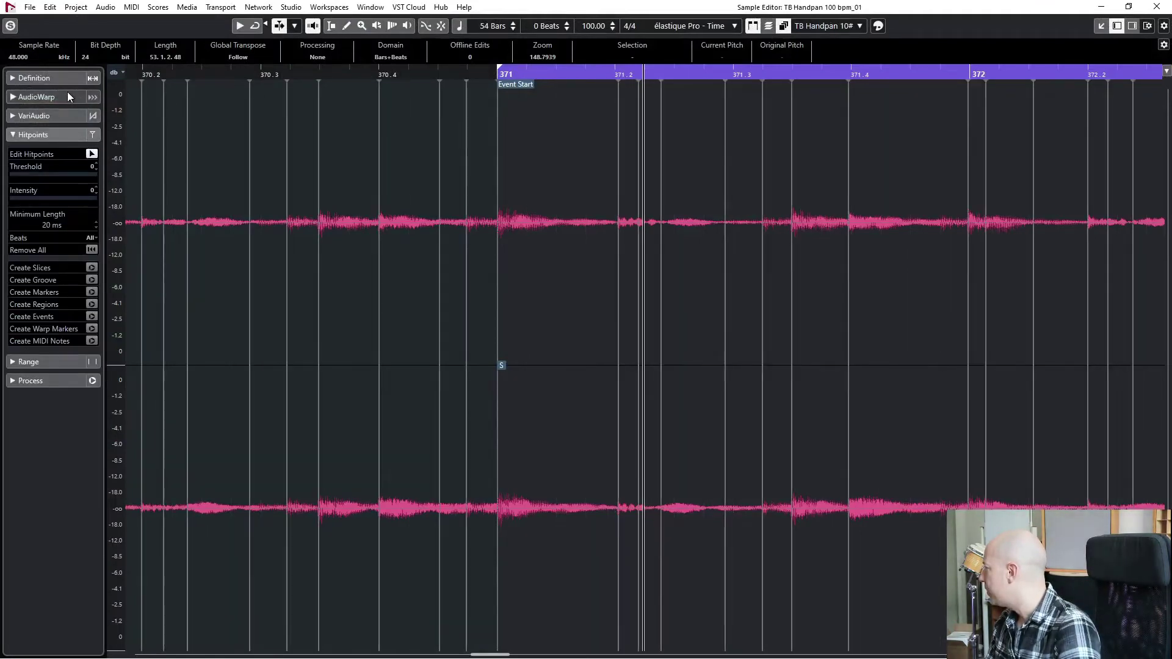
click(90, 329)
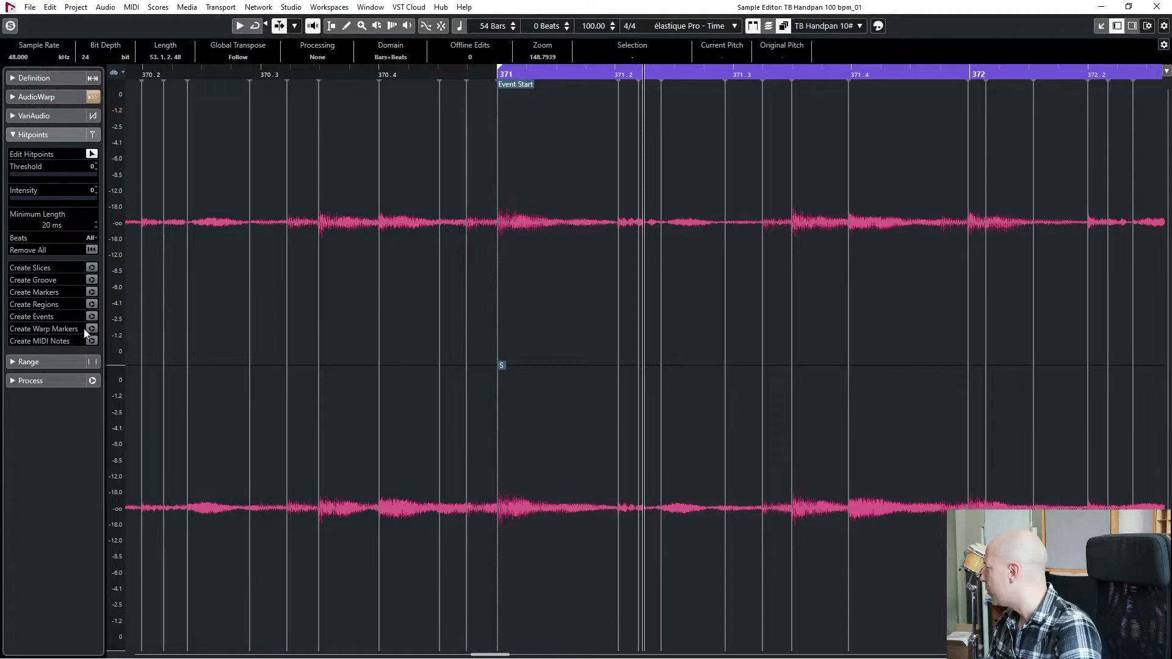
click(46, 96)
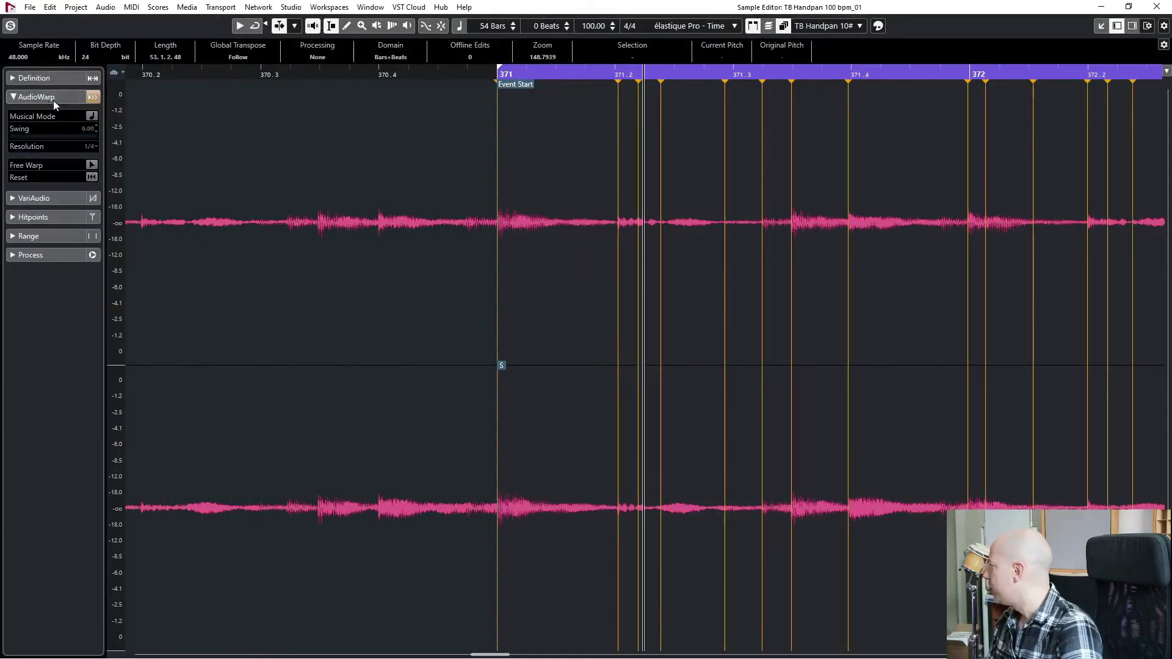
click(90, 165)
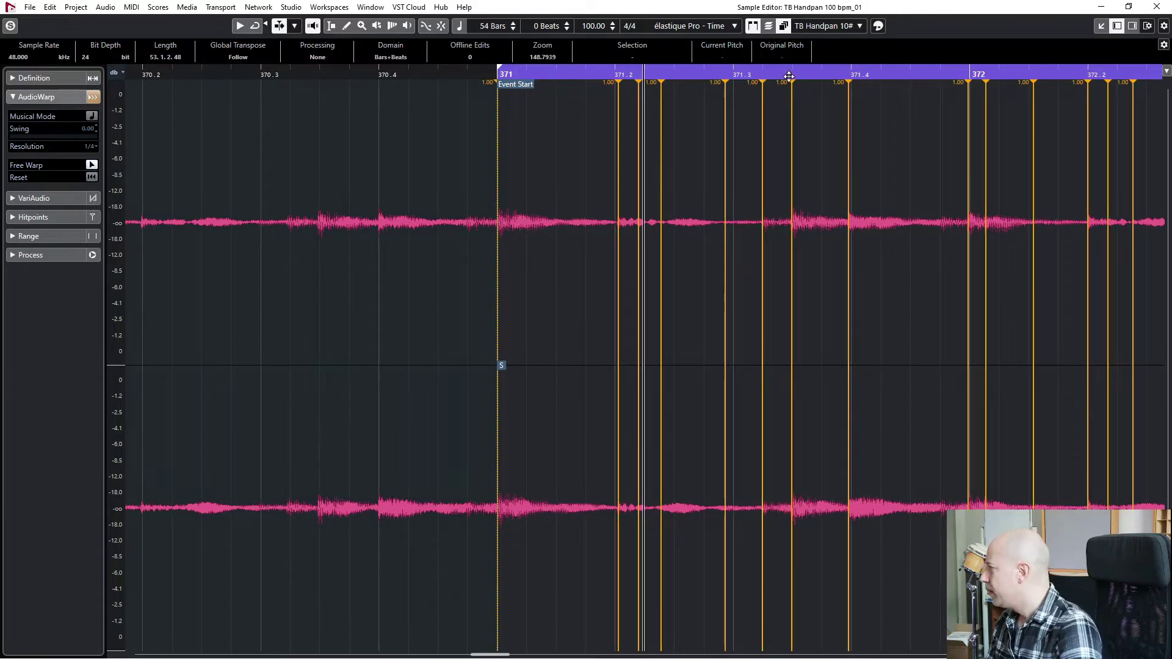
Add a warp marker in the decay between bar 371 and beat 371.2, at about 371.1.4, and check the playback.
drag(837, 79, 838, 91)
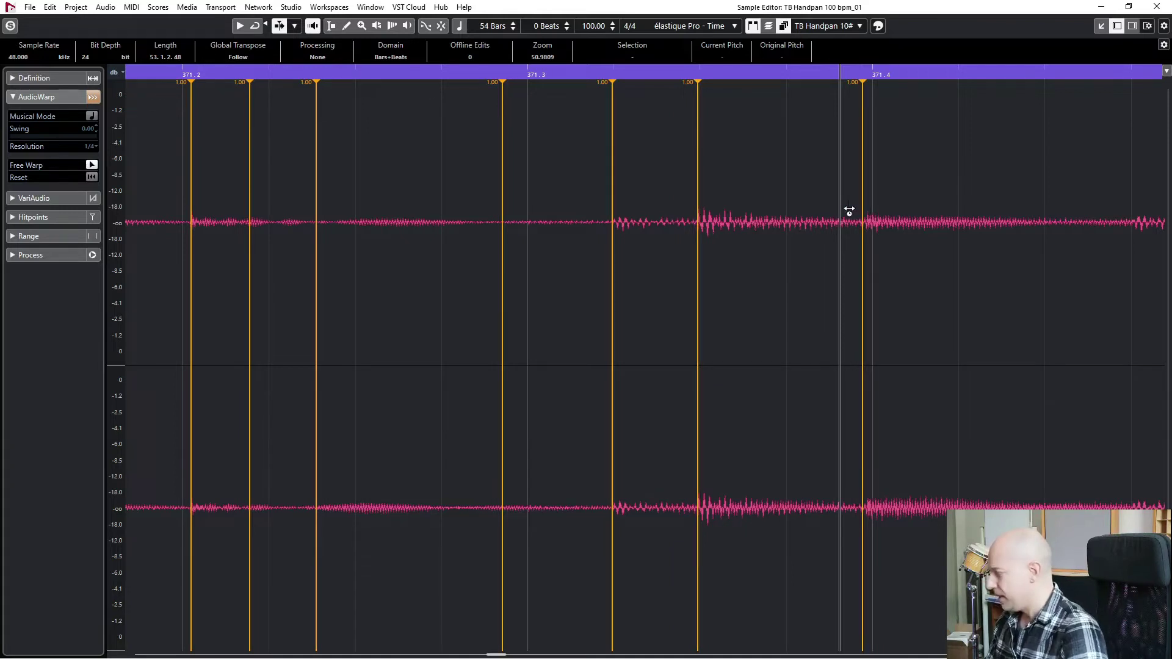
scroll(849, 211, left, 5)
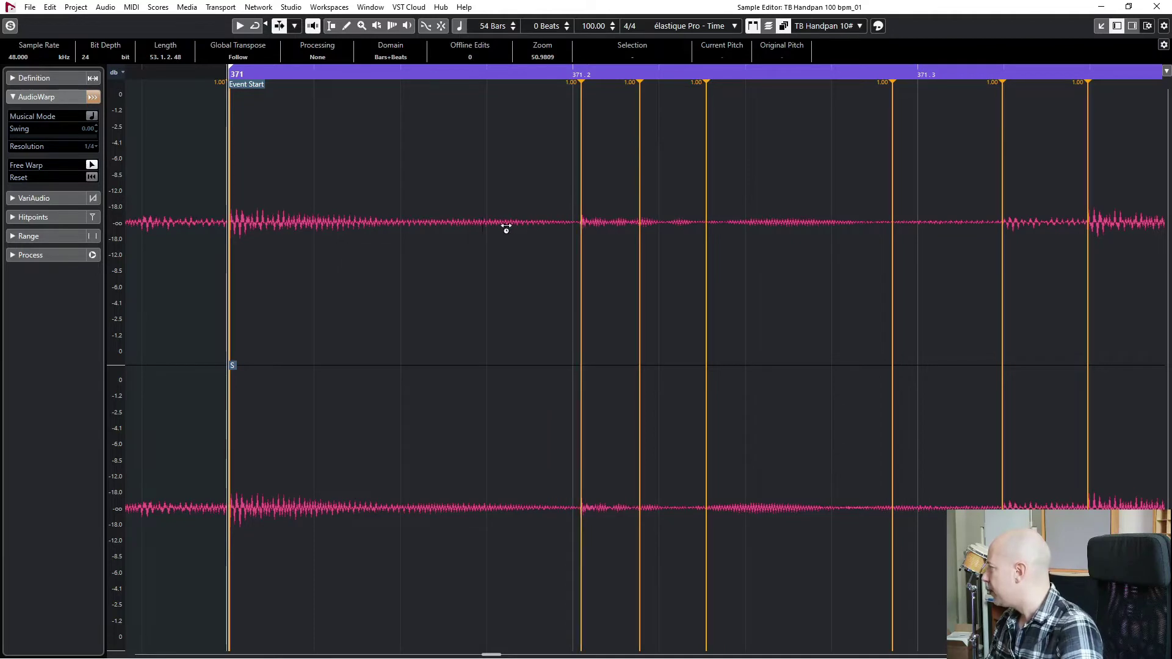
click(485, 225)
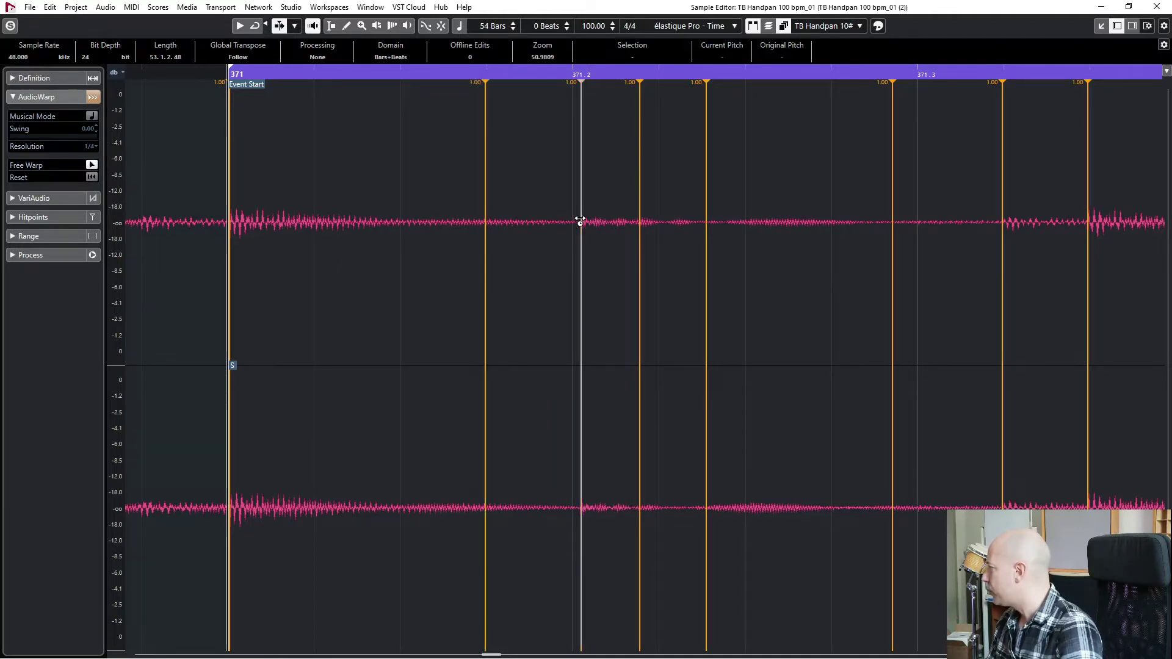
key(space)
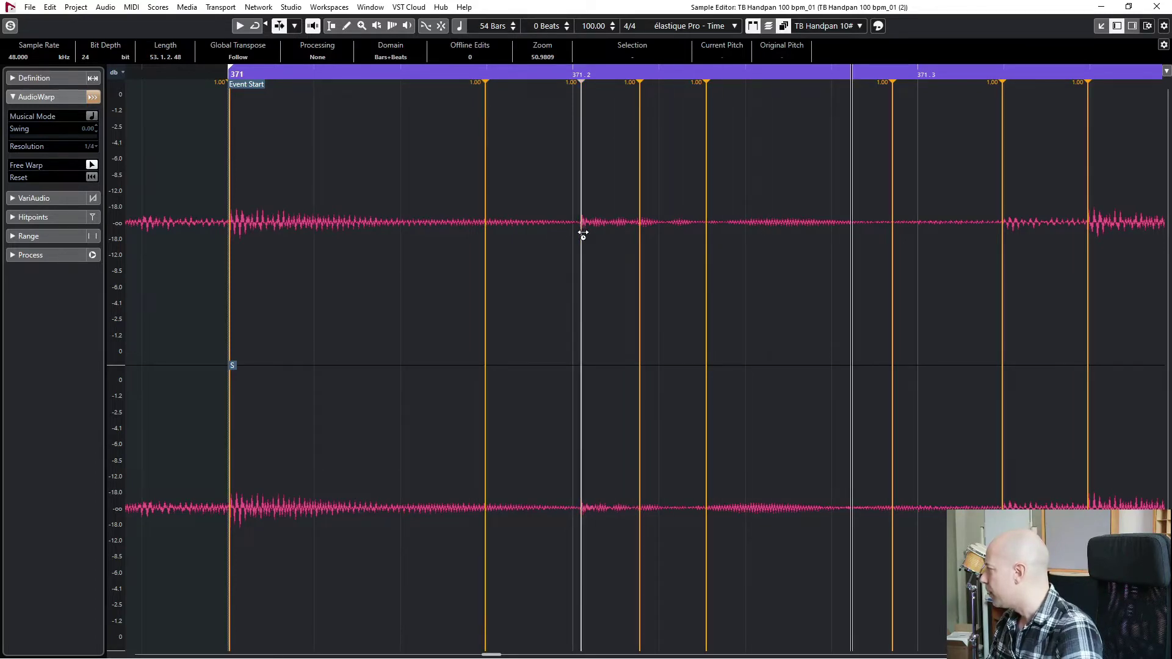
Move the warp marker on the second attack earlier to align with beat 371.2, audition the timing, and close the Sample Editor.
drag(583, 234, 570, 234)
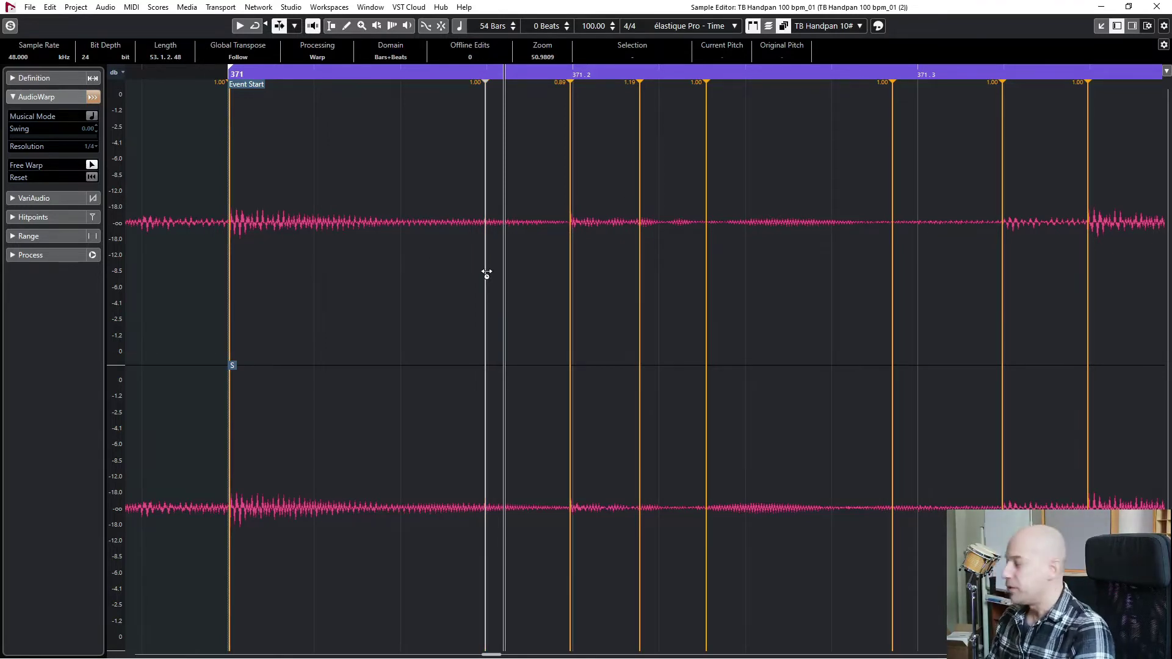
key(space)
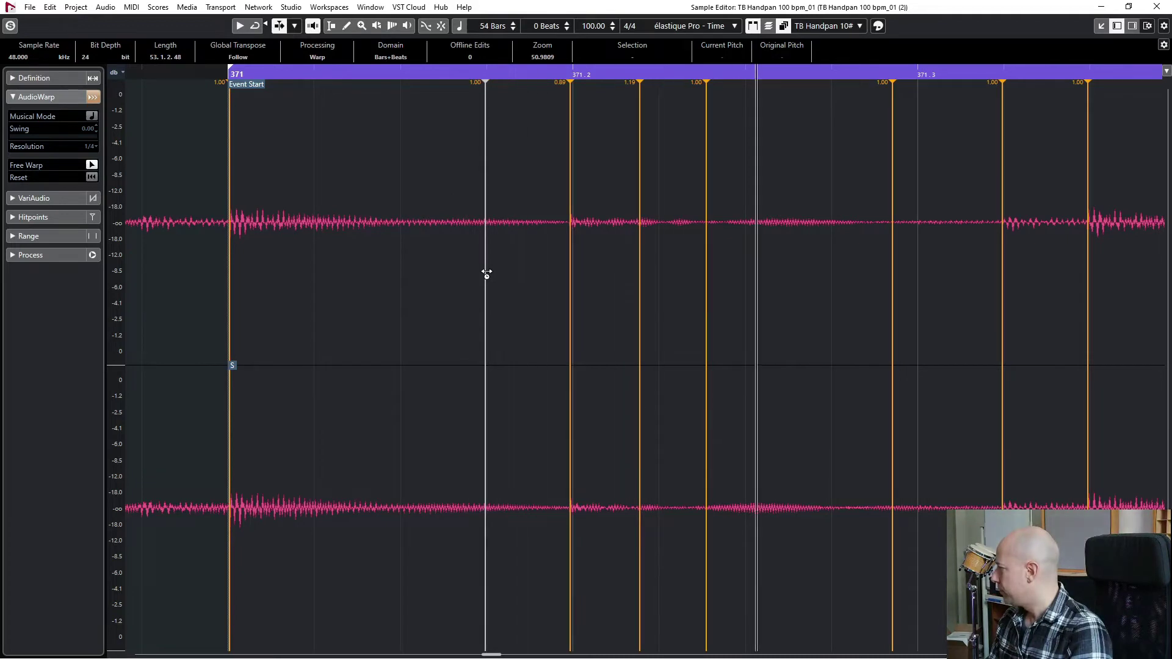
key(space)
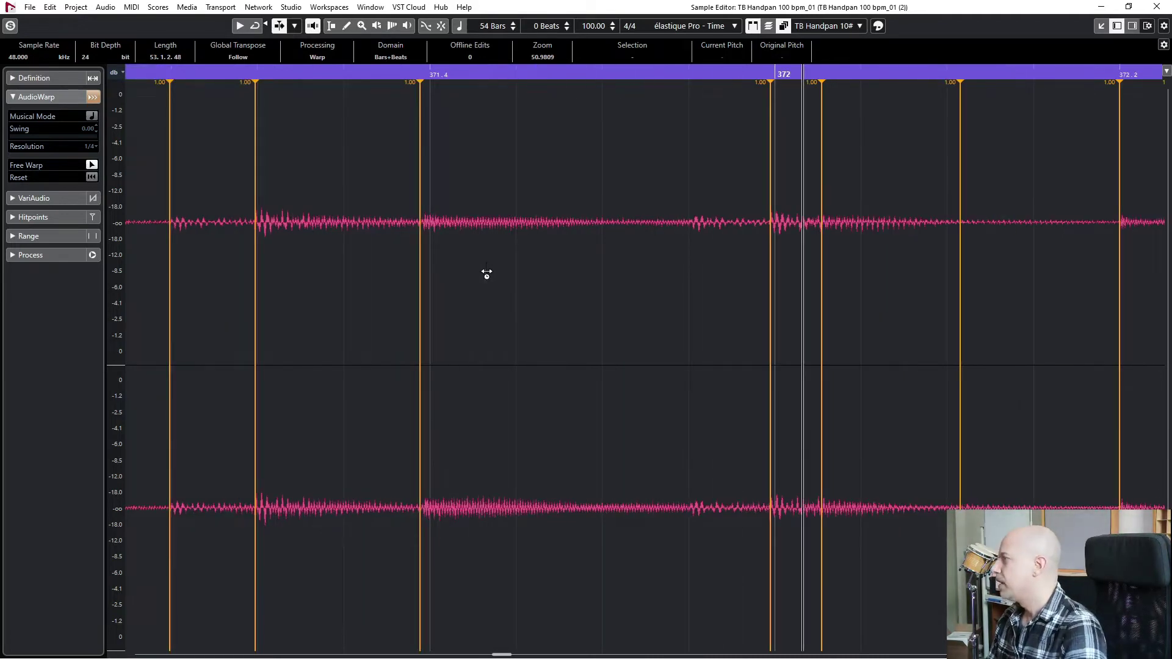
click(1157, 7)
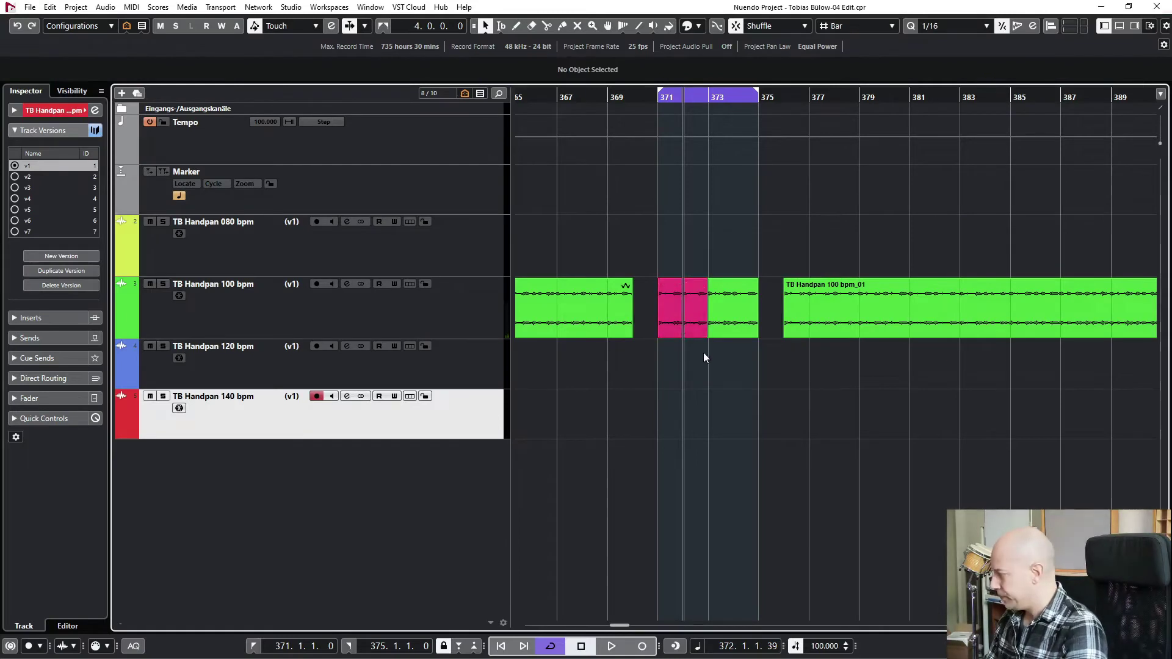
Bounce the two crossfaded loop events between bars 371 and 375 together and replace them with the result.
key(h)
key(h)
key(h)
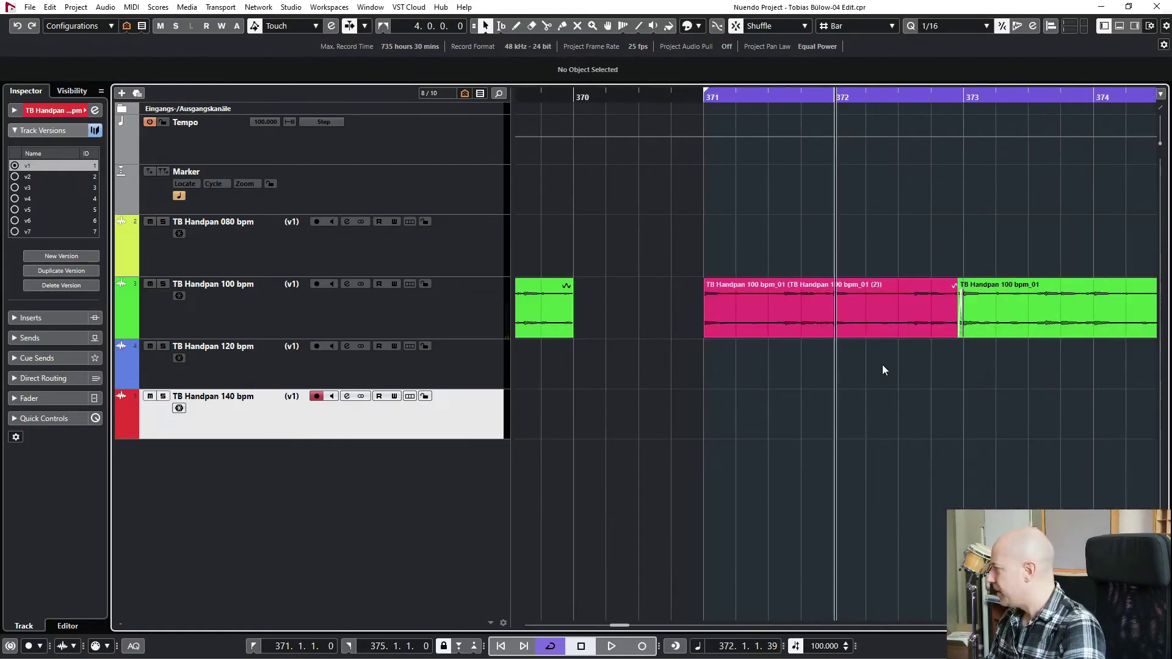
click(916, 310)
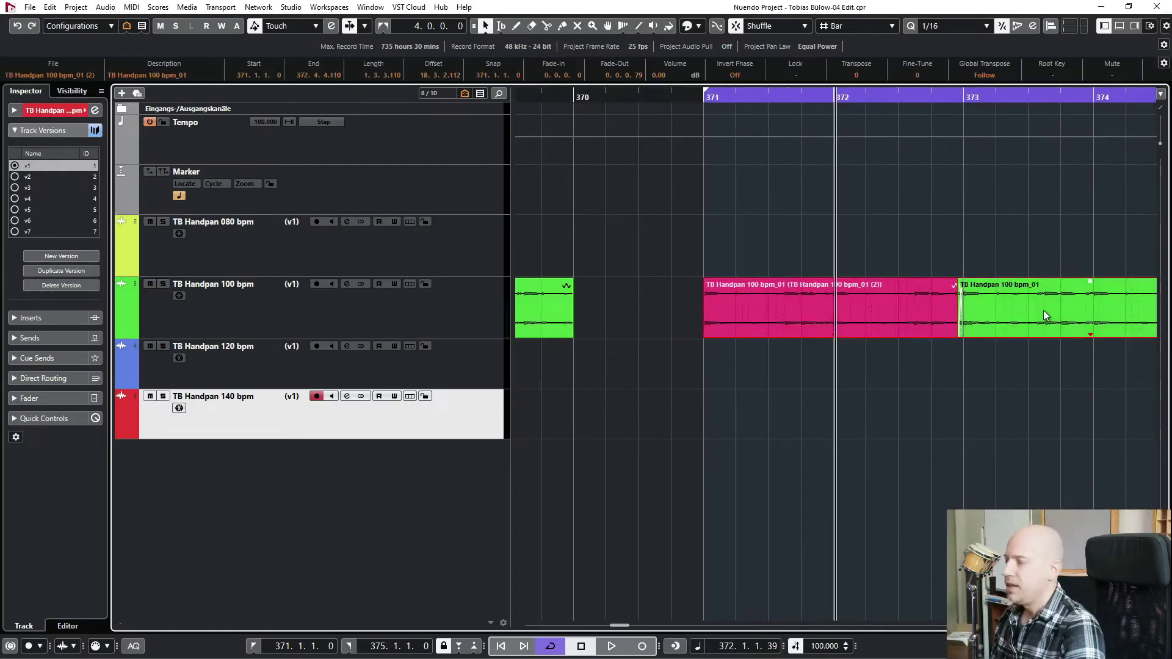
click(963, 405)
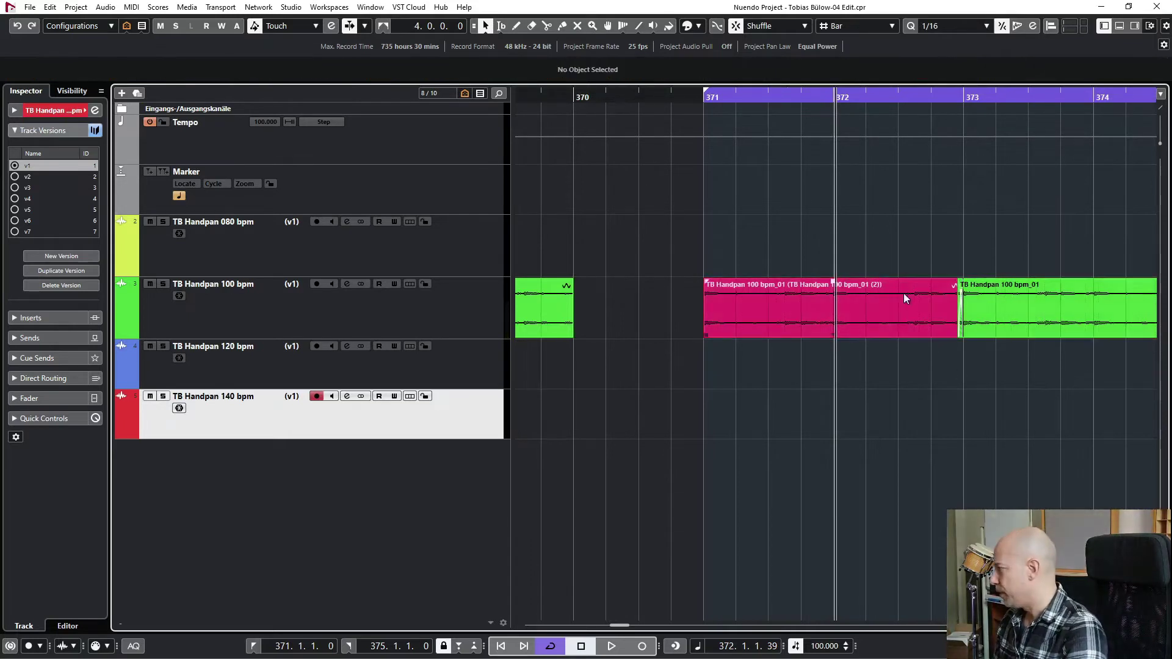
click(899, 292)
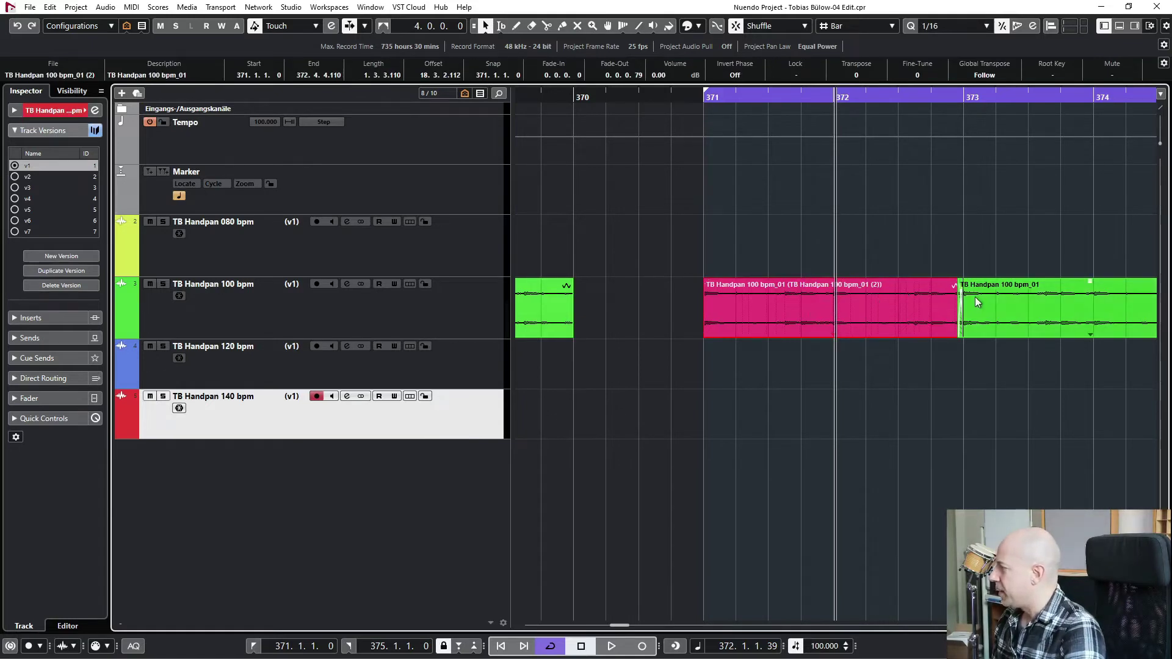
drag(860, 371, 1018, 302)
scroll(872, 366, right, 2)
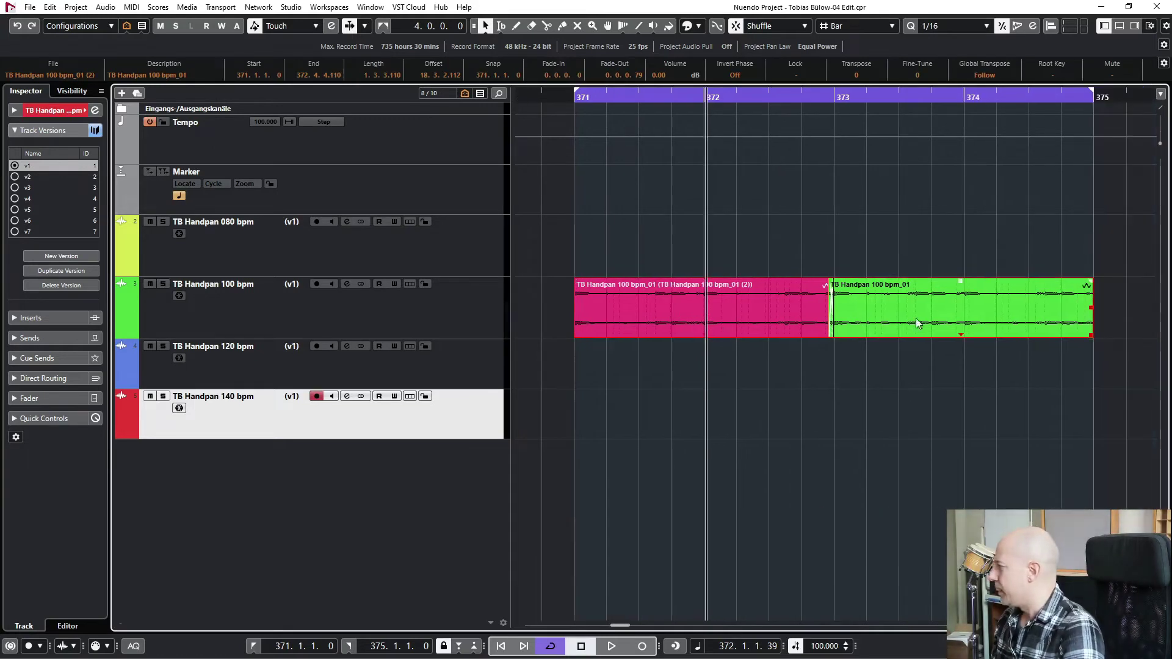
right_click(755, 303)
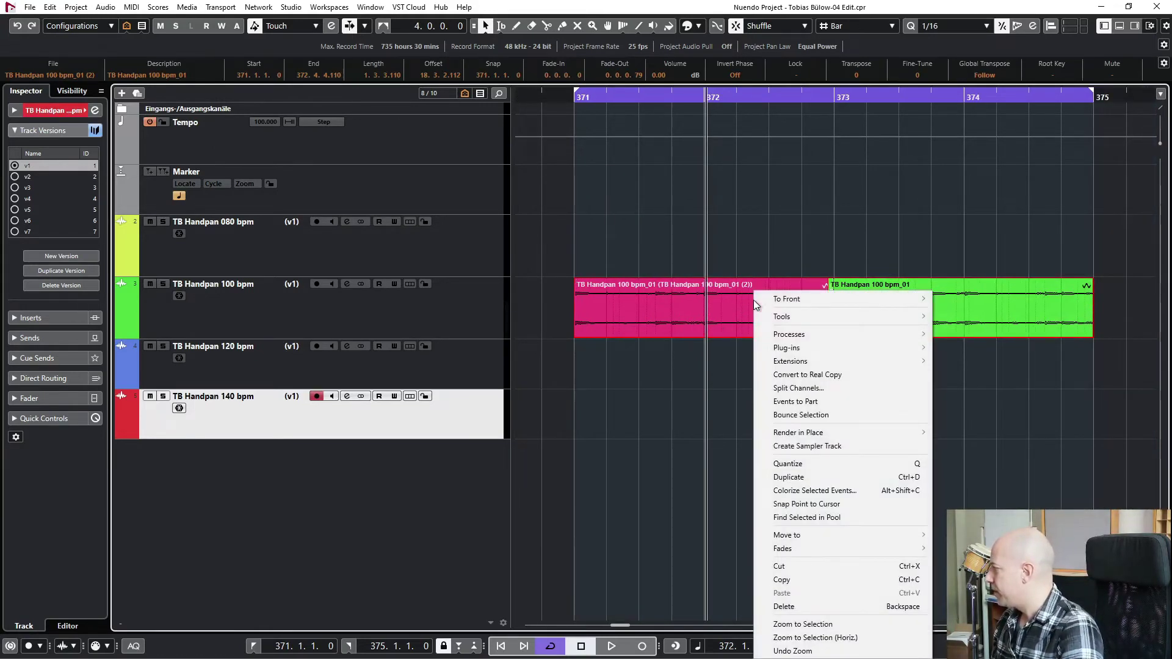
click(819, 415)
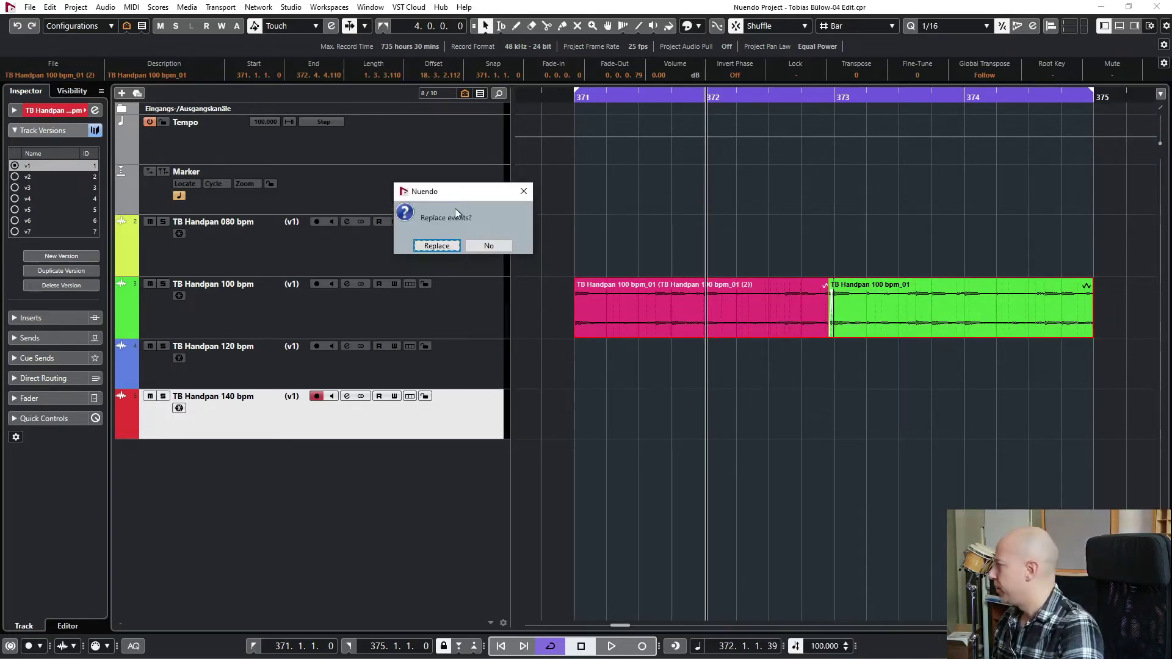
click(435, 247)
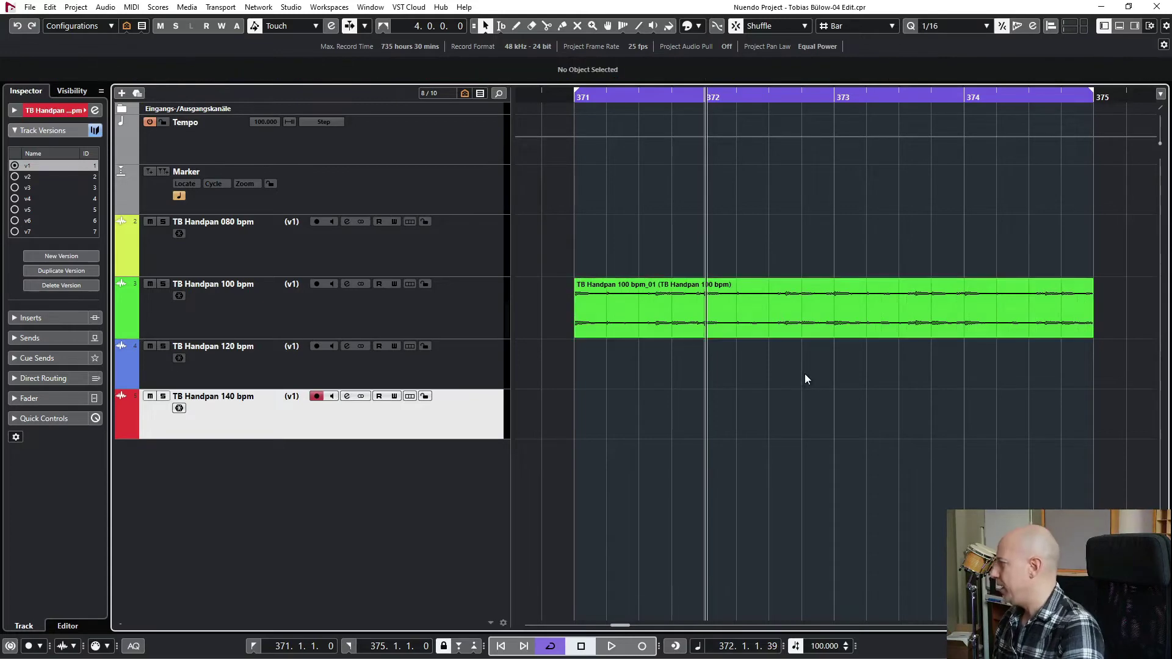
Play the bounced loop from bar 371 and listen to it in the wider arrangement.
key(space)
click(854, 298)
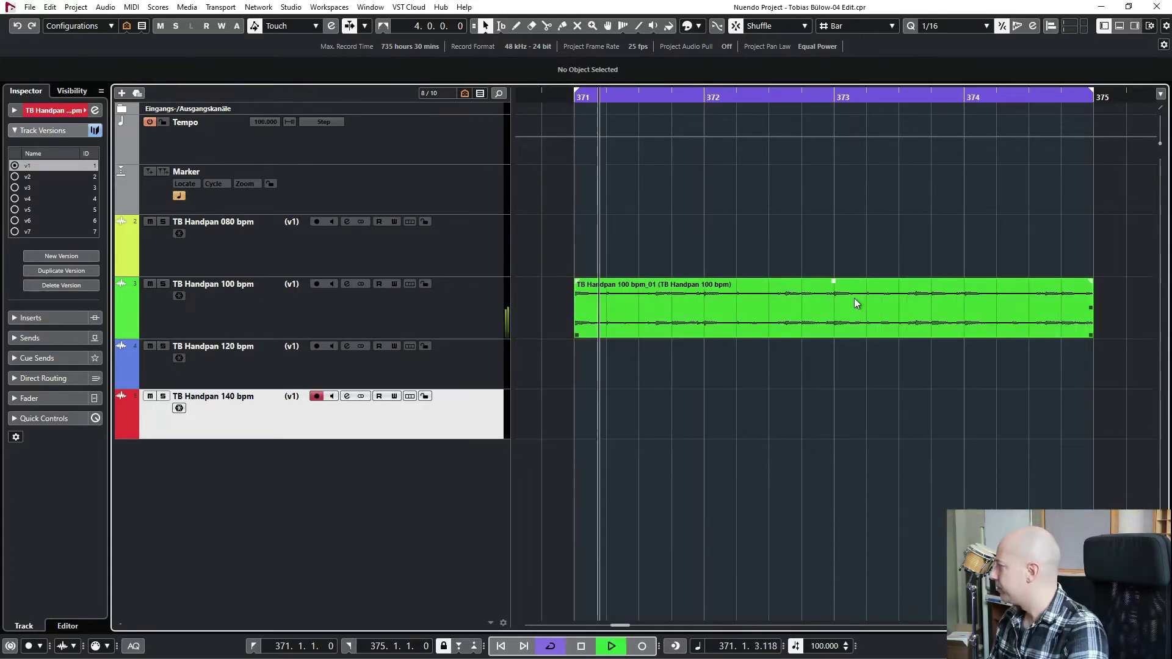
key(g)
key(g)
key(g)
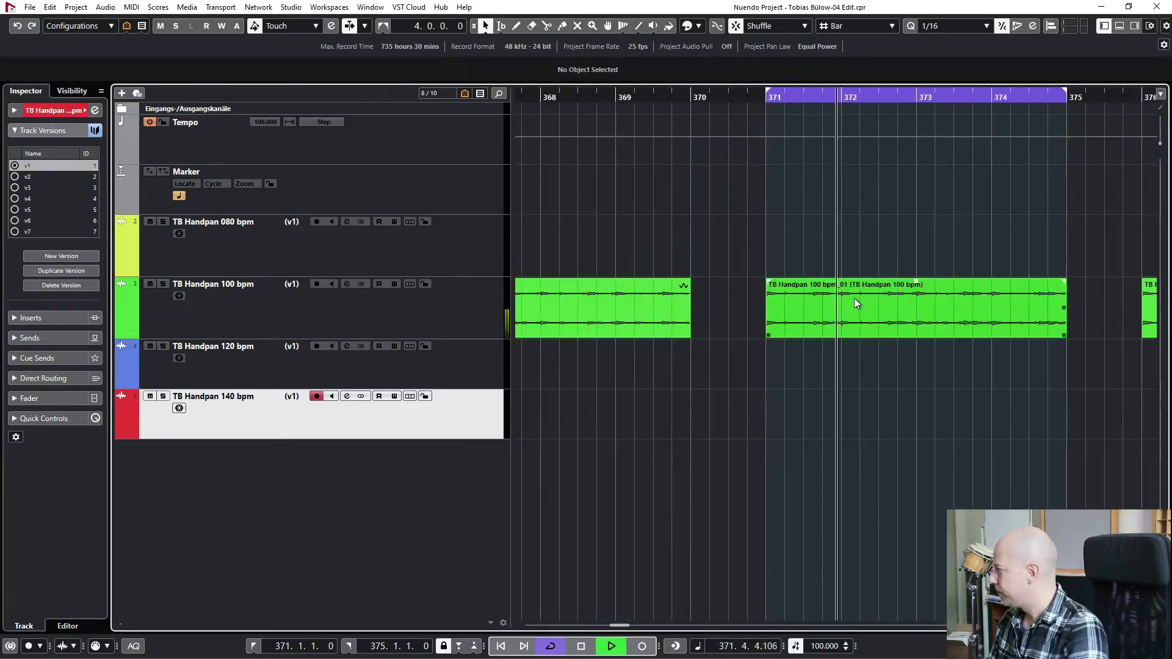
key(g)
click(877, 392)
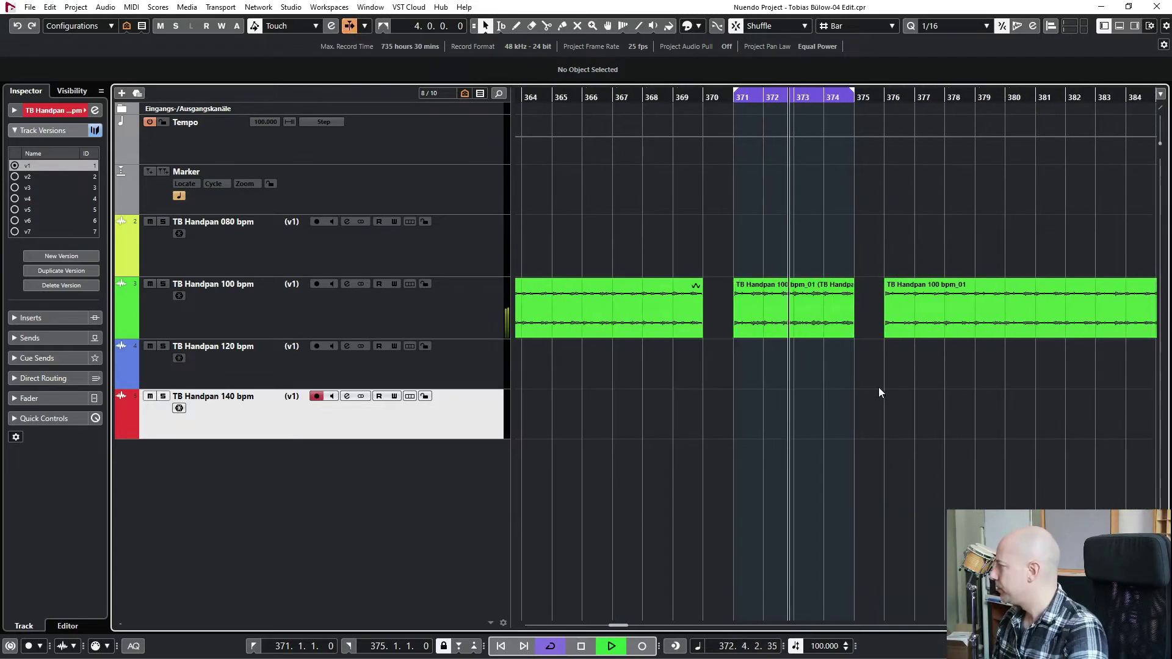
scroll(879, 390, right, 2)
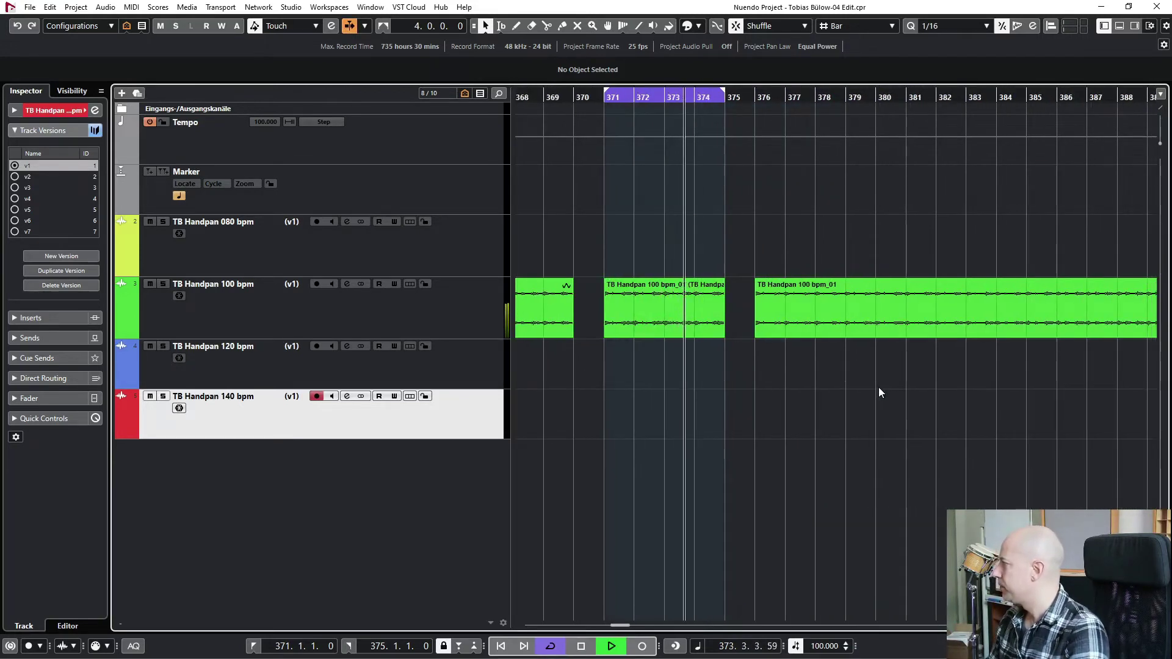
Stop playback and give the bounced loop event a fade-out and a fade-in of 0.0.0.1 each.
click(675, 321)
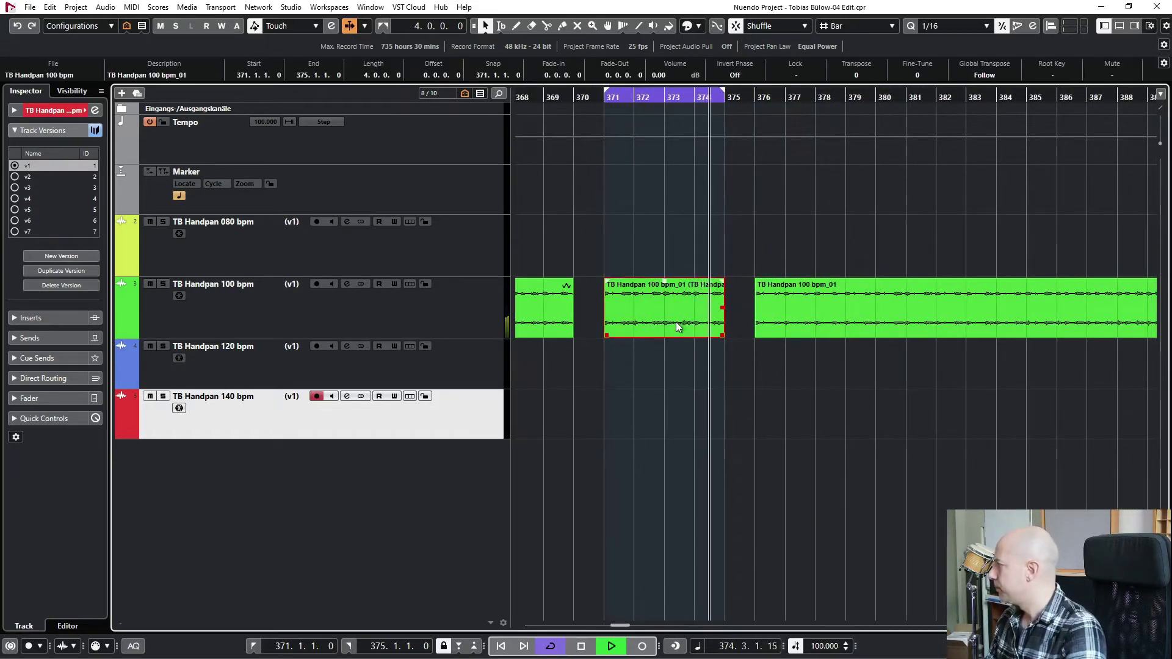
key(space)
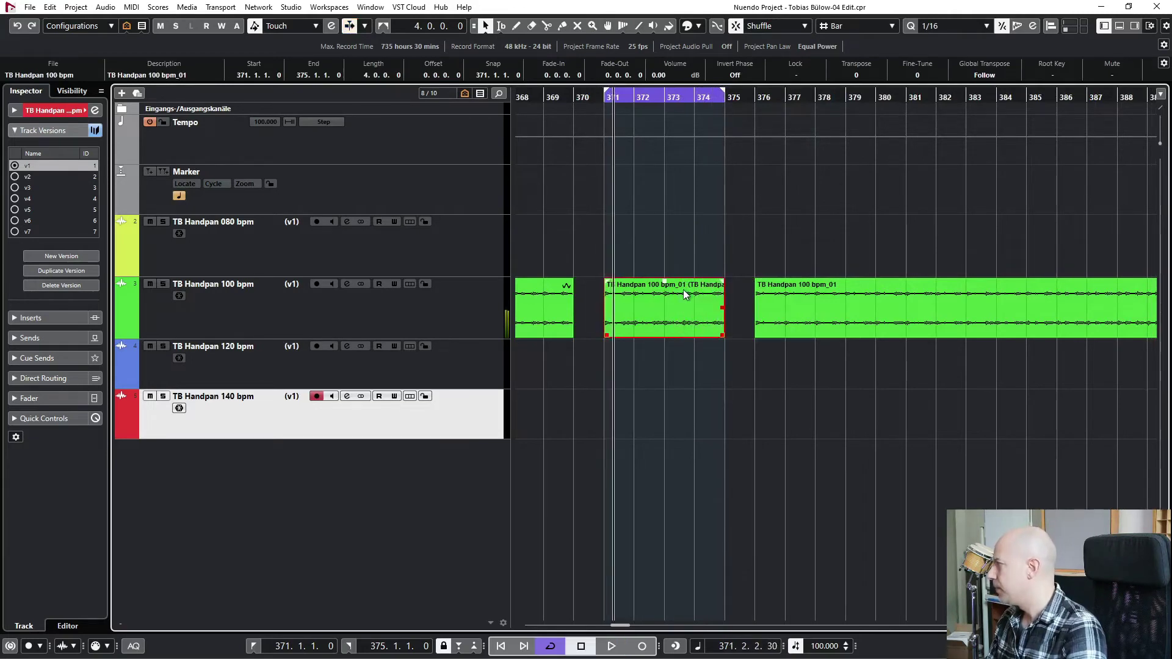
text(1)
key(Return)
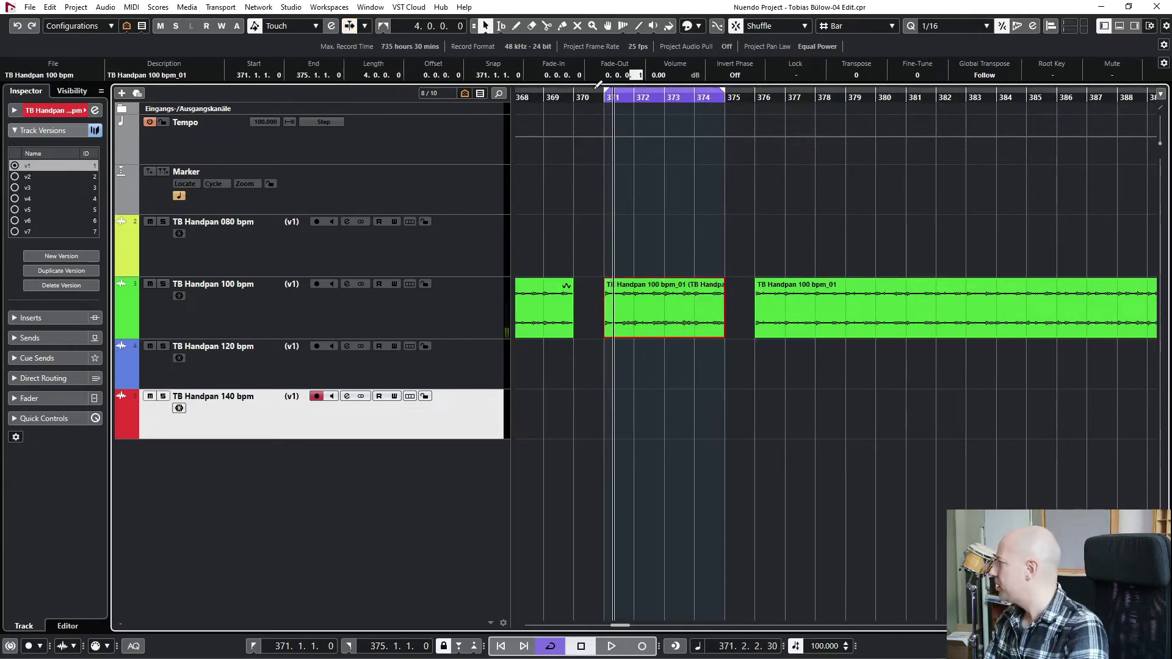
click(574, 75)
key(Return)
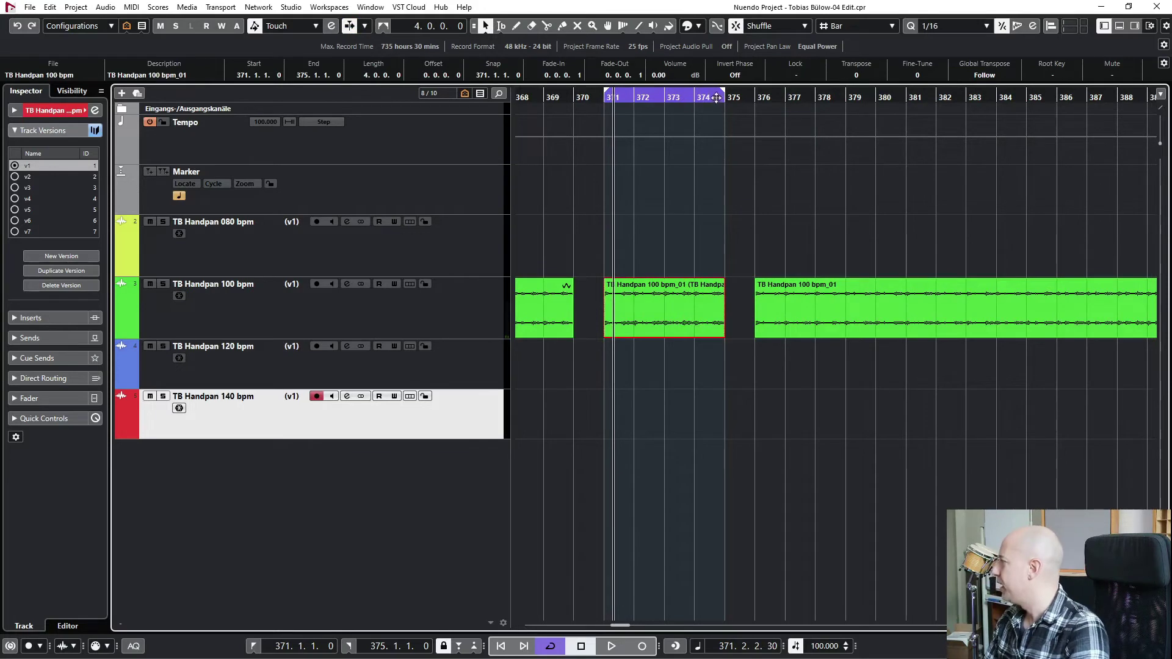
Play from around bar 374 across the cycle boundary to check how the faded loop repeats.
click(711, 96)
click(697, 98)
key(space)
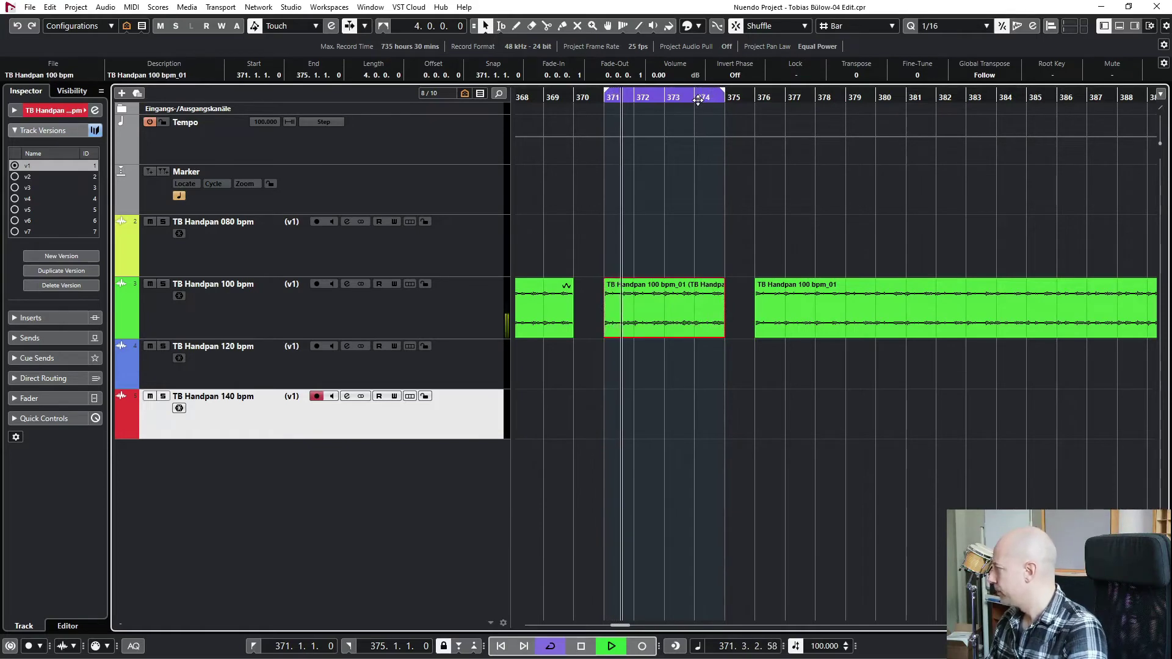
key(space)
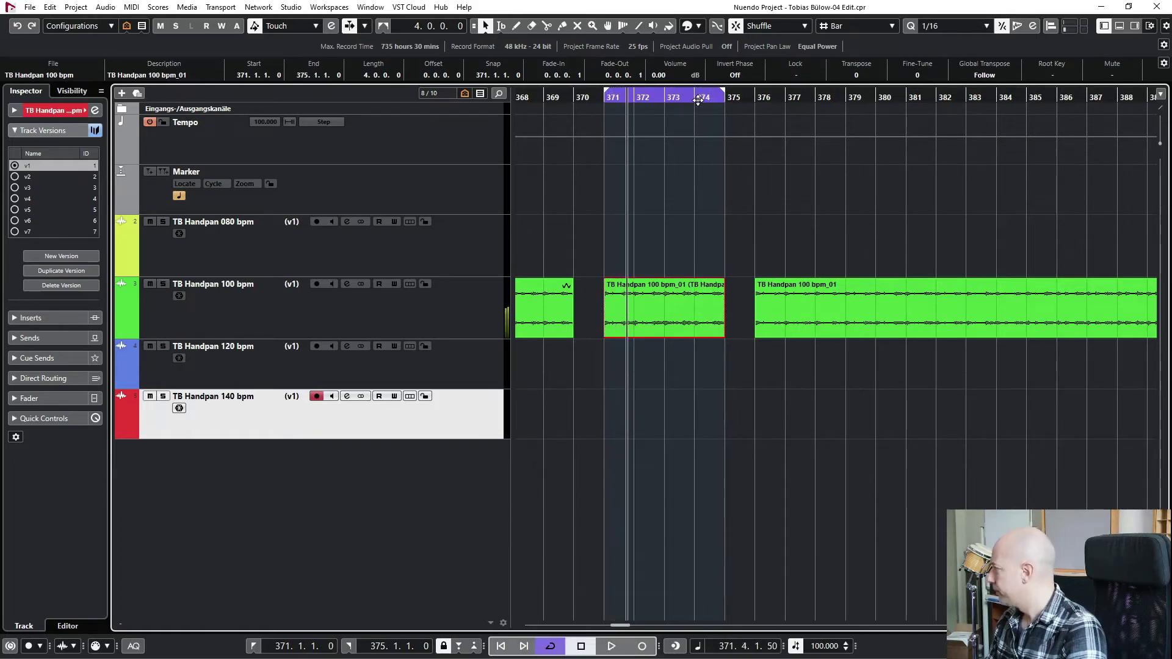
Add a cycle marker on the Marker track spanning the loop from bar 371 to 375.
click(449, 207)
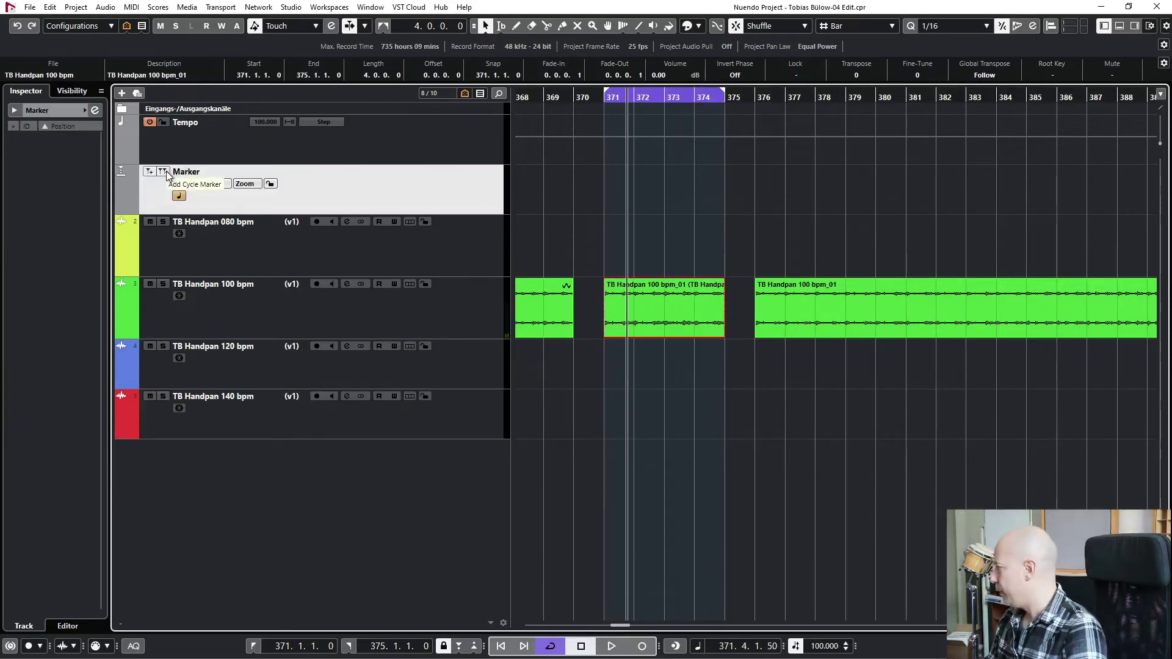
click(166, 173)
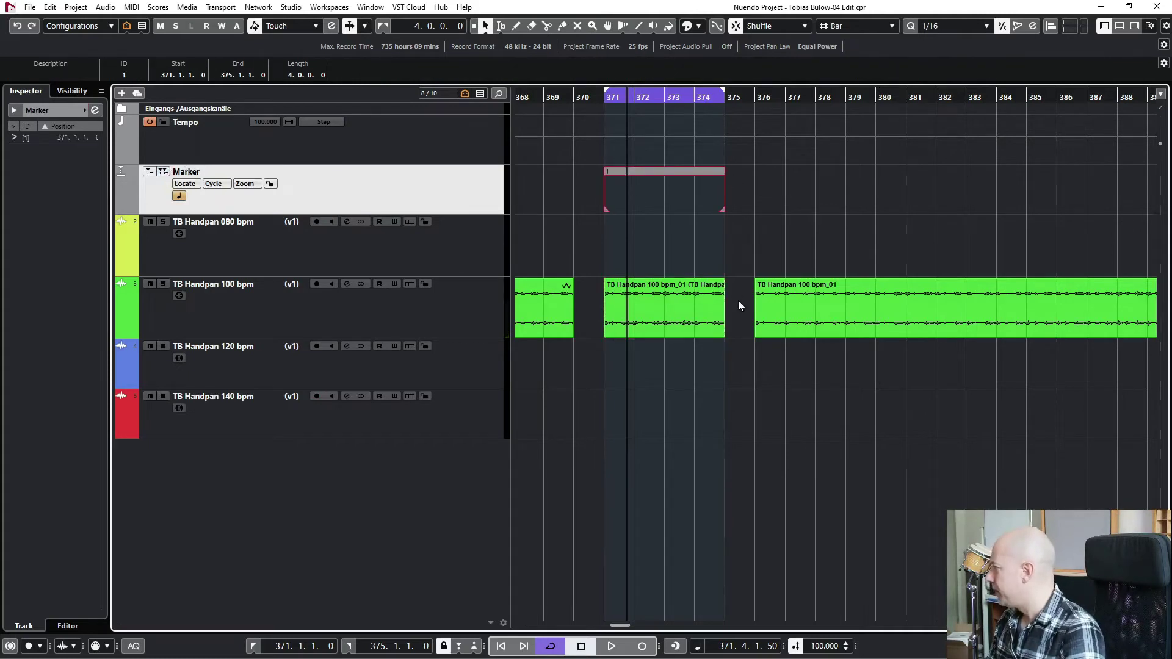
click(841, 239)
Change the snap type from Shuffle to Grid and split the following handpan event at bar 380.
key(3)
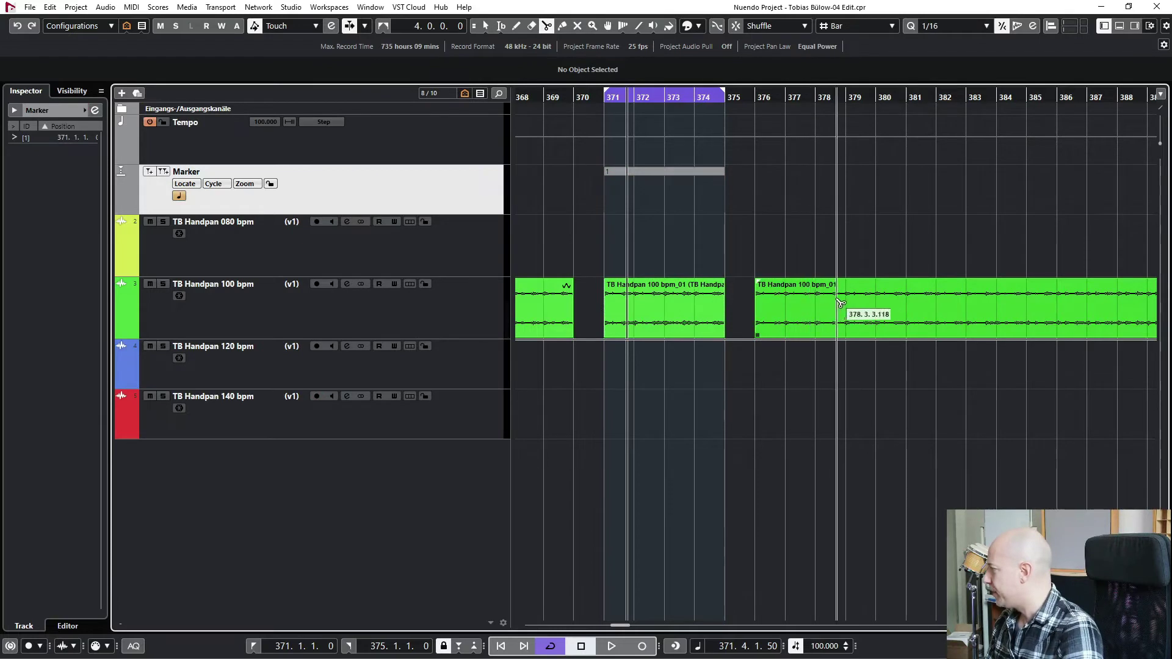
click(773, 25)
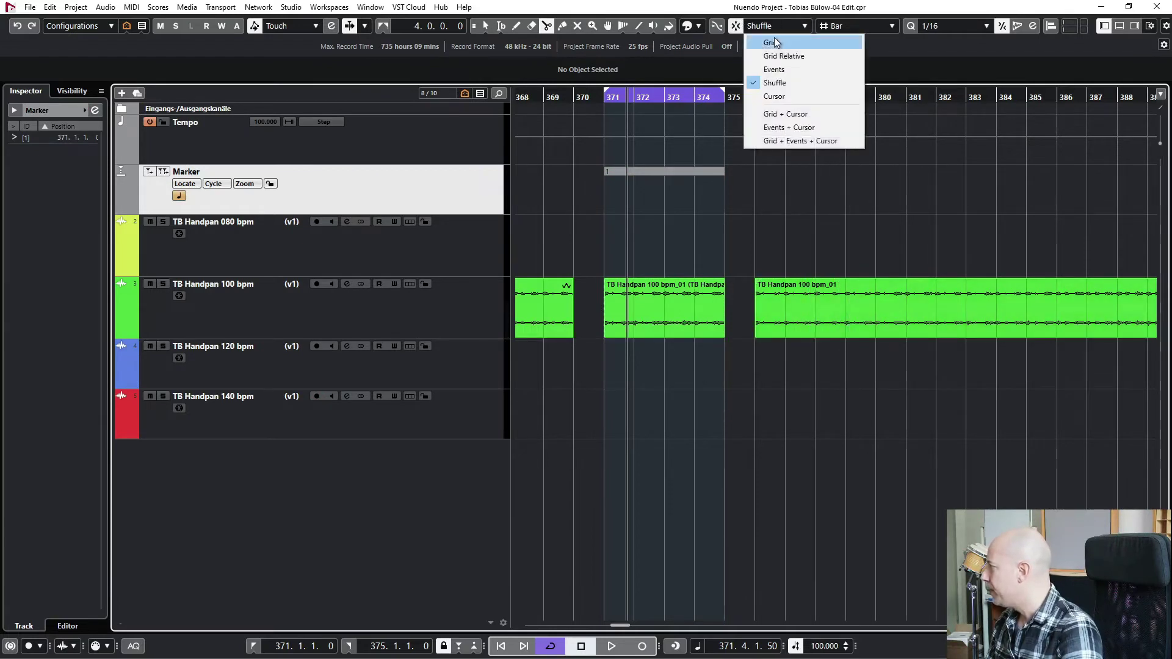
click(773, 41)
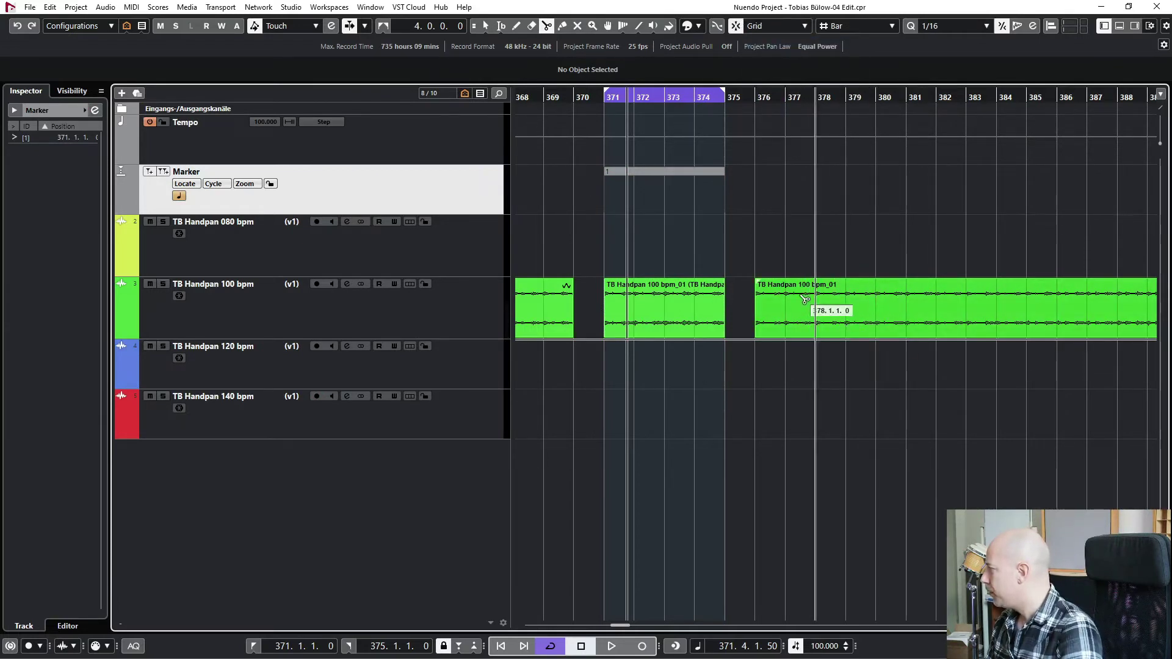
click(875, 306)
key(1)
Set the locators around the four-bar event from bar 376 to 380 and add a cycle marker for it.
click(847, 305)
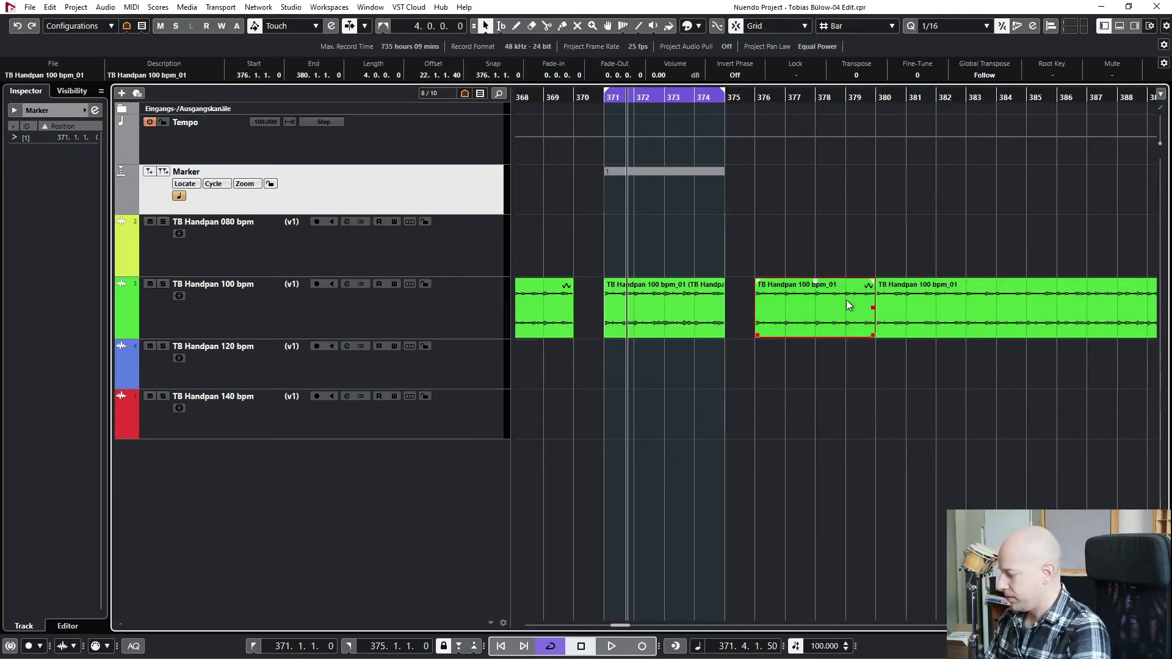
key(p)
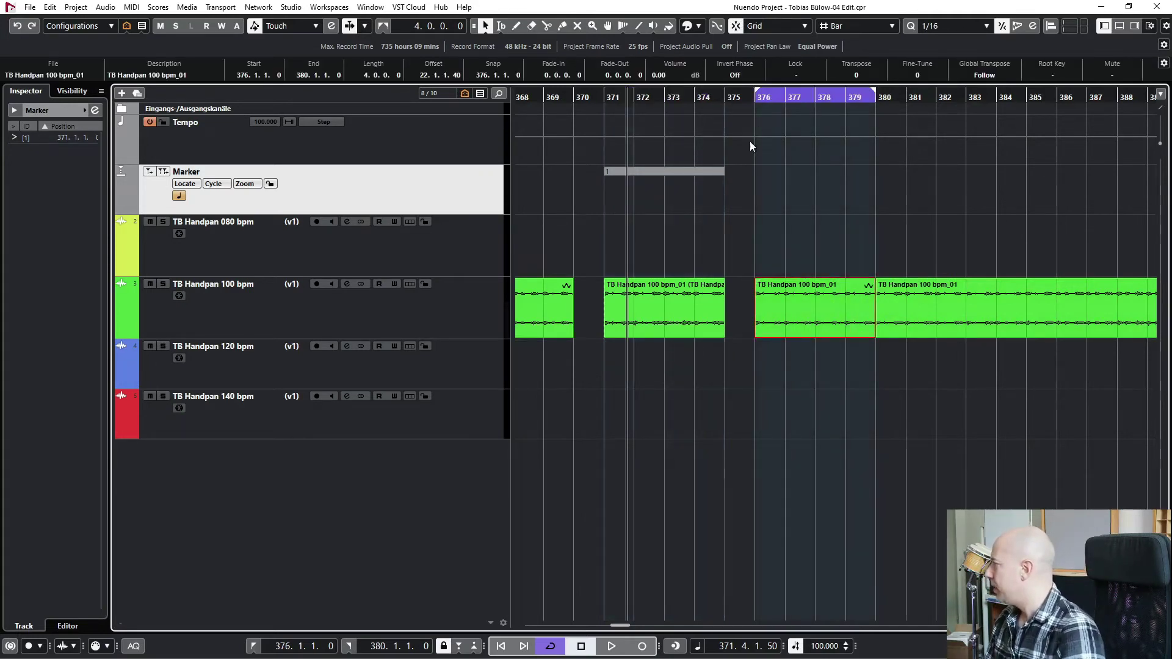
key(l)
click(165, 177)
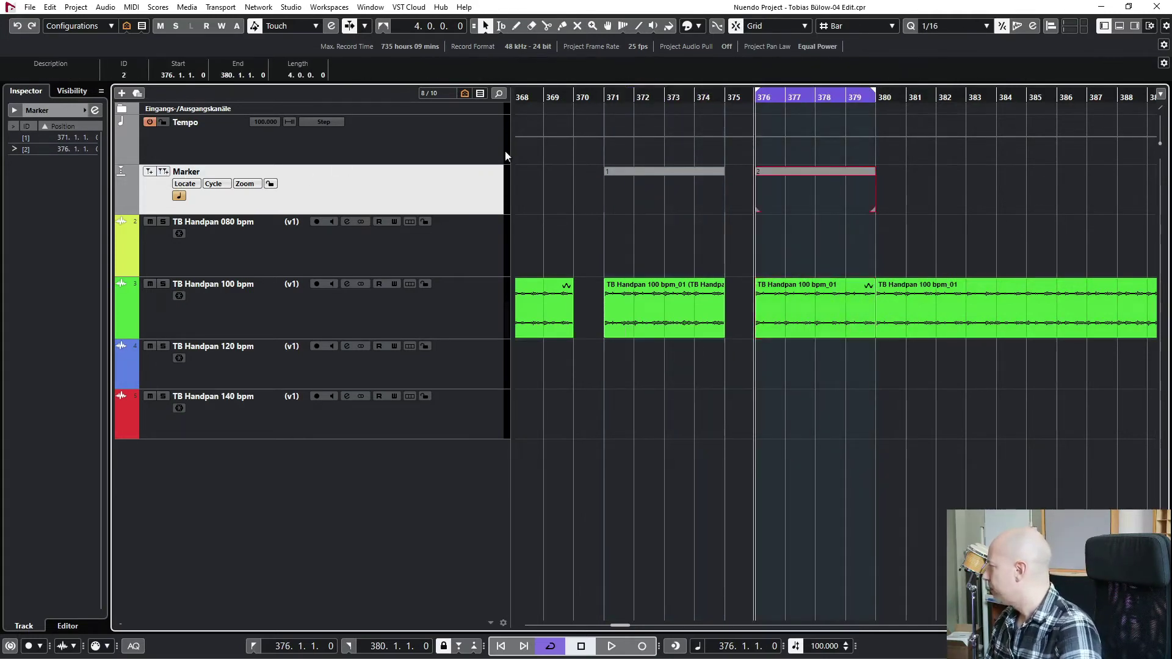
Name the cycle marker at bars 371 to 375 Handpan_100_bpm_Elephant_A and copy that name.
click(624, 171)
click(79, 73)
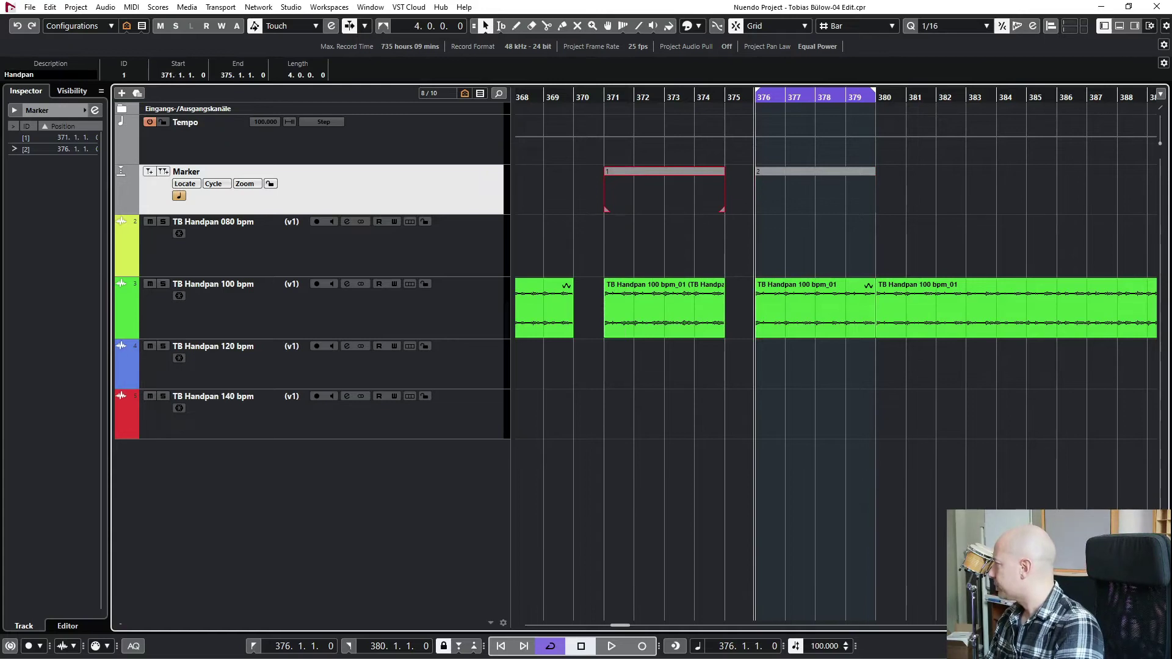
text(Handpan)
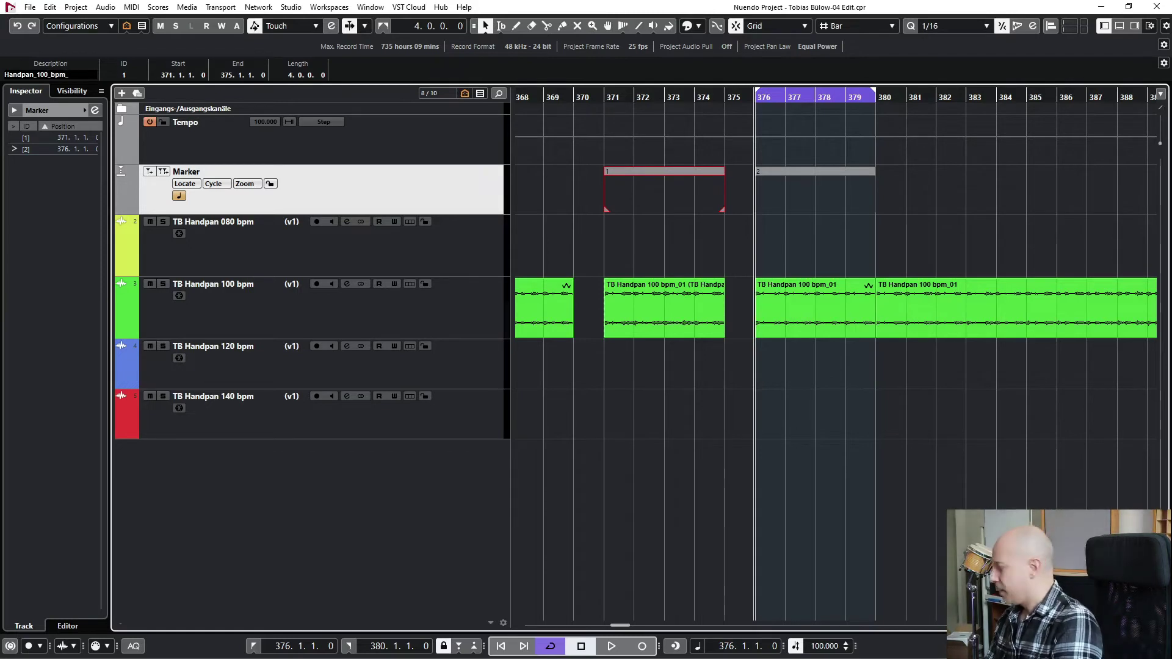
key(Escape)
text(Elep)
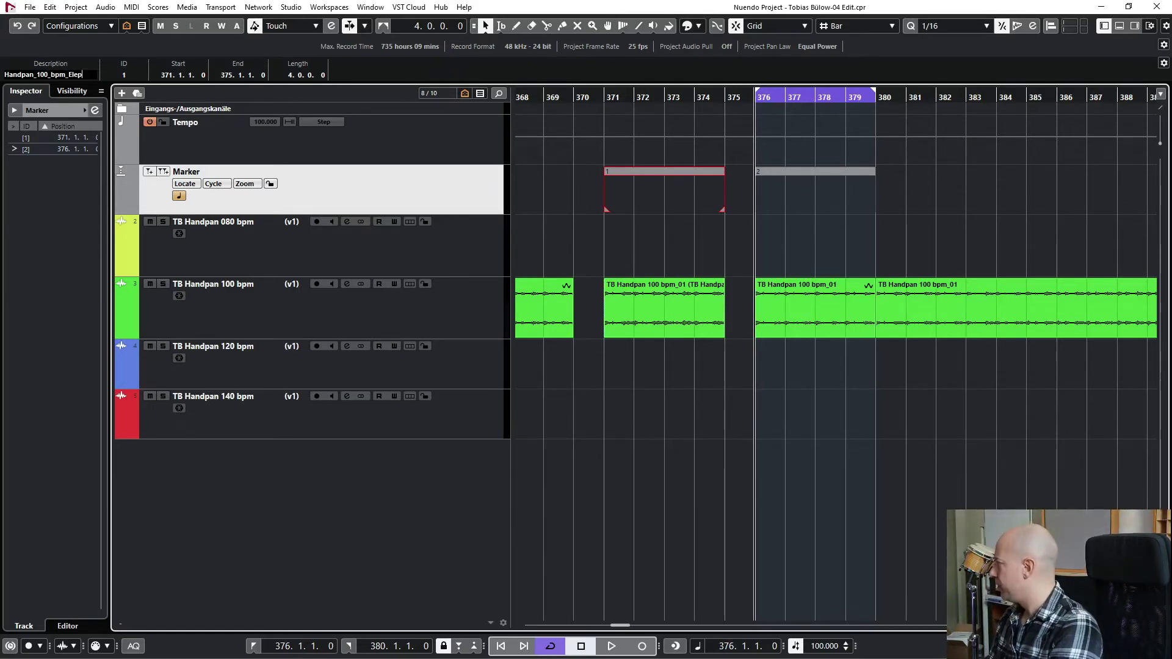
text(hant_A)
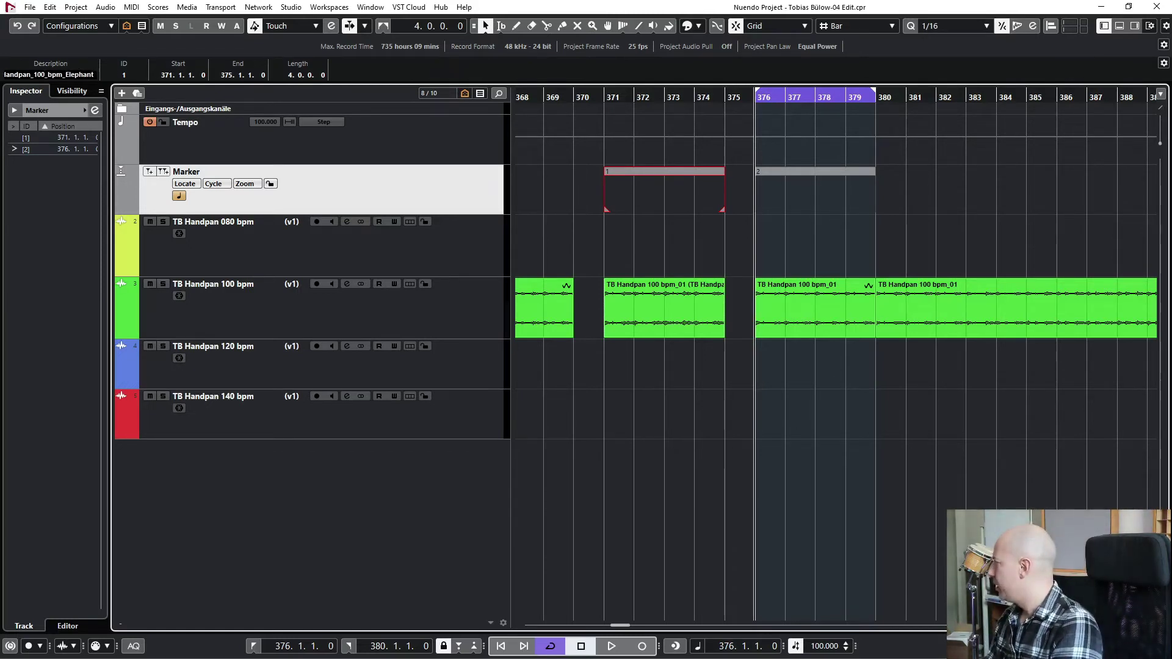
key(ctrl+a)
key(ctrl+c)
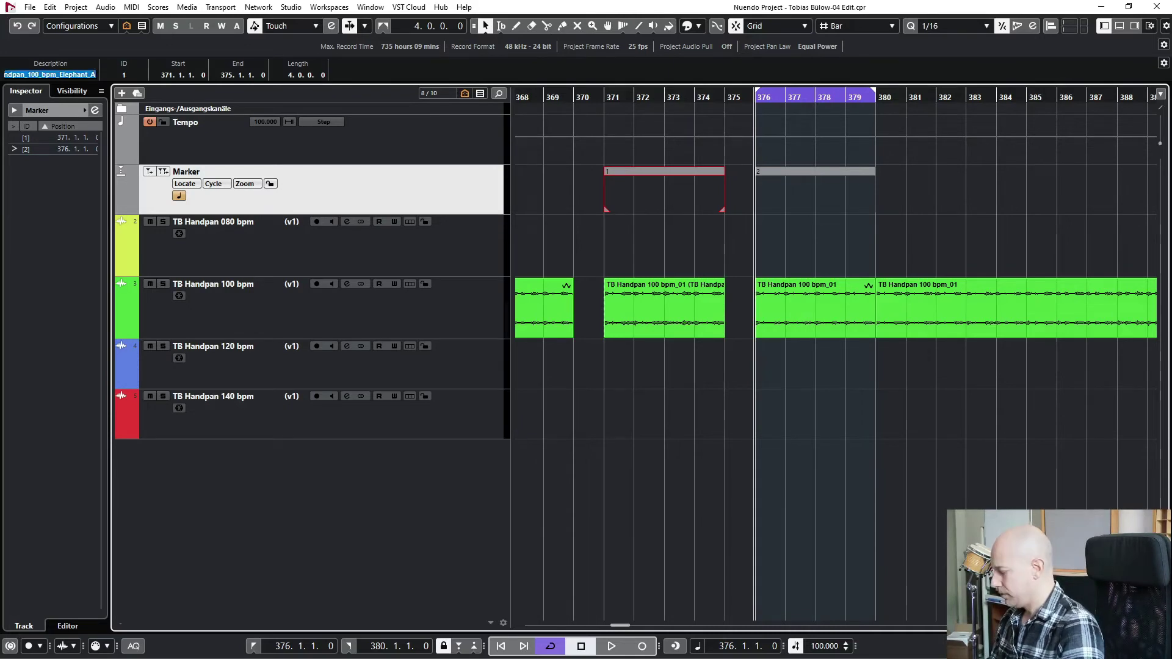
Name the cycle marker at bars 376 to 380 Handpan_100_bpm_Elephant_B, reusing the copied name with a changed letter.
click(799, 171)
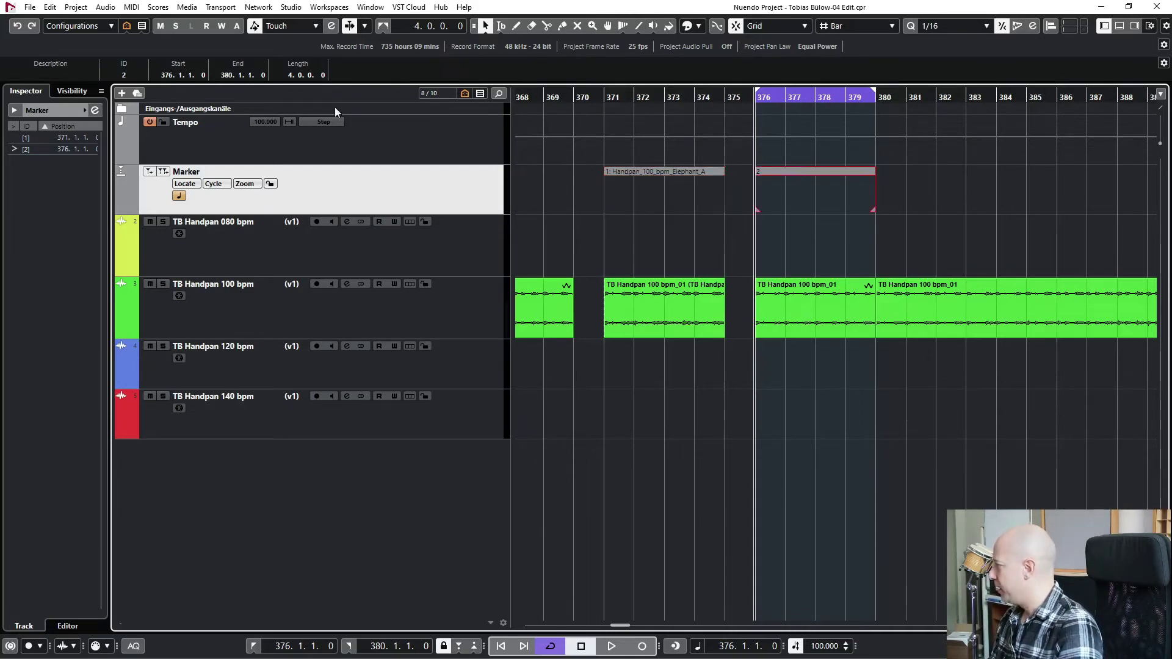
click(58, 74)
key(ctrl+v)
key(BackSpace)
text(B)
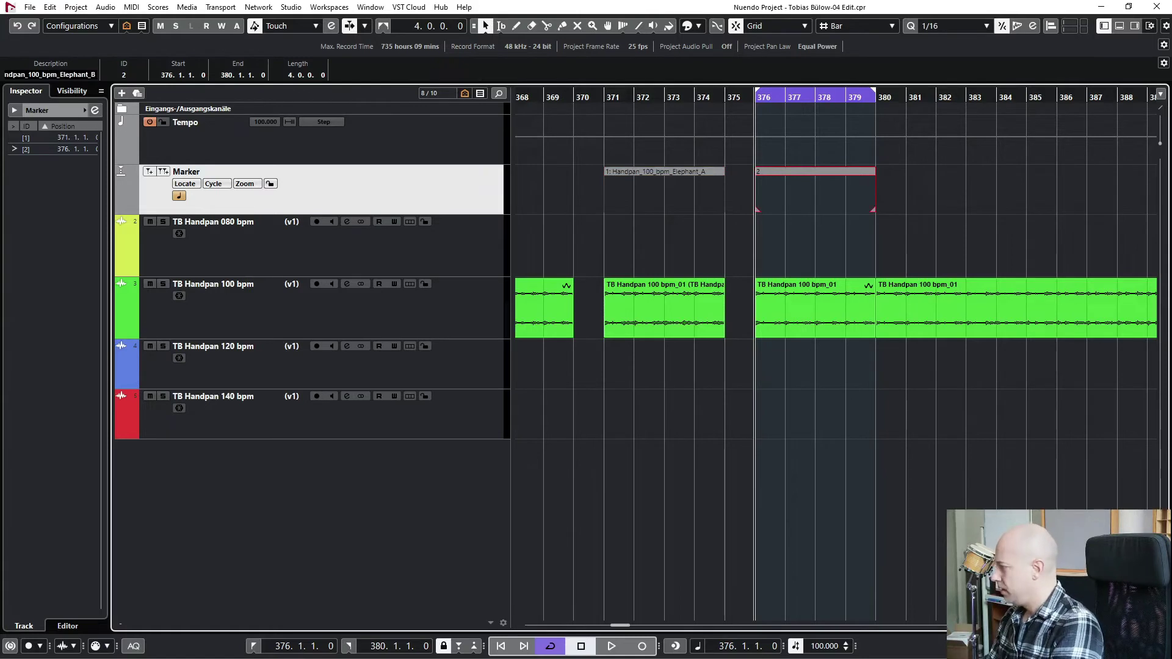
key(Return)
click(997, 251)
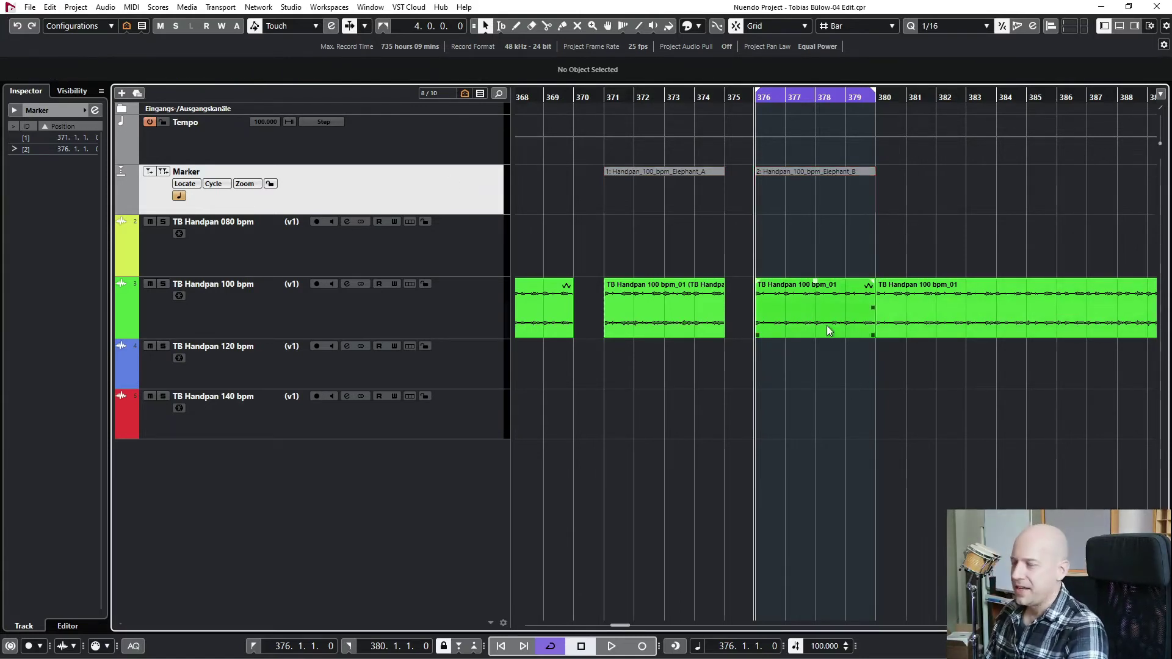
Play the Elephant_A cycle and switch to the Elephant_B cycle during playback to compare the two loops.
click(694, 170)
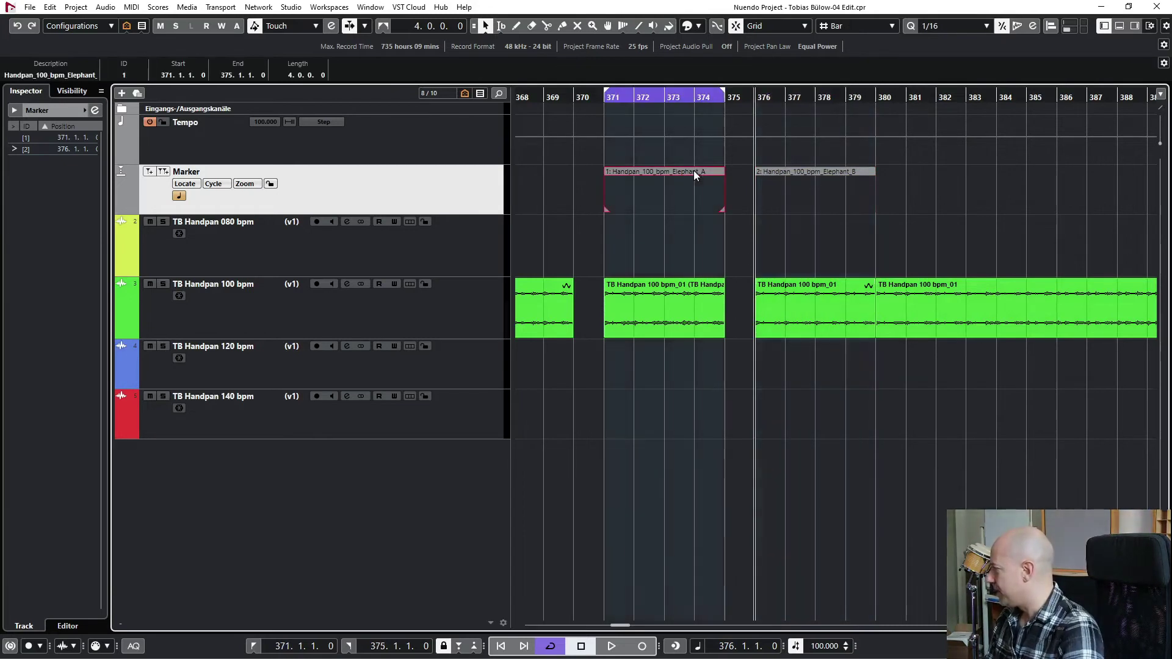
key(space)
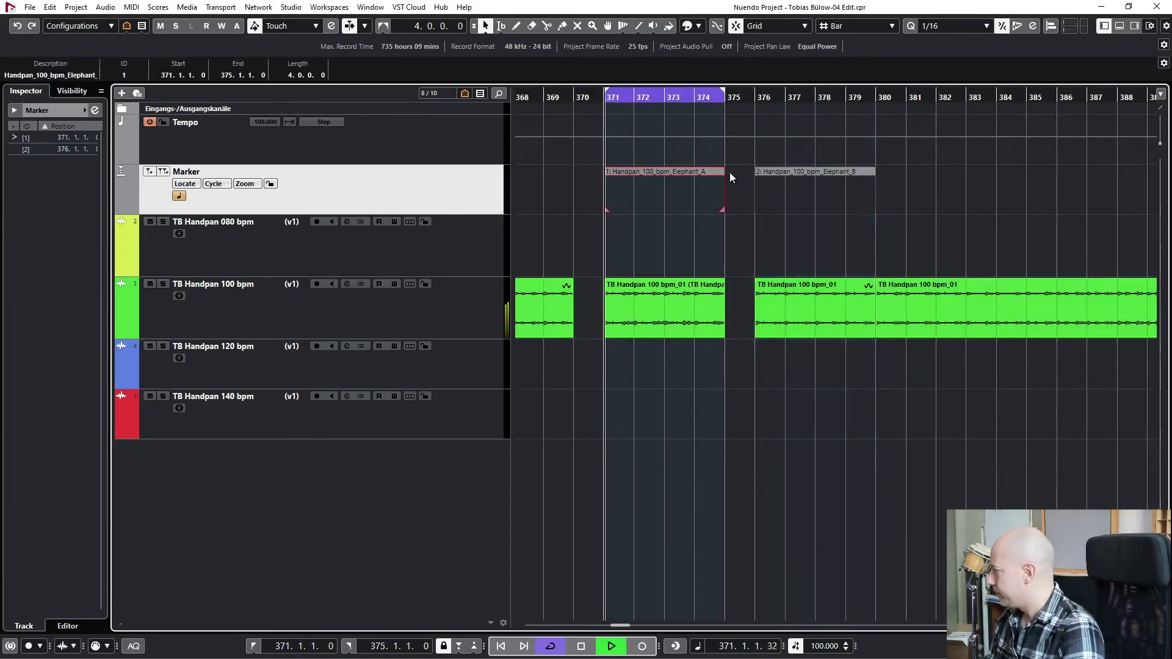
click(819, 170)
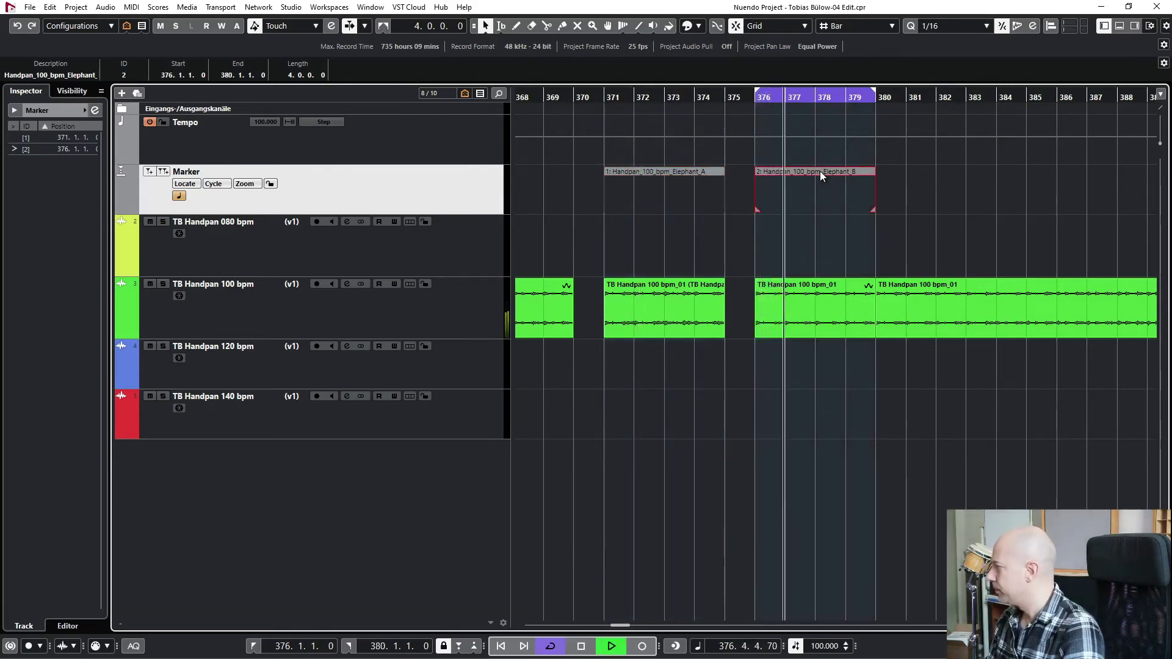
key(space)
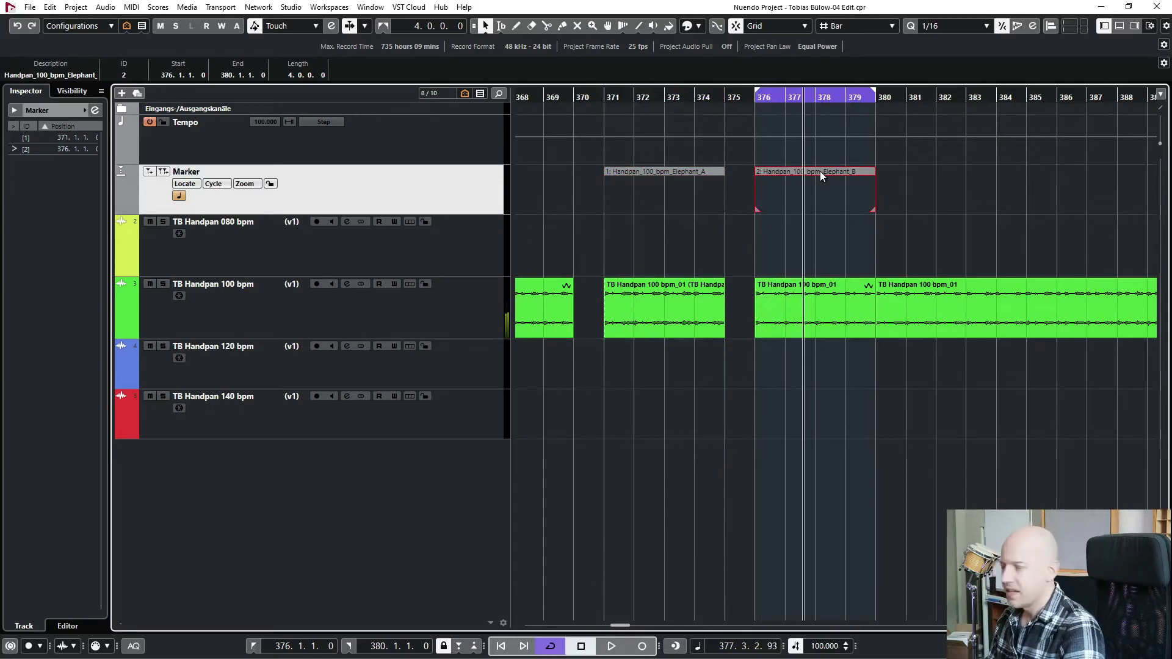
Duplicate the TB Handpan 100 bpm track and replace the copy's event at bar 371 with its event from bar 376.
click(410, 321)
right_click(451, 303)
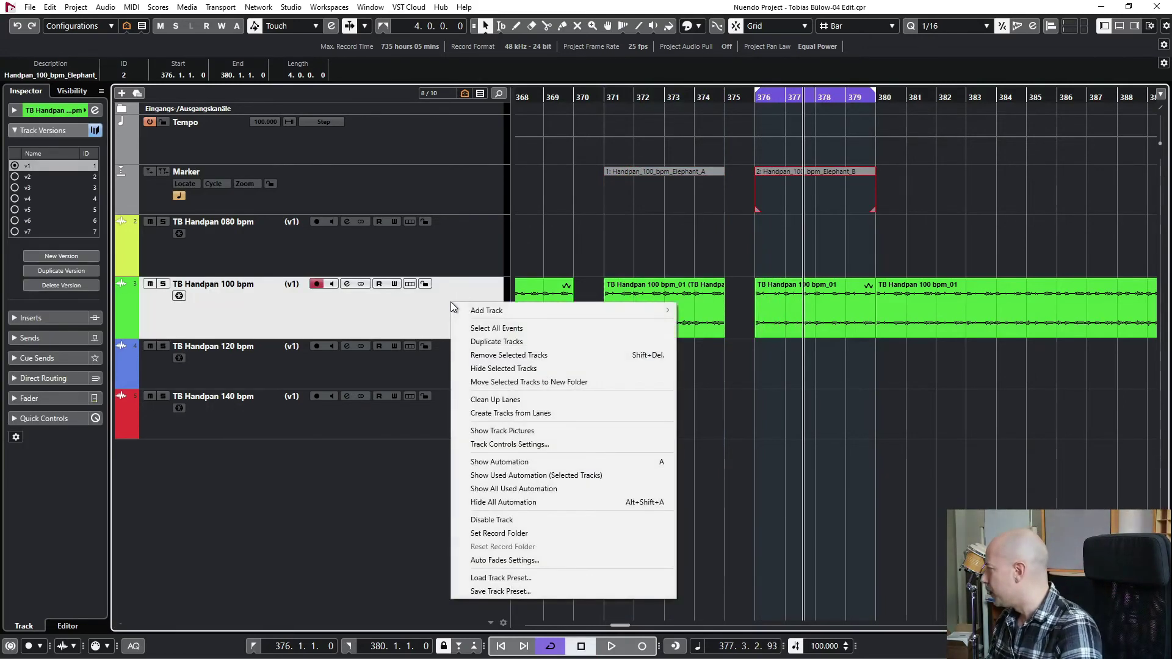
click(495, 342)
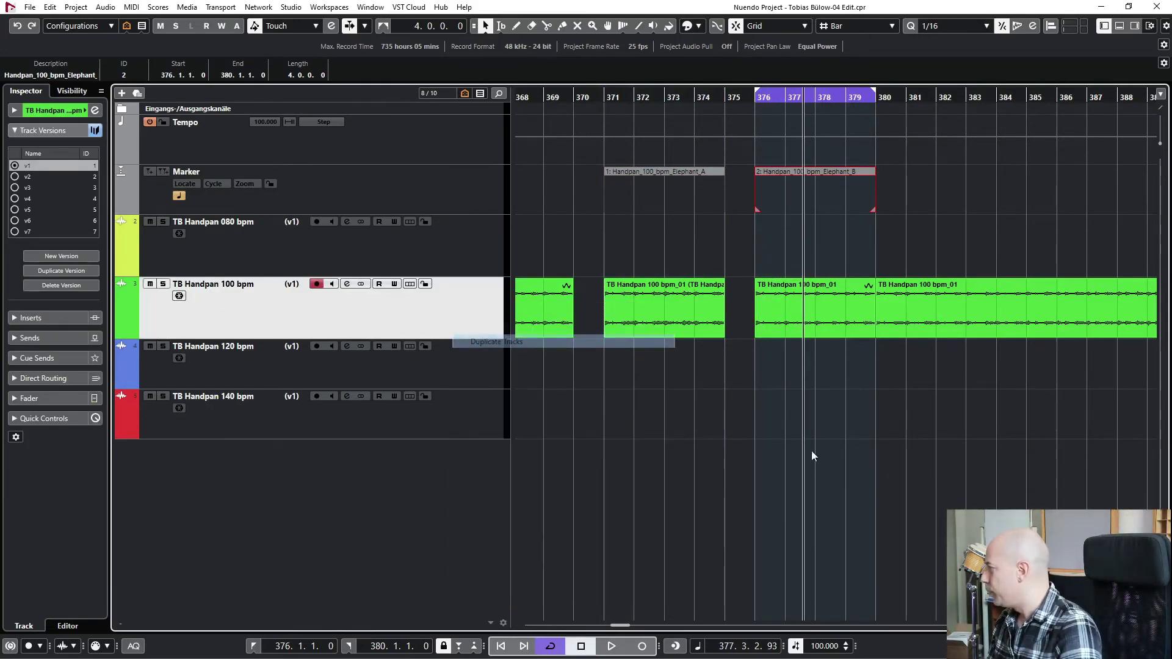
click(695, 379)
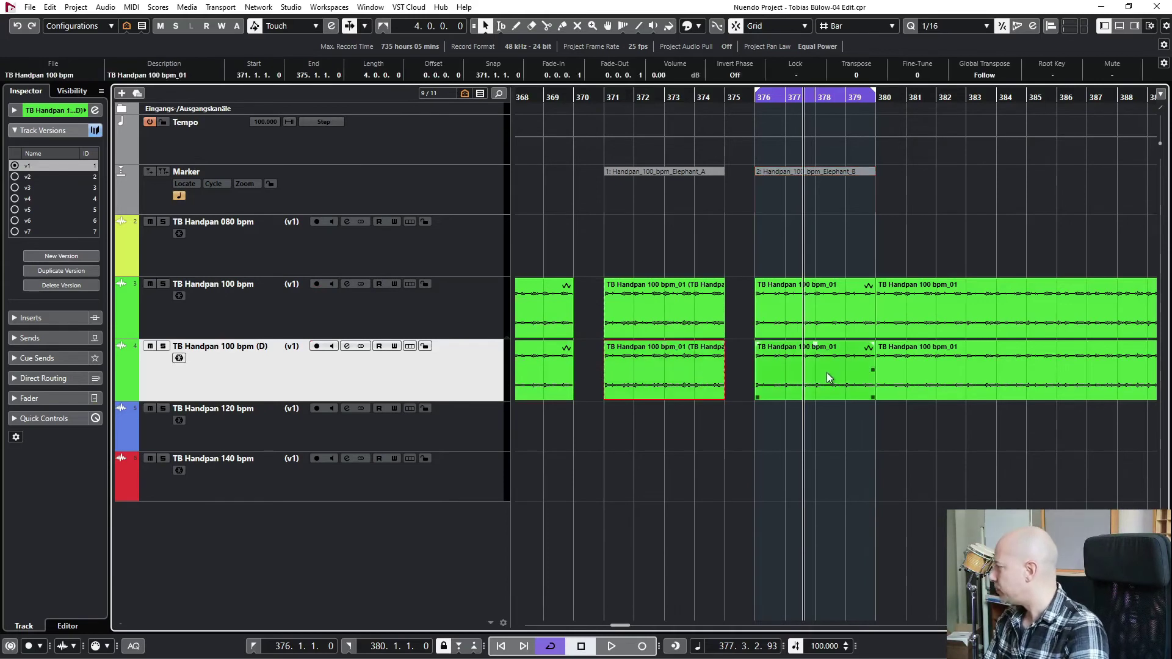
drag(826, 373, 665, 373)
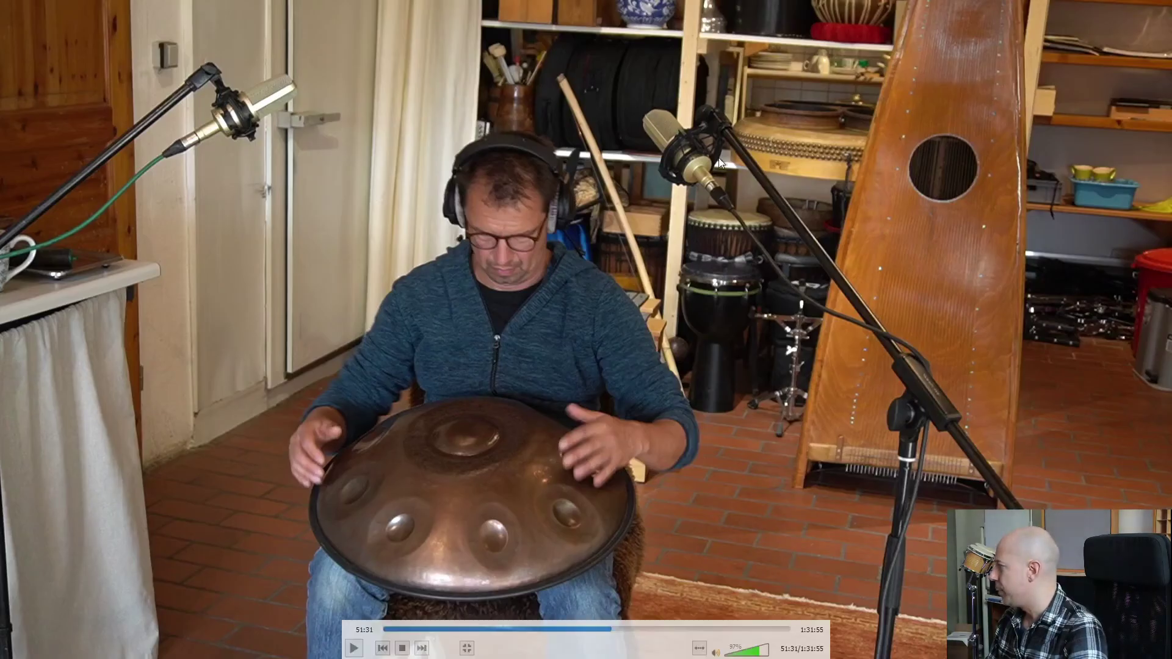
Put away the VLC video, then set the locators around the TB Handpan 100 bpm event from bar 371 to 375.
double_click(752, 37)
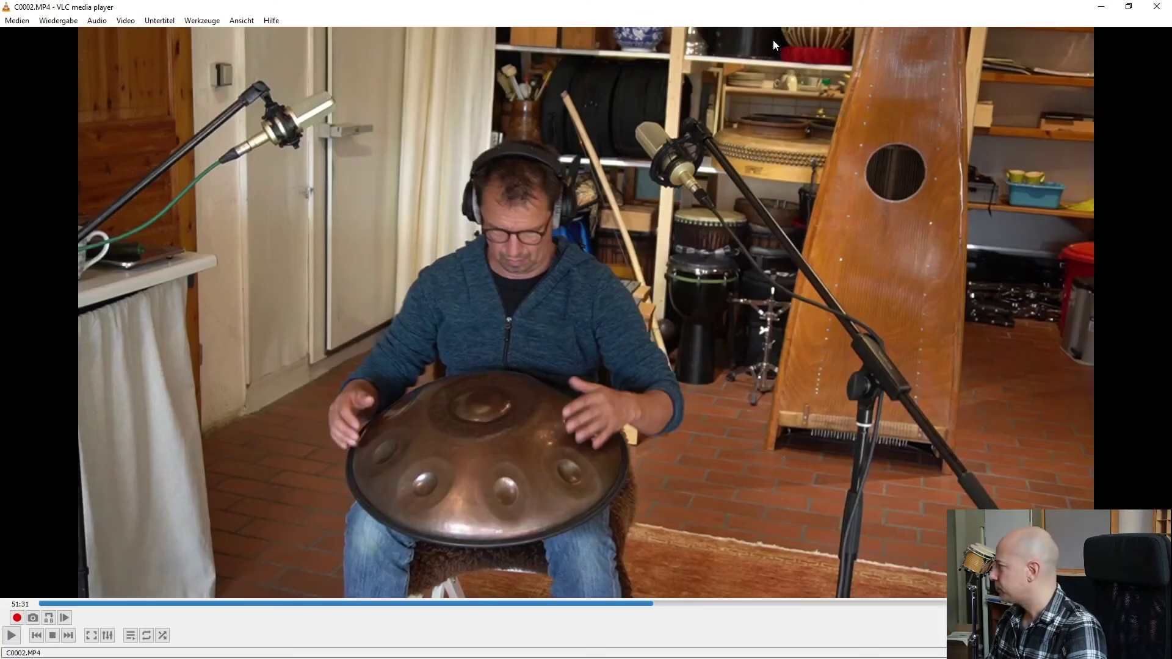
click(1101, 8)
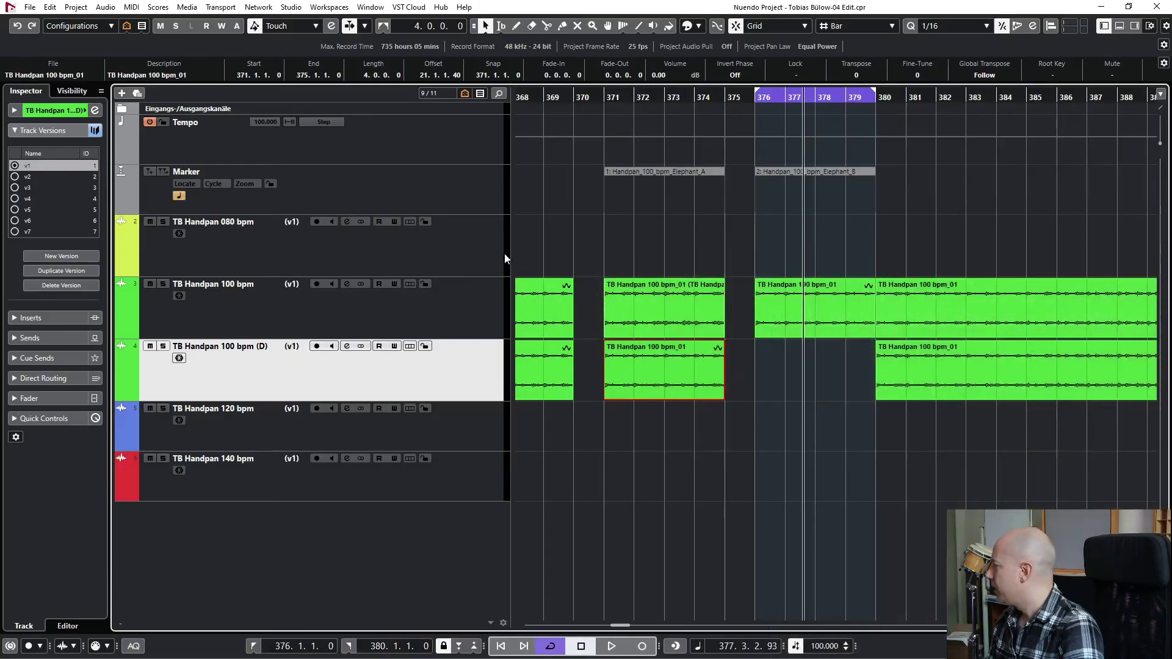
click(332, 320)
click(667, 306)
key(p)
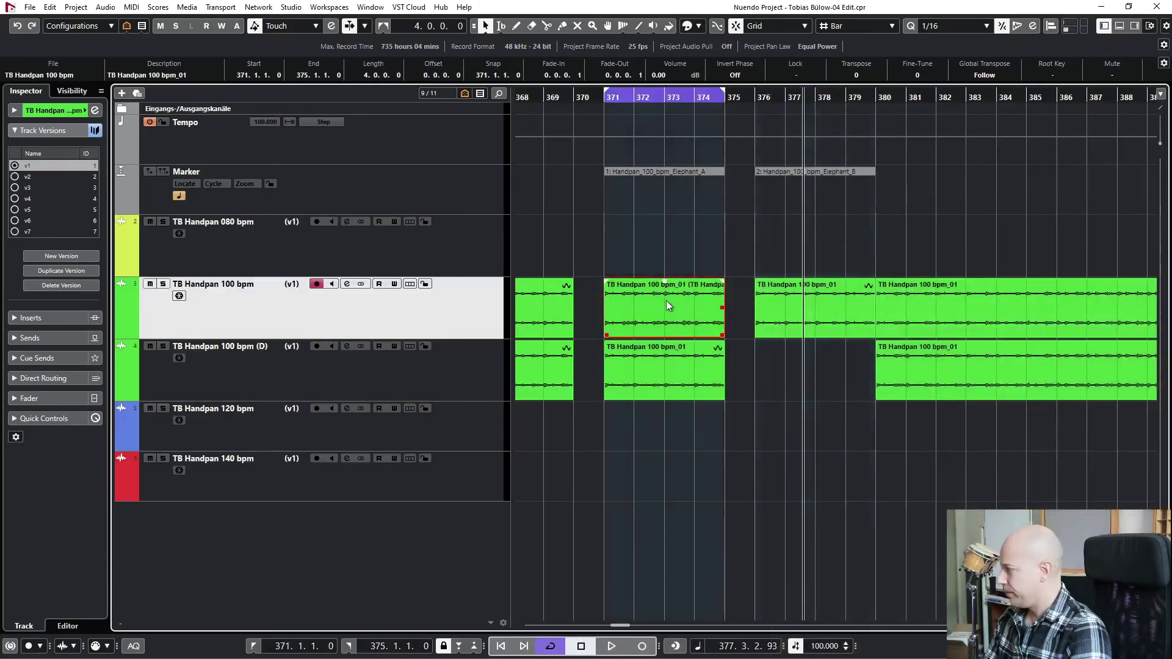
Show the basic track settings, pan the duplicated 100 bpm track fully right, and play both loops together.
click(43, 110)
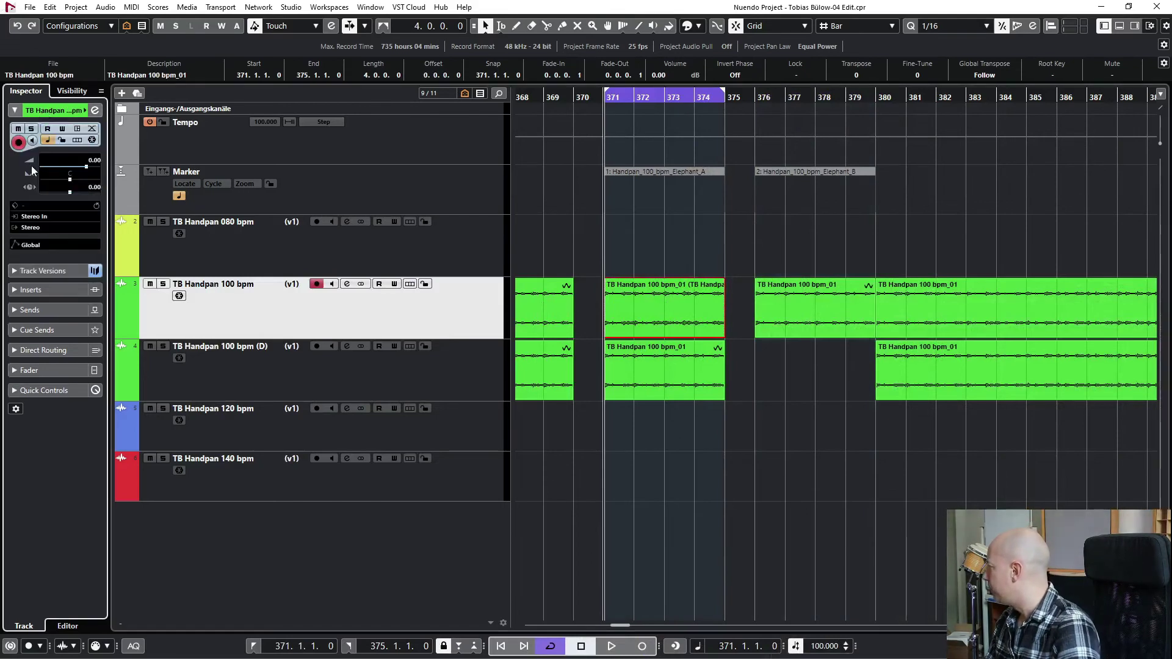
click(226, 366)
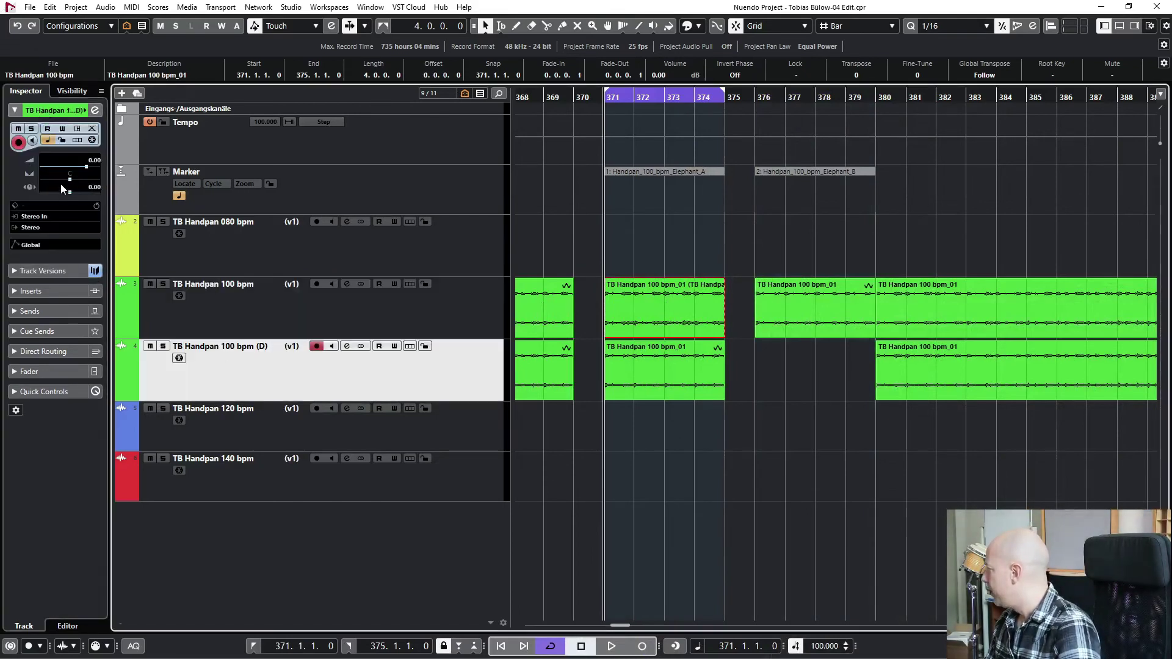
click(612, 431)
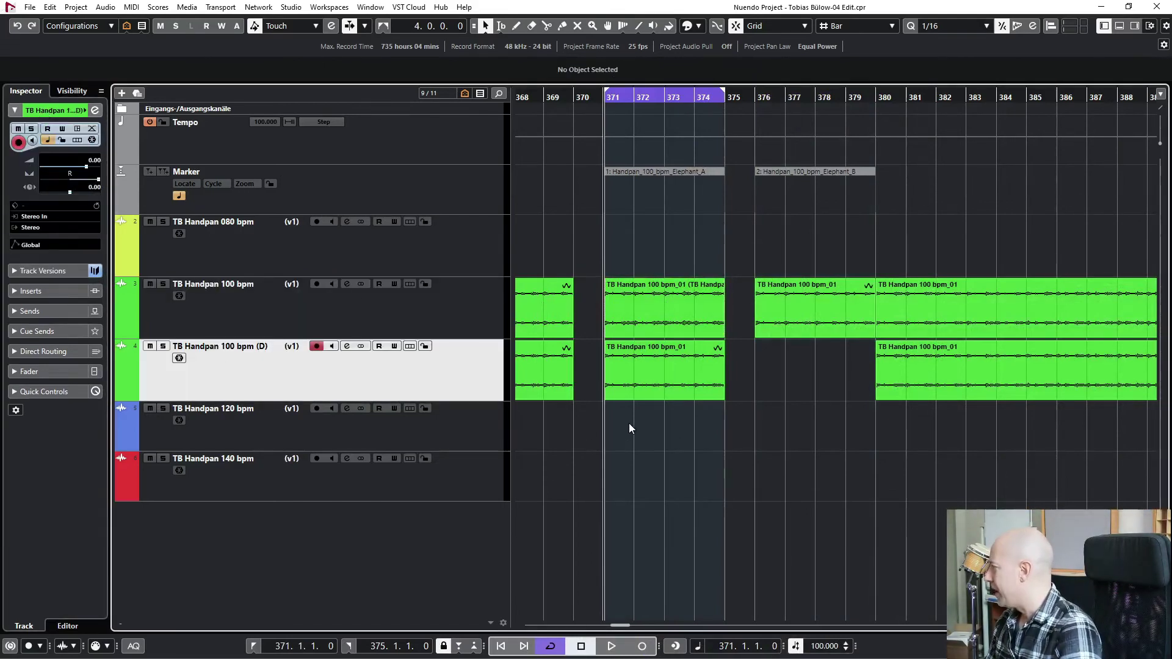
key(space)
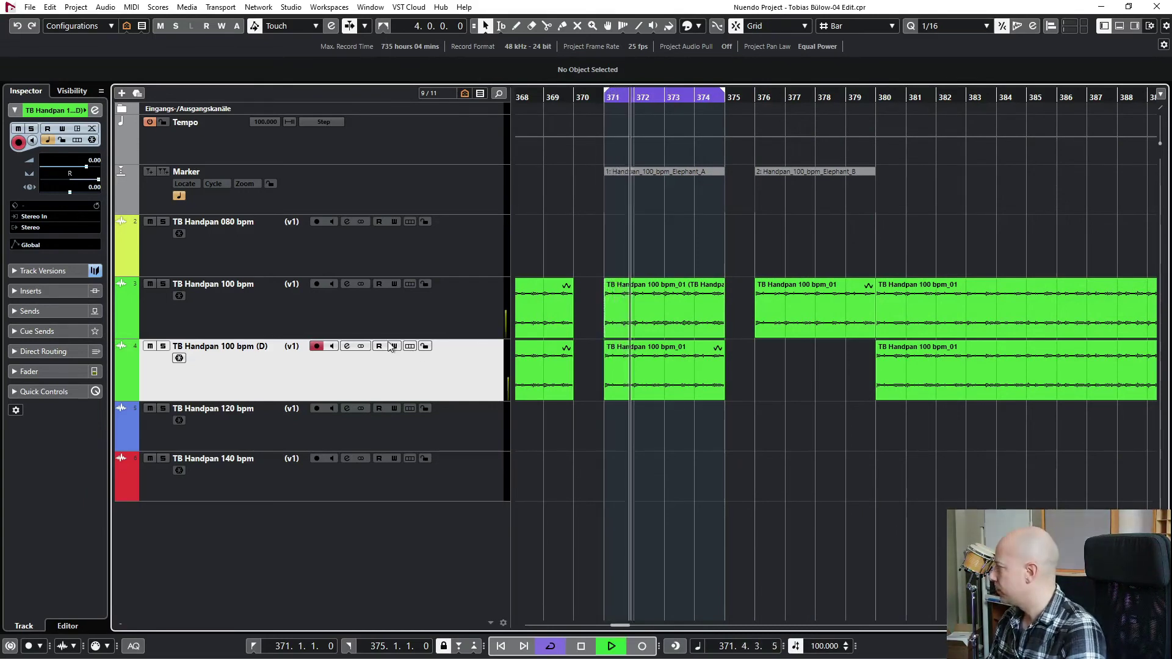
During playback, pan TB Handpan 100 bpm to L45 and its duplicate to R57, and stop after listening.
click(226, 305)
drag(52, 182, 56, 182)
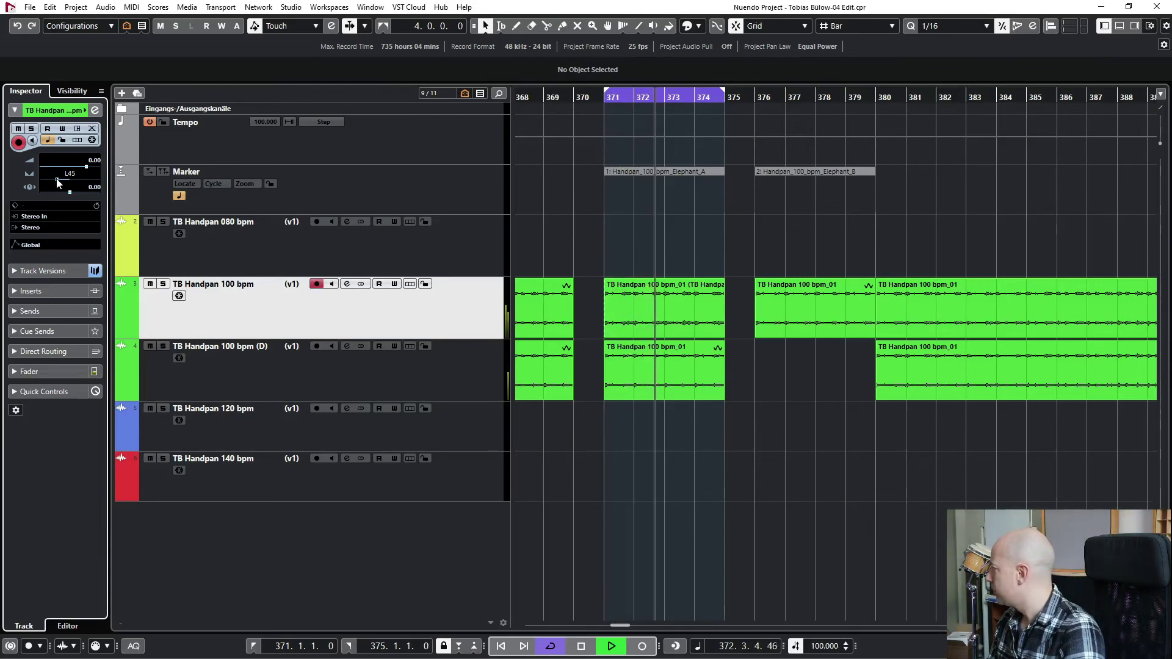
click(235, 382)
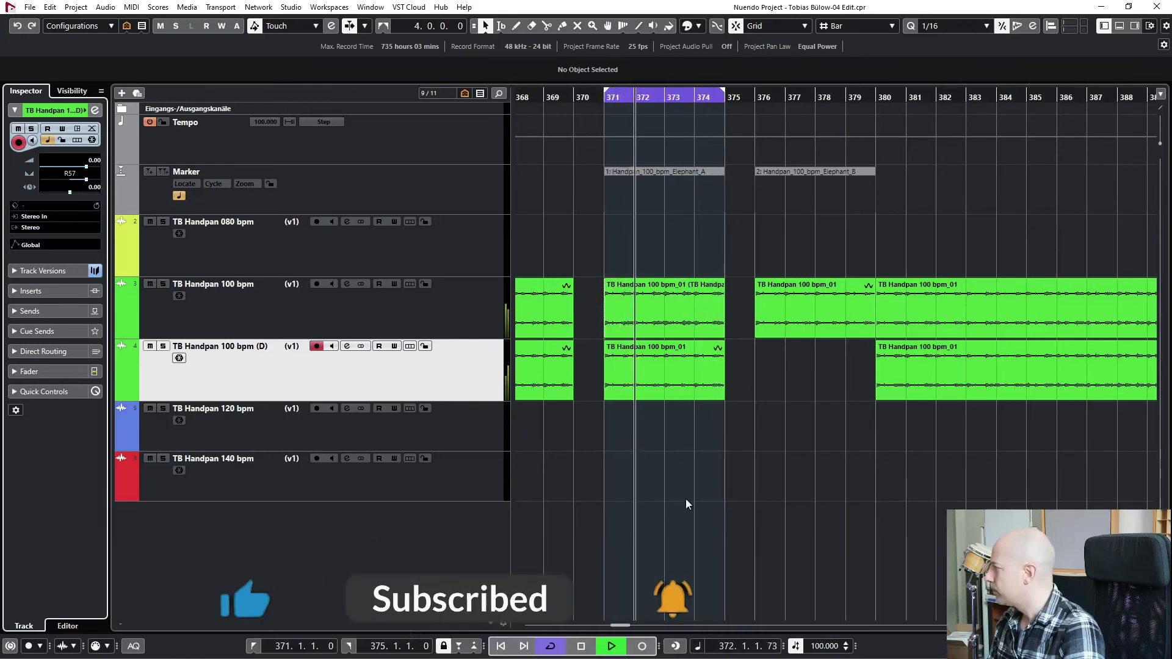
click(686, 497)
key(space)
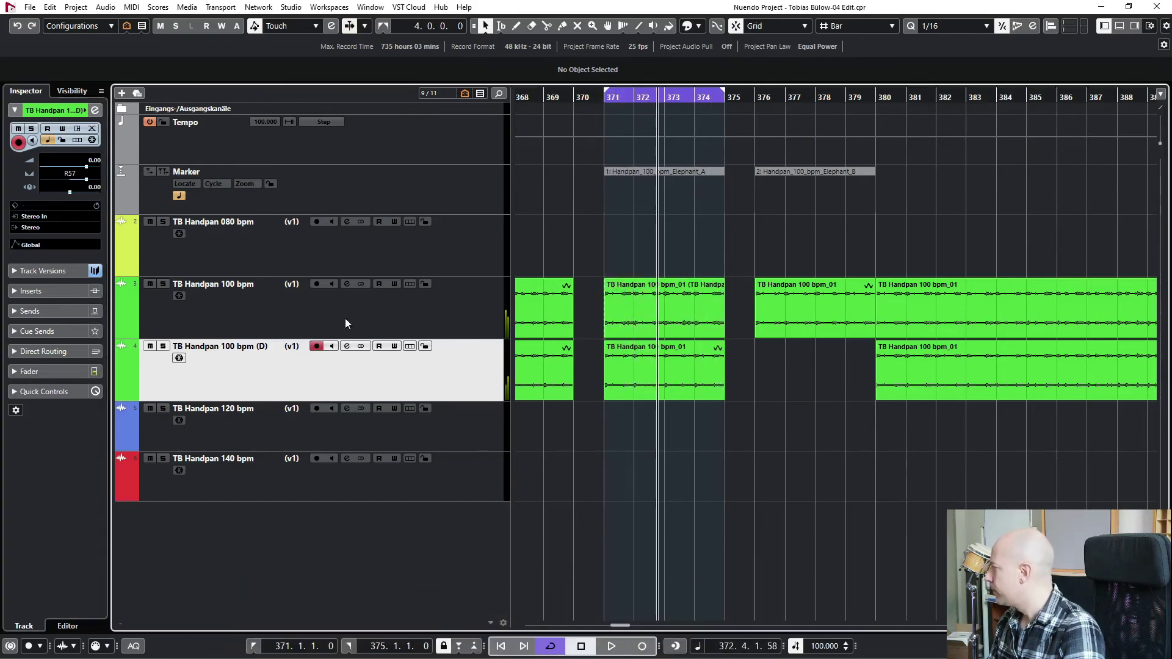
Reset the TB Handpan 100 bpm track's pan to centre and play the 120 bpm recording from bar 788.
click(345, 324)
scroll(764, 429, down, 6)
scroll(764, 428, right, 8)
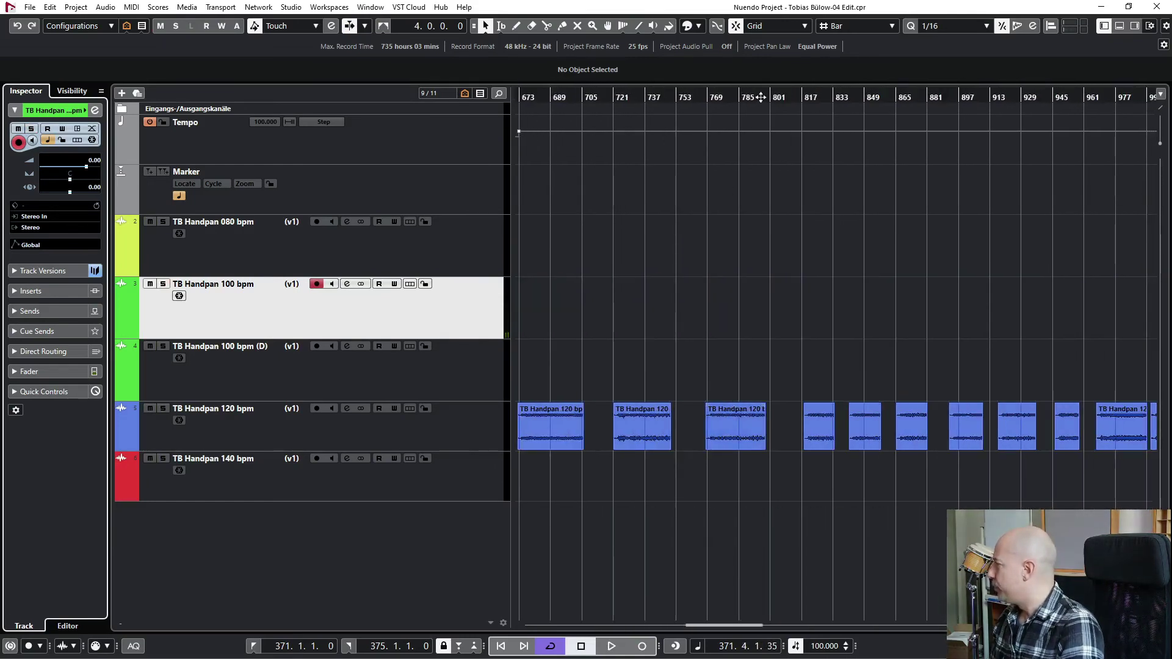
click(744, 97)
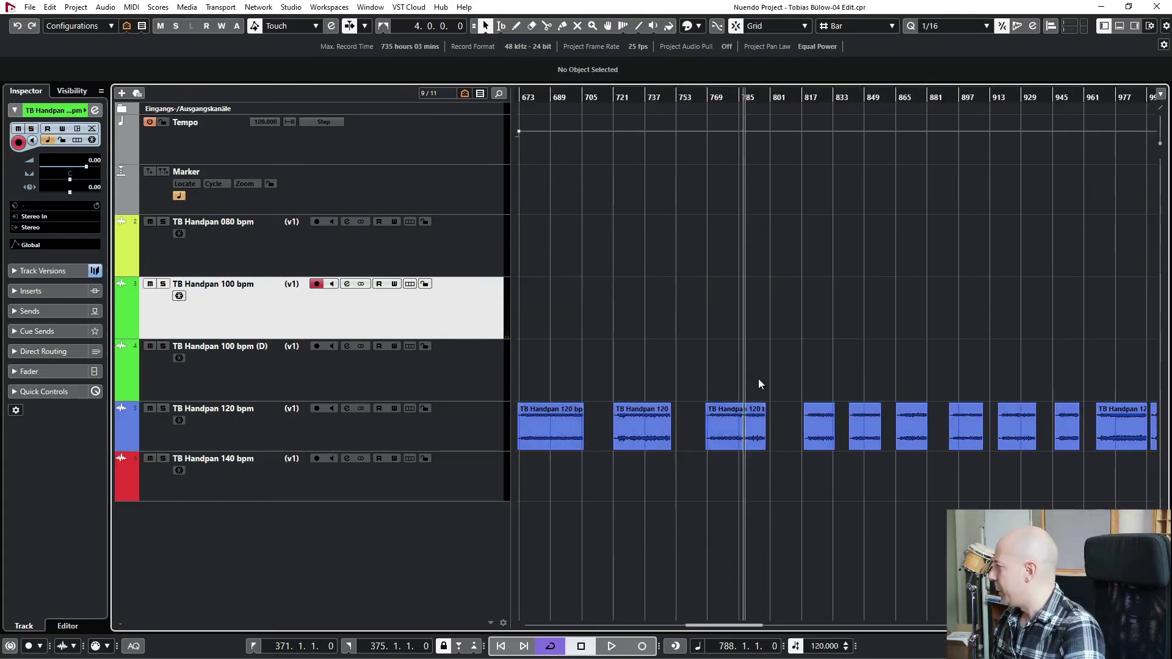
key(space)
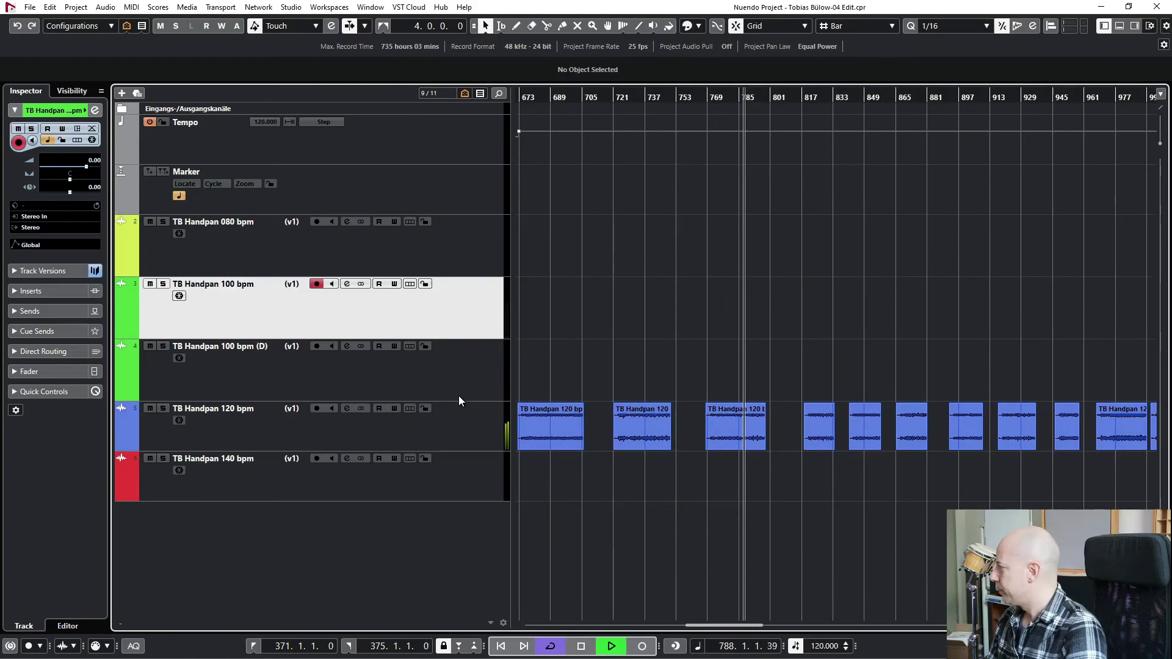
Stop playback and play the last event of the TB Handpan 140 bpm recording from bar 1473.
scroll(892, 349, right, 15)
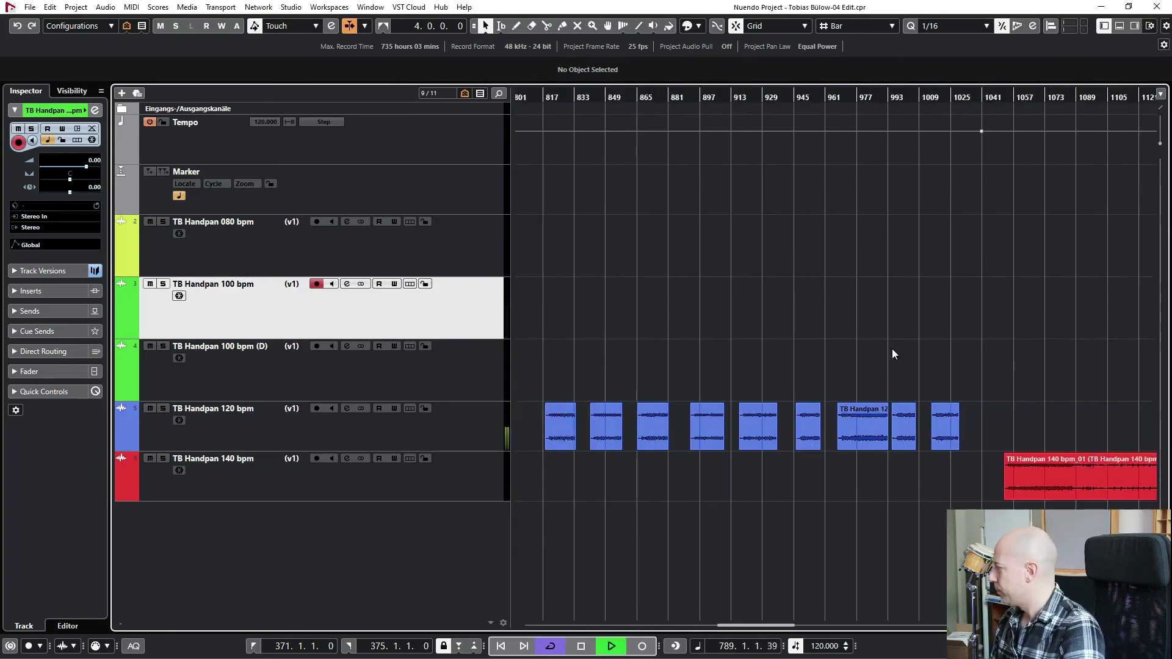
scroll(892, 349, right, 8)
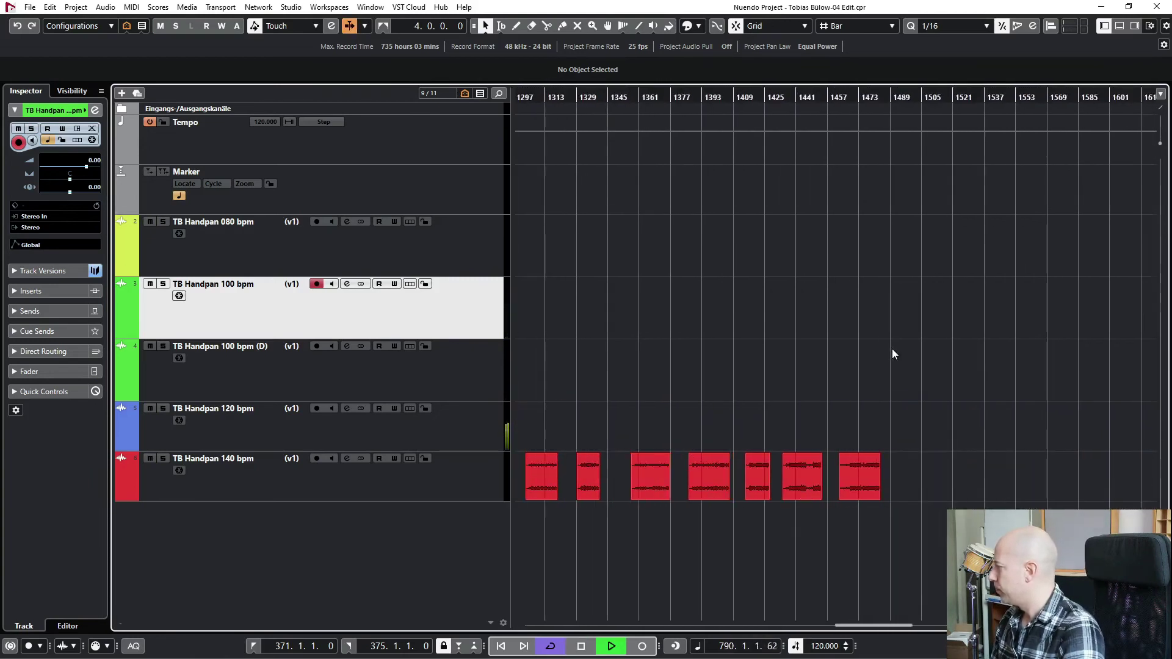
key(space)
click(859, 97)
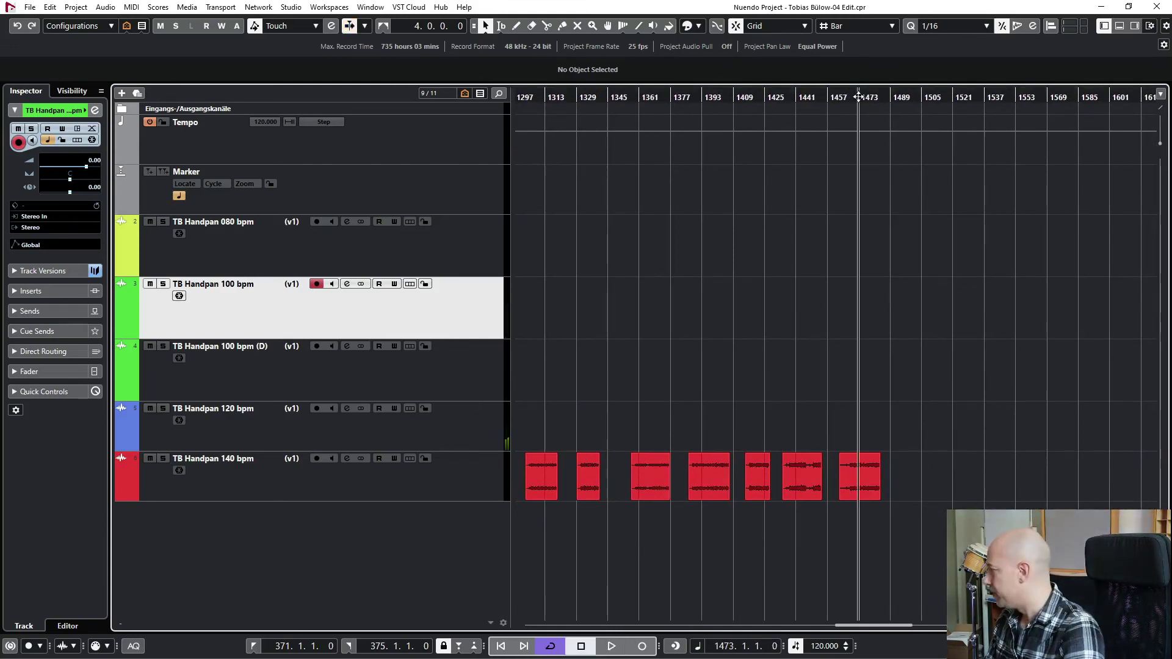
key(space)
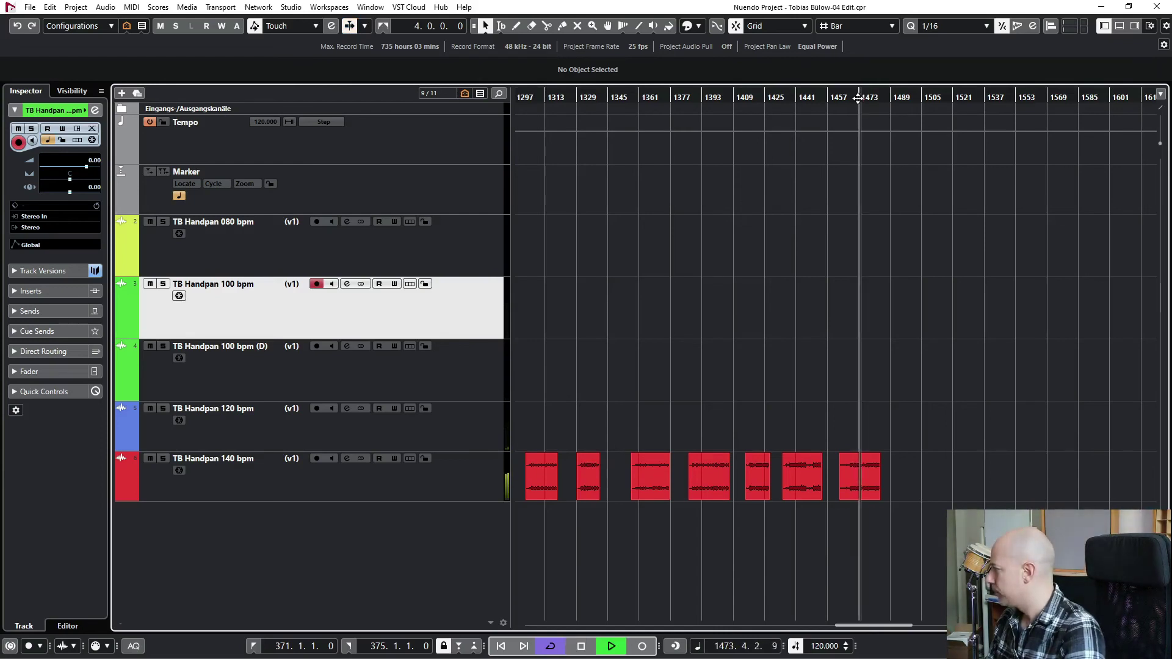